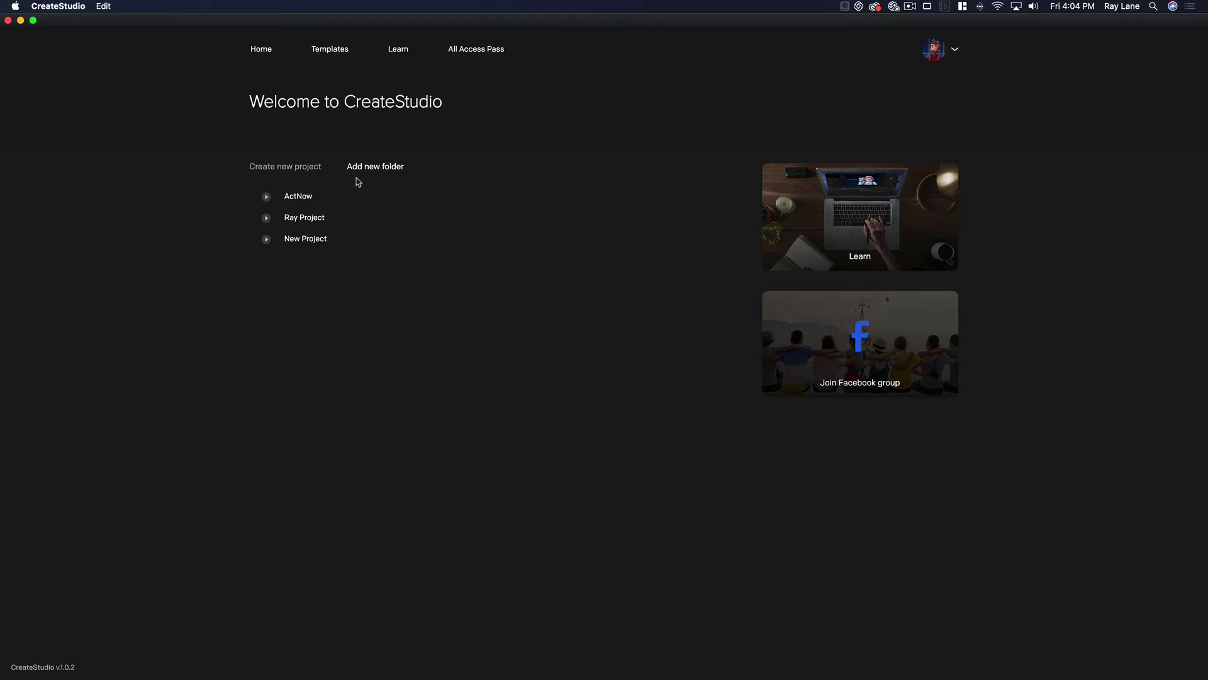
Step: Create a new project named Theater with the 1080p HD preset
click(292, 168)
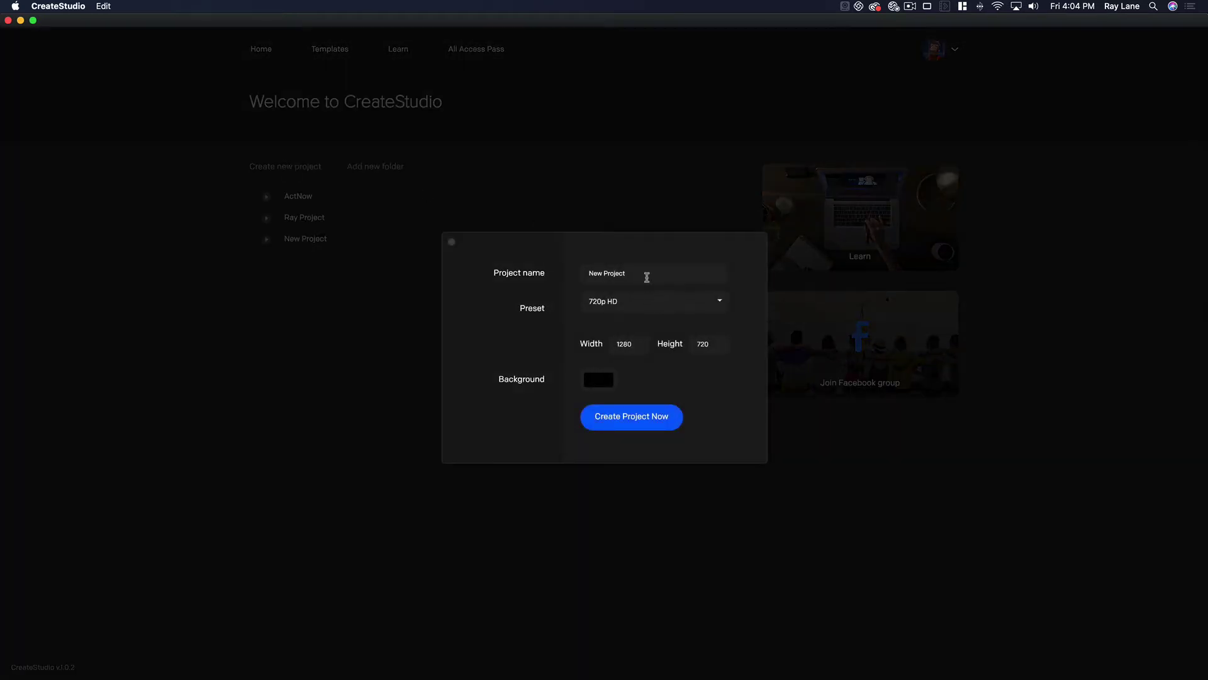
drag(646, 272, 504, 256)
text(Theater)
click(721, 304)
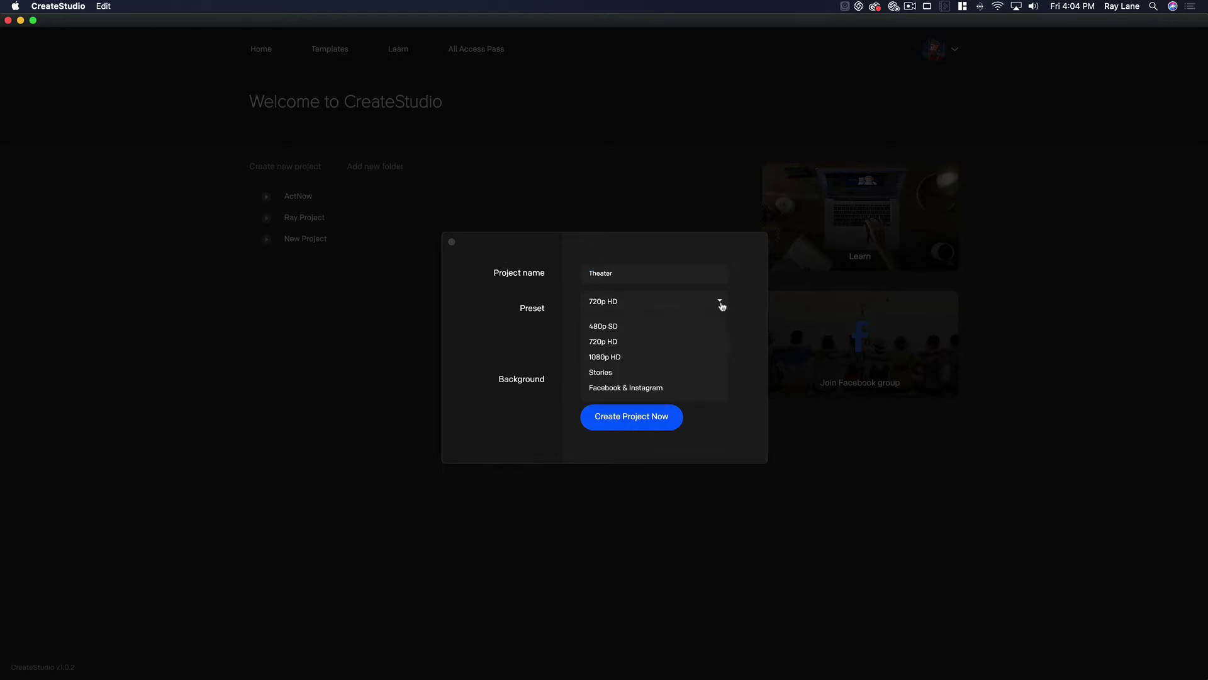
click(606, 357)
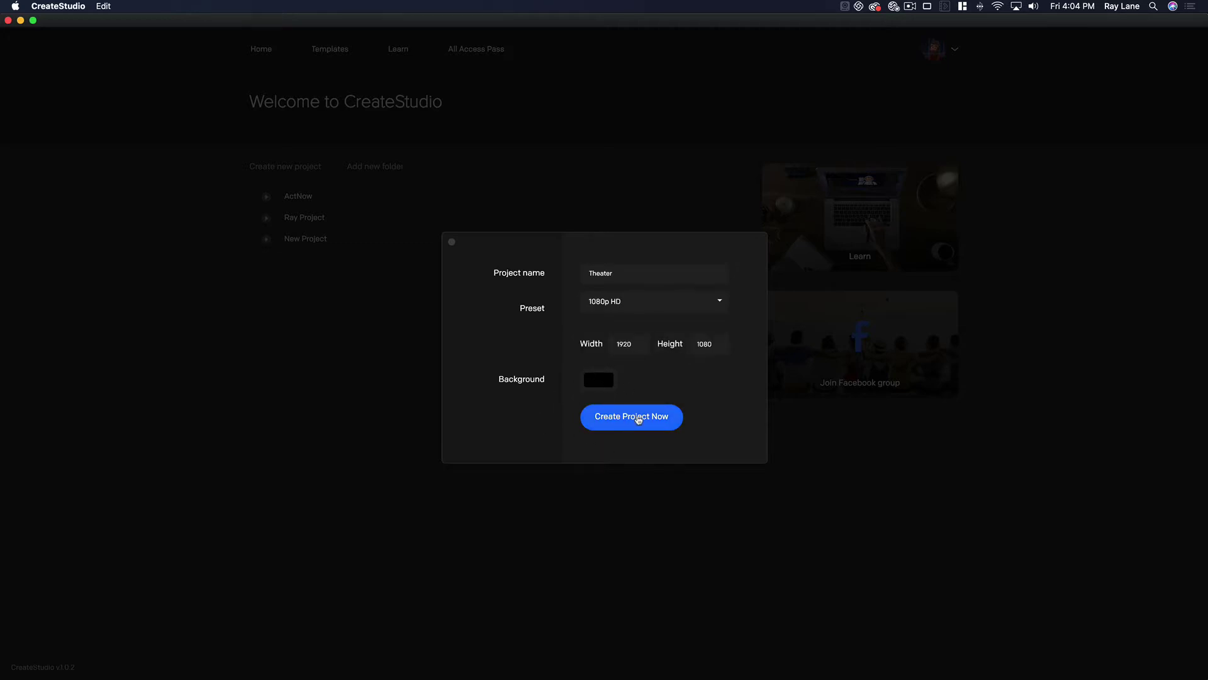
click(638, 420)
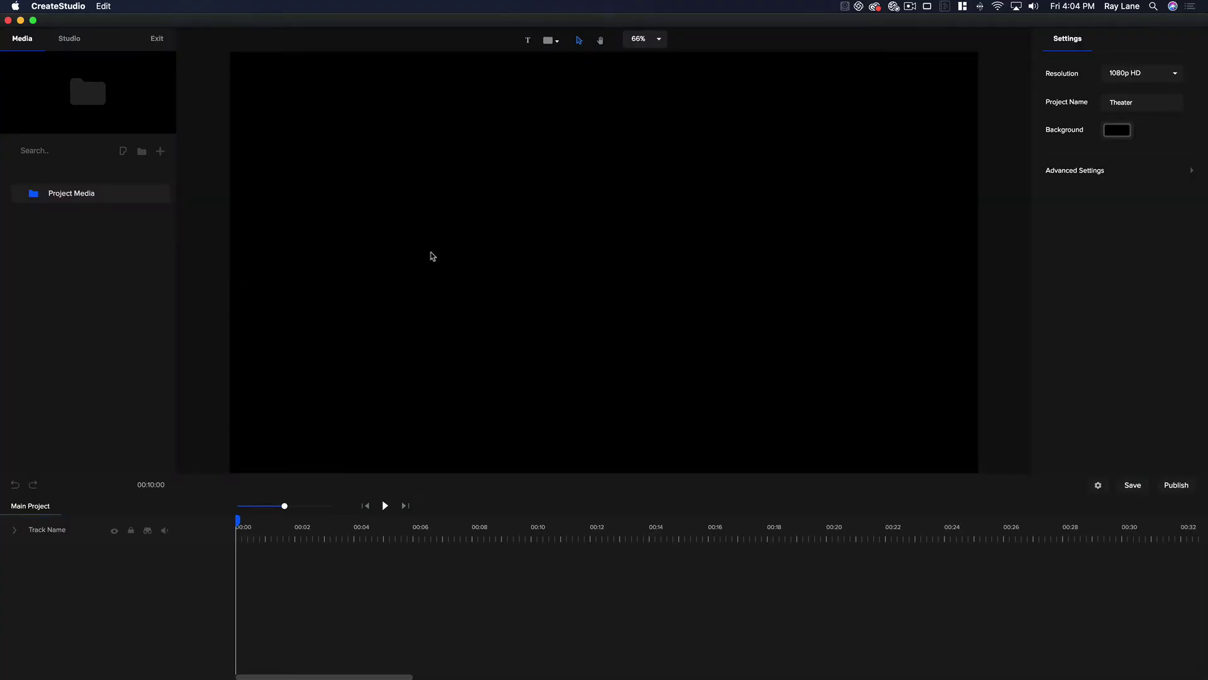
Step: Import Home Theater Services.mp4 from the Home Theater folder in Finder into the project media and place it on the canvas
key(super+Tab)
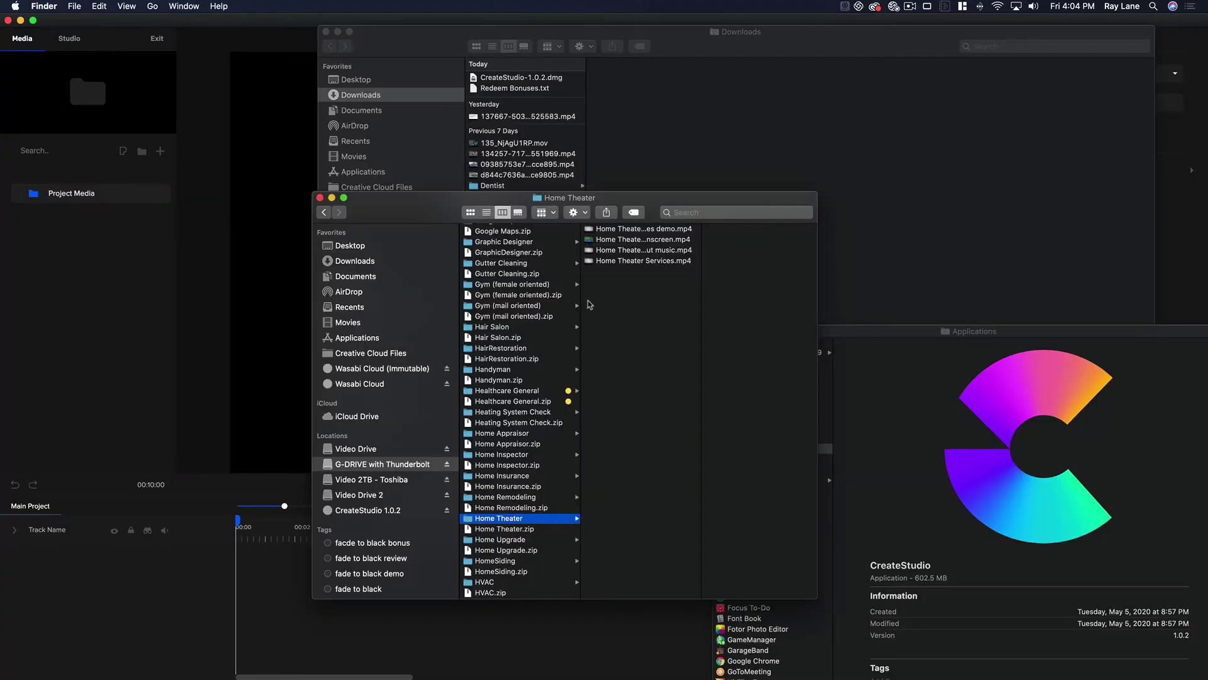
drag(617, 260, 92, 284)
key(super+Tab)
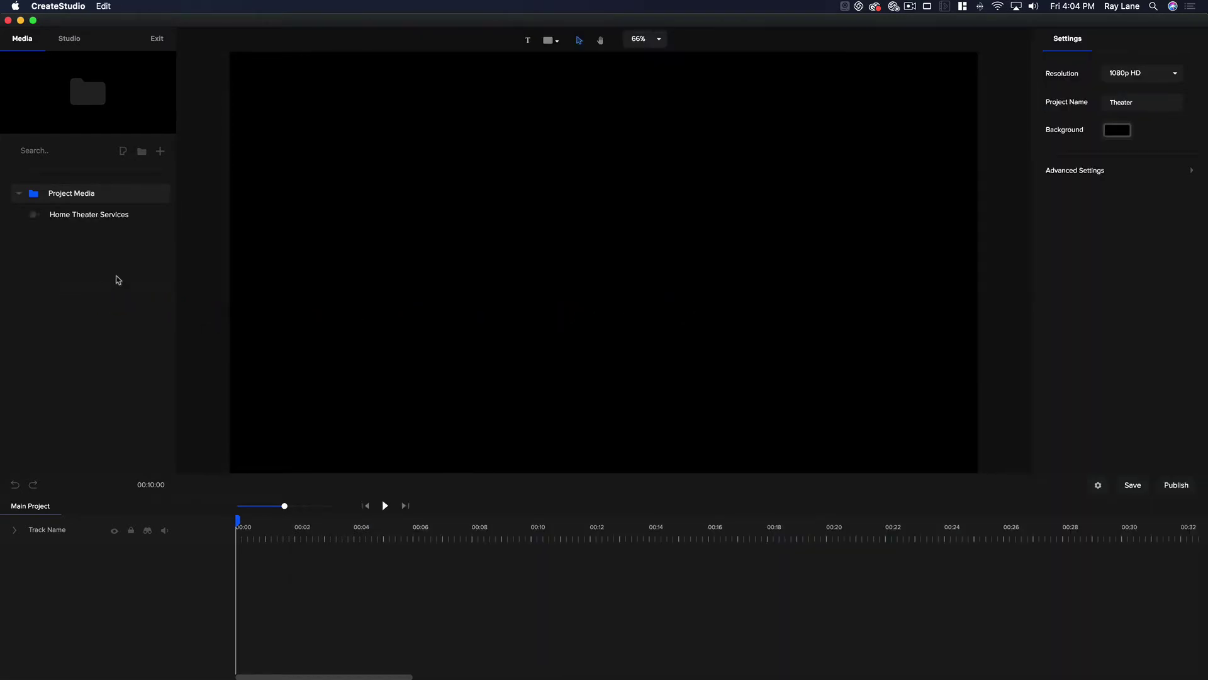
click(86, 221)
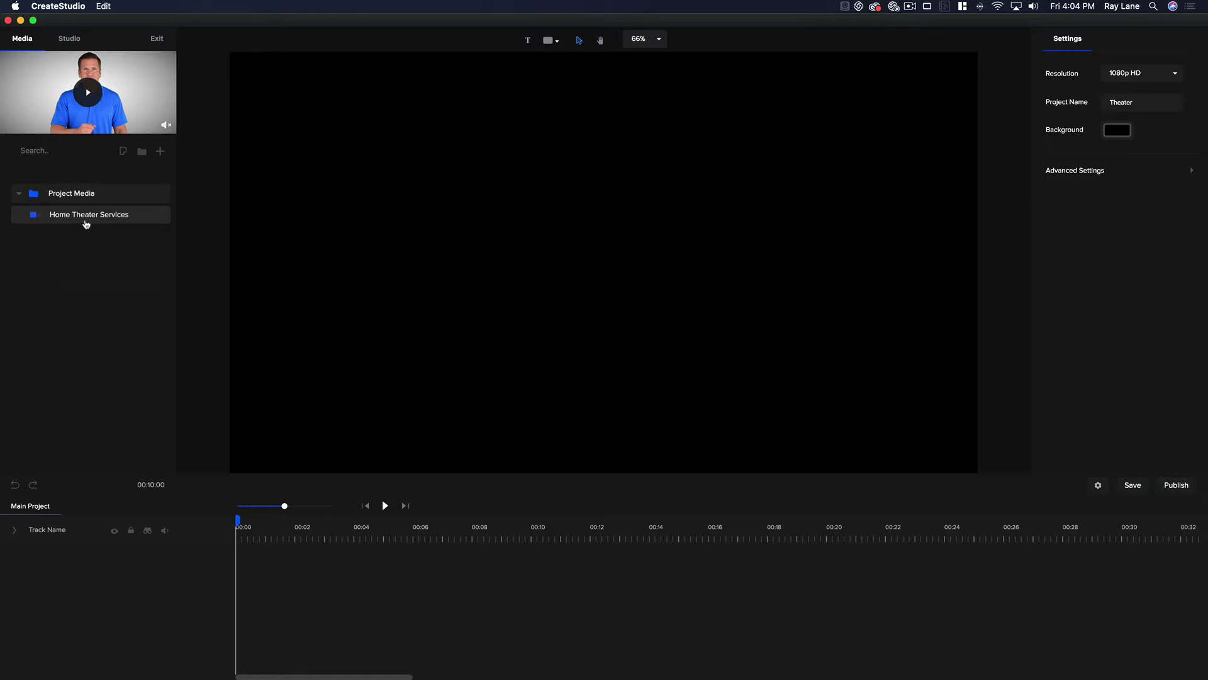
drag(85, 218, 505, 311)
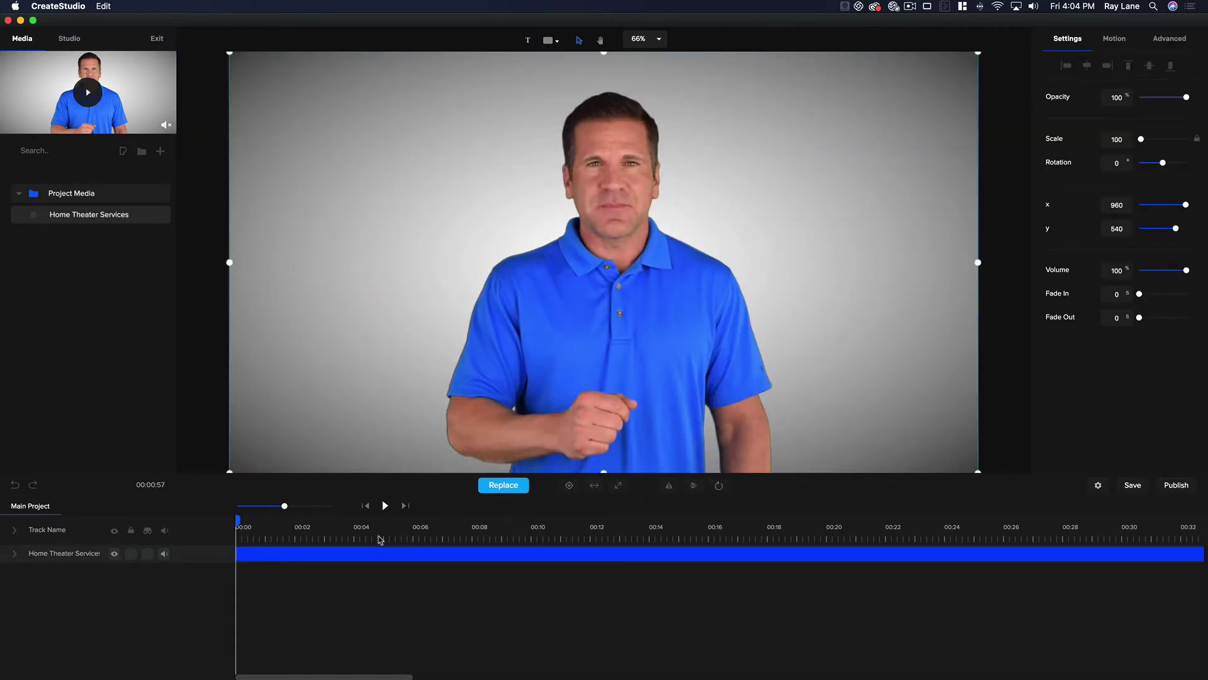
Step: Add a text layer at about 00:45, where the "Contact Us Now" graphic appears, and extend it to the end of the video clip
drag(238, 520, 1100, 520)
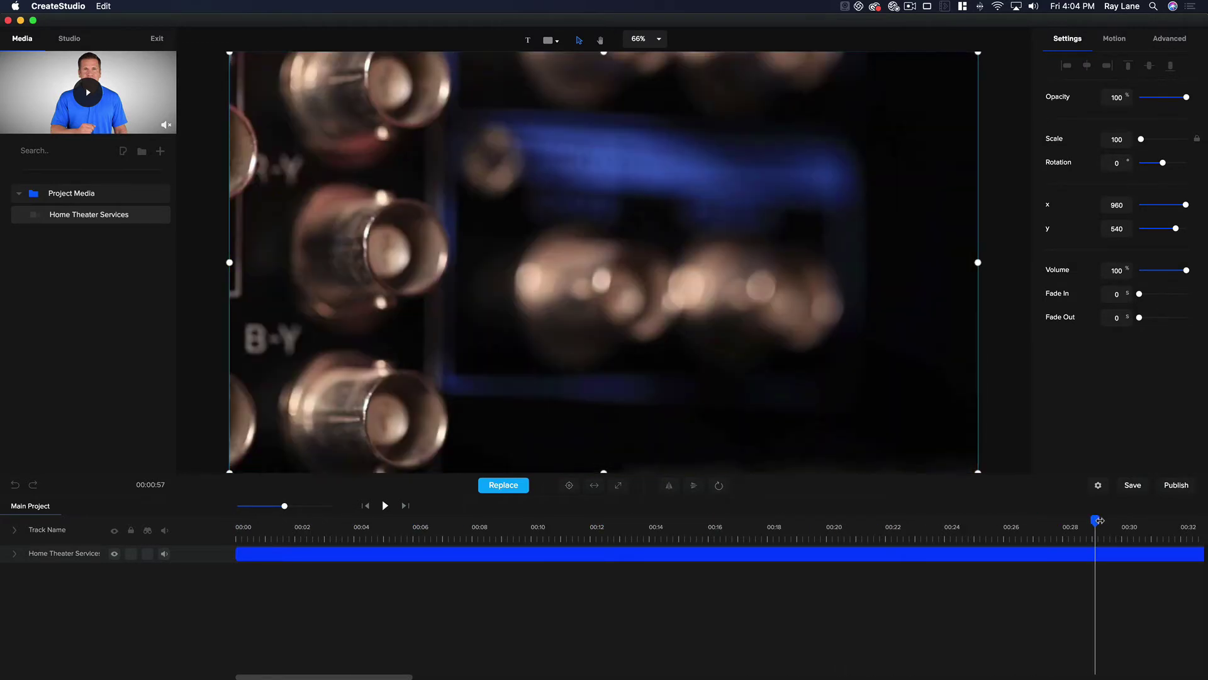
scroll(1000, 538, right, 10)
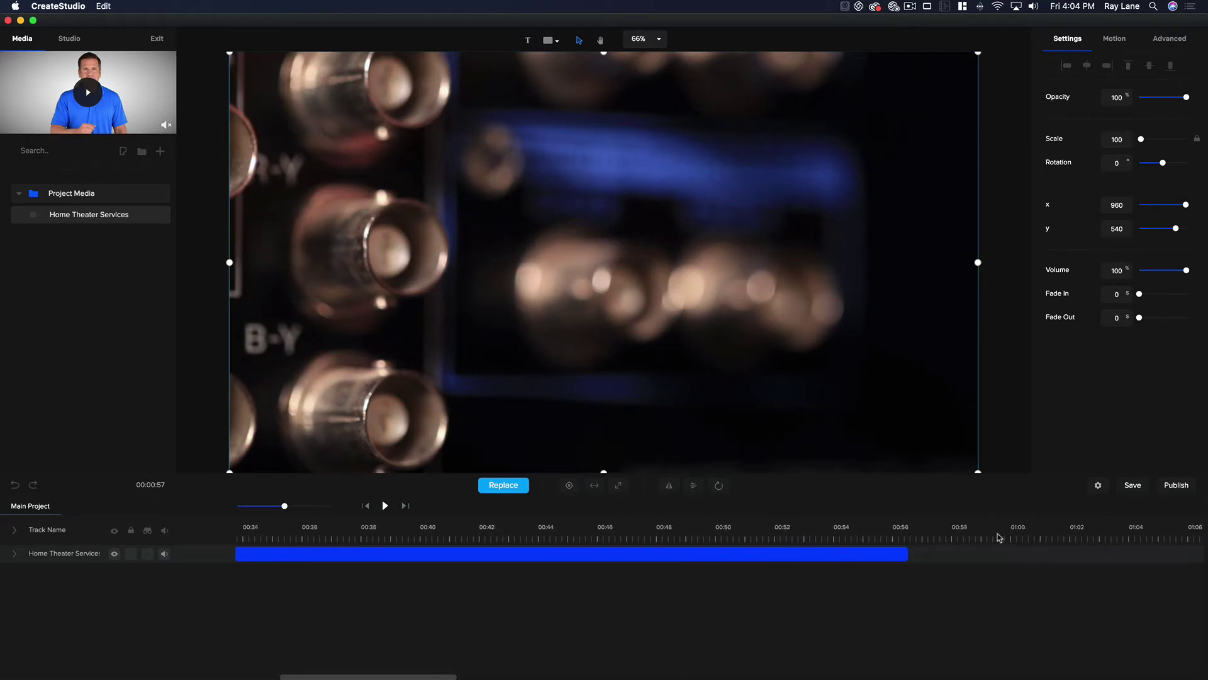
drag(657, 543, 446, 523)
click(463, 533)
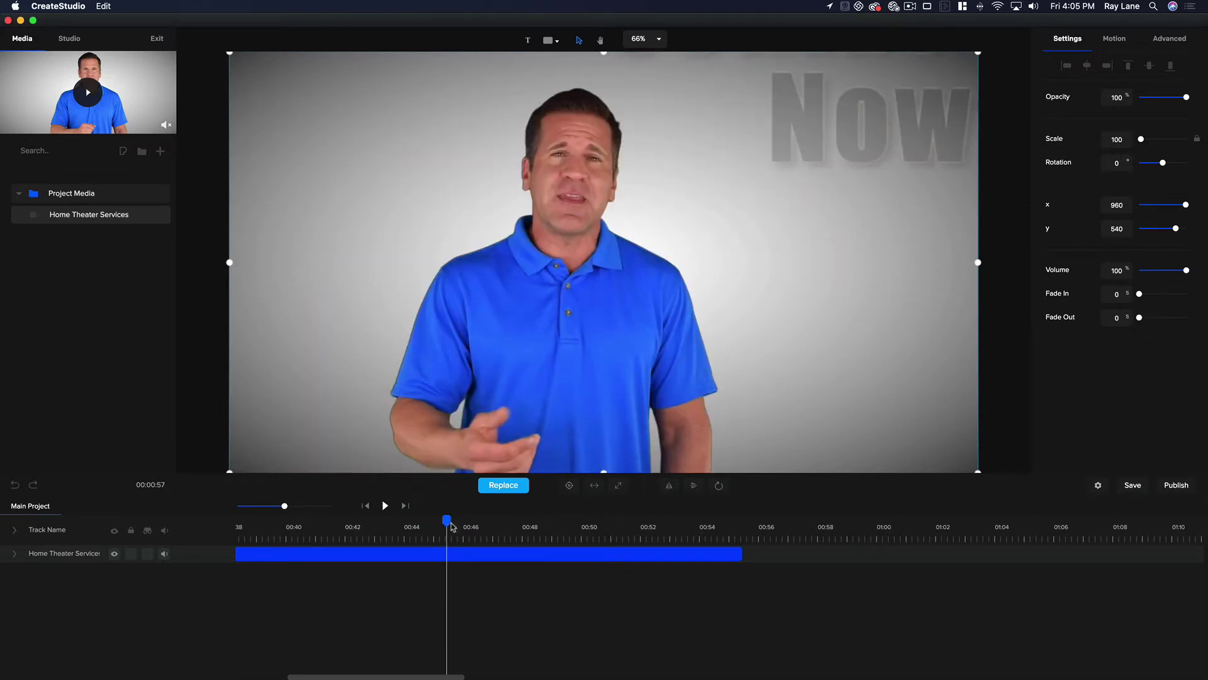
click(452, 526)
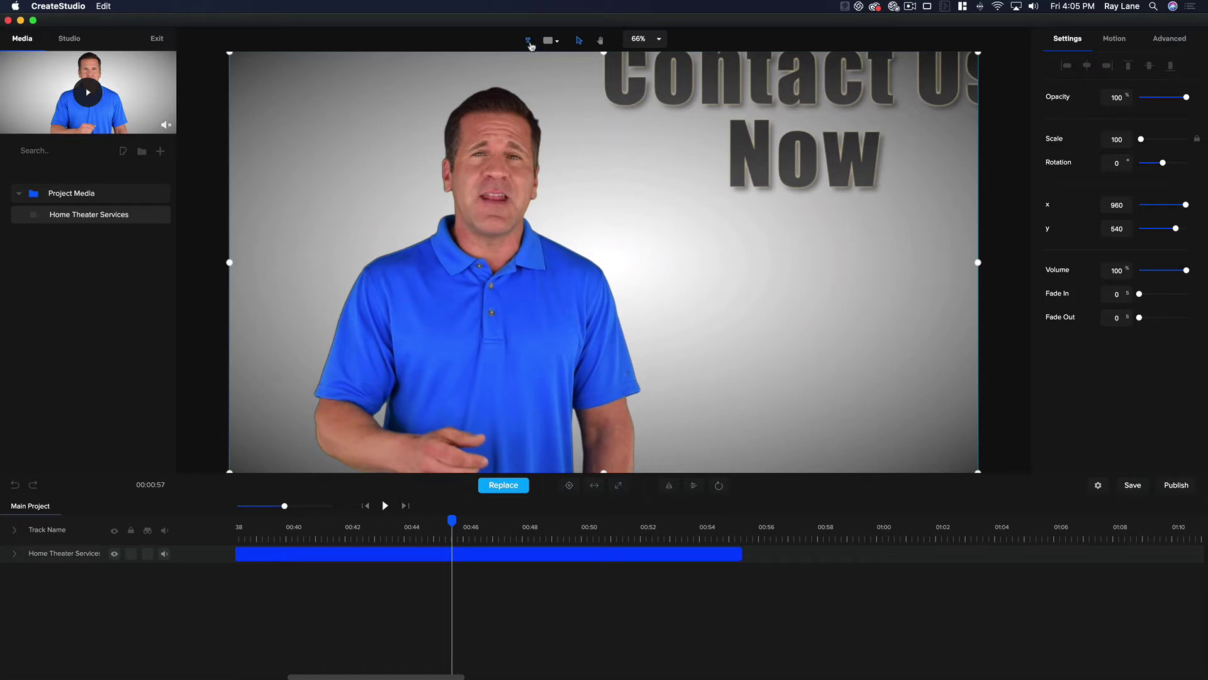
click(529, 41)
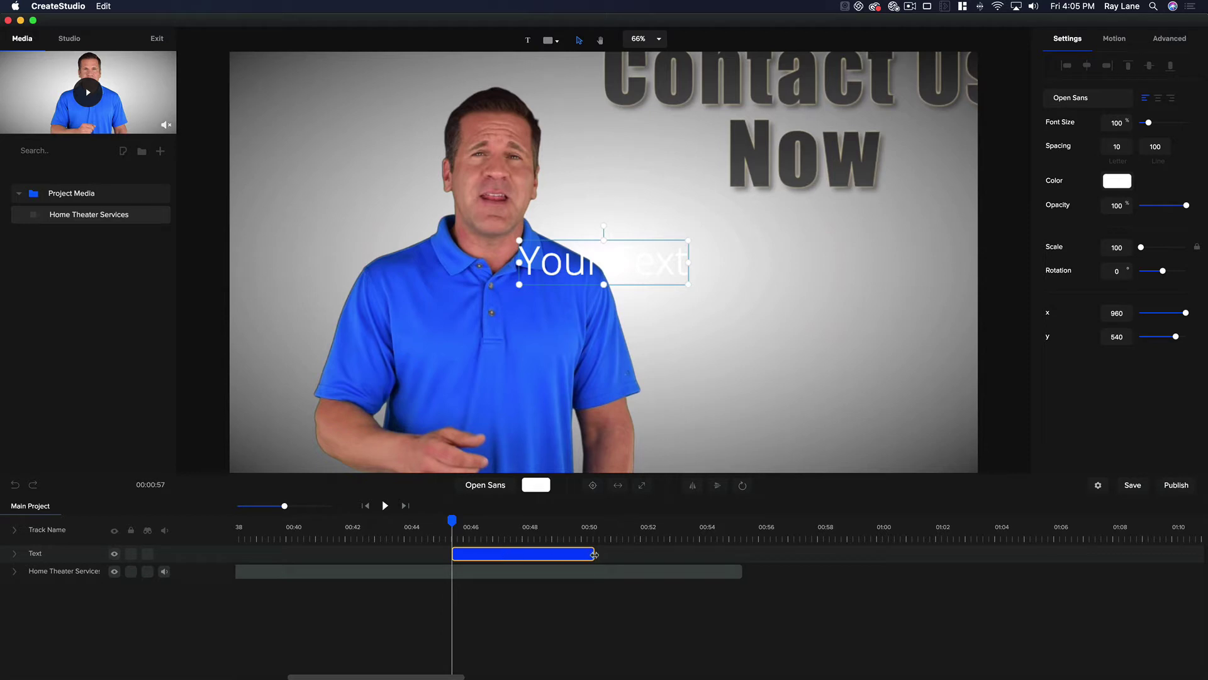
drag(595, 554, 741, 551)
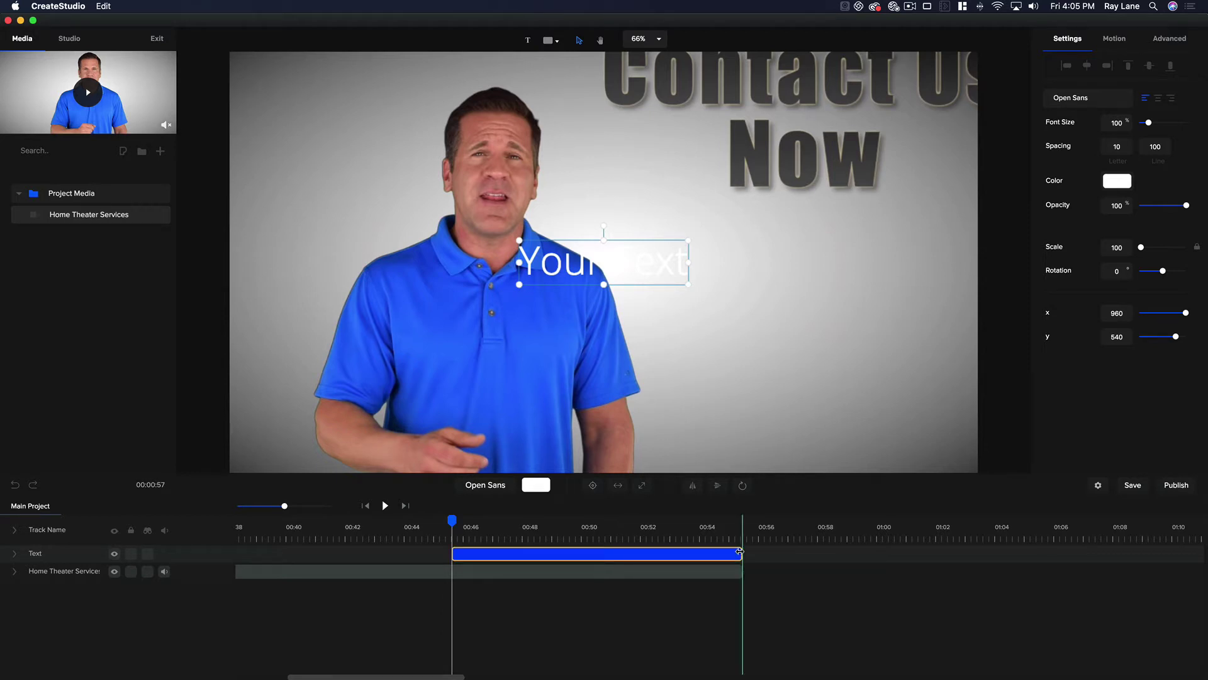
click(699, 414)
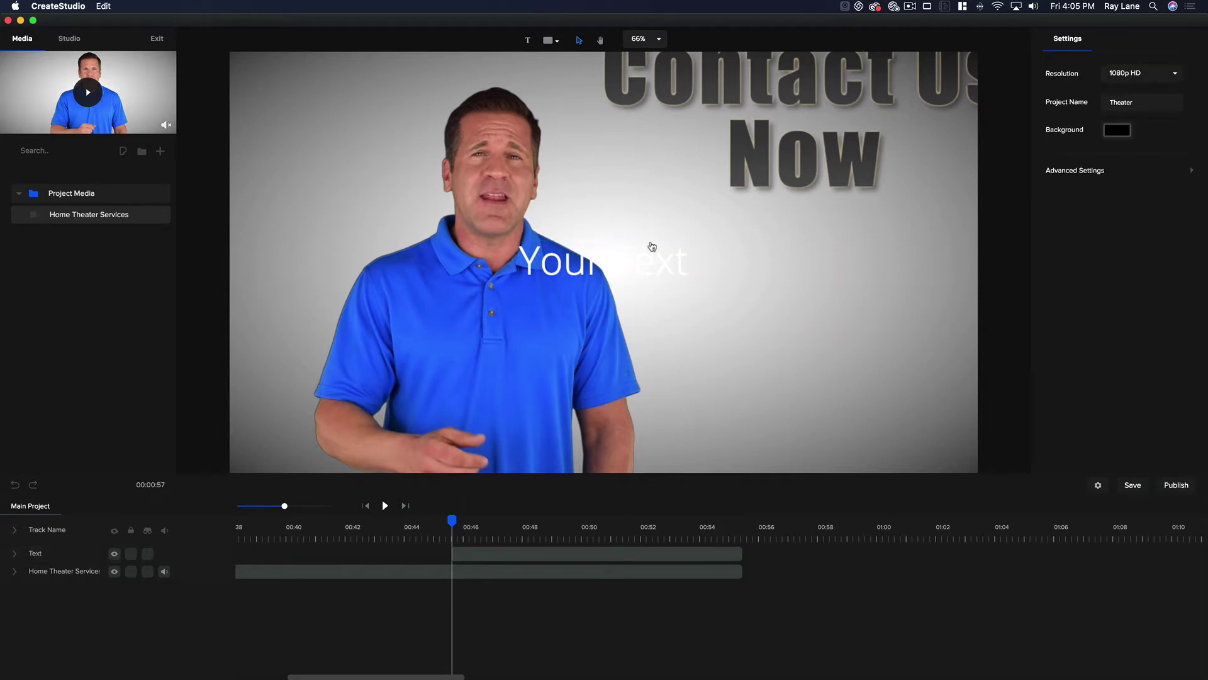
Step: Replace the placeholder text with the contact phone number
click(585, 264)
double_click(586, 261)
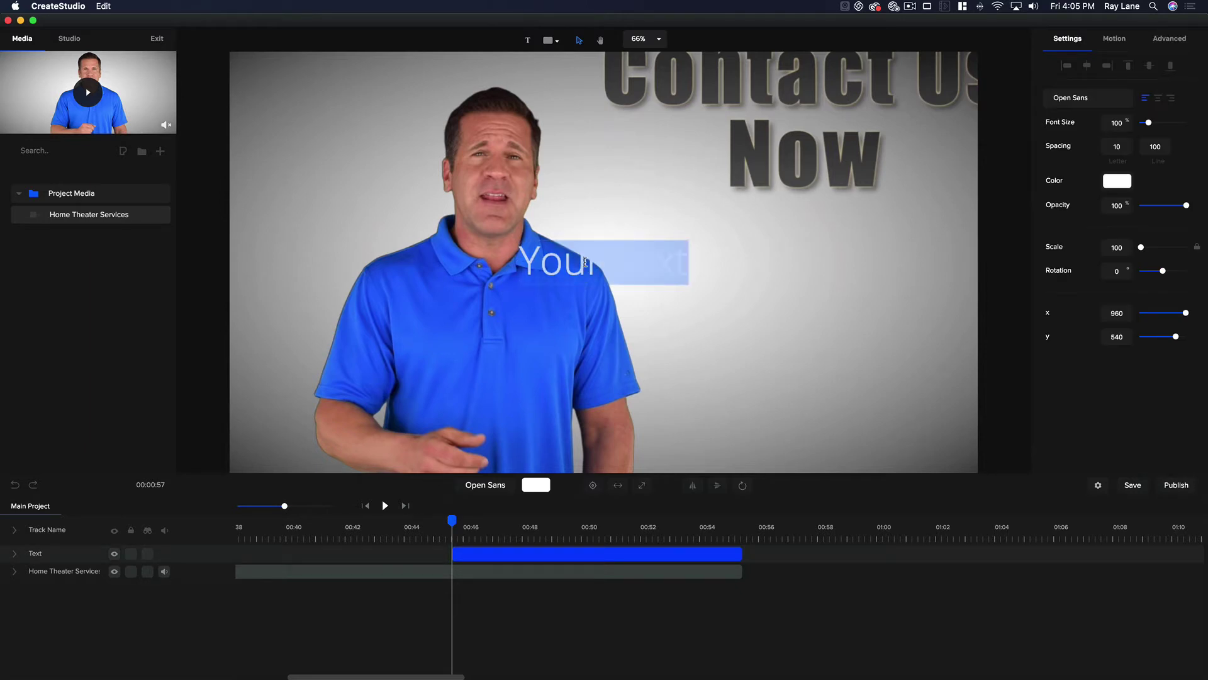
text(888)
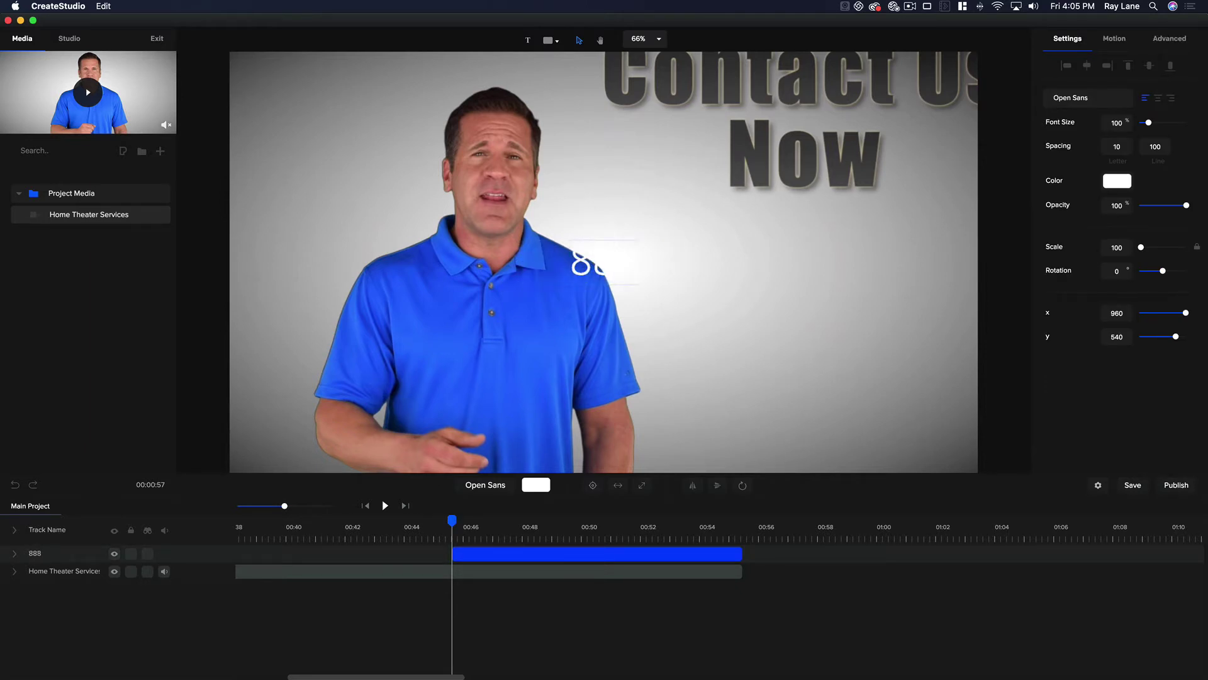
text(.888.888)
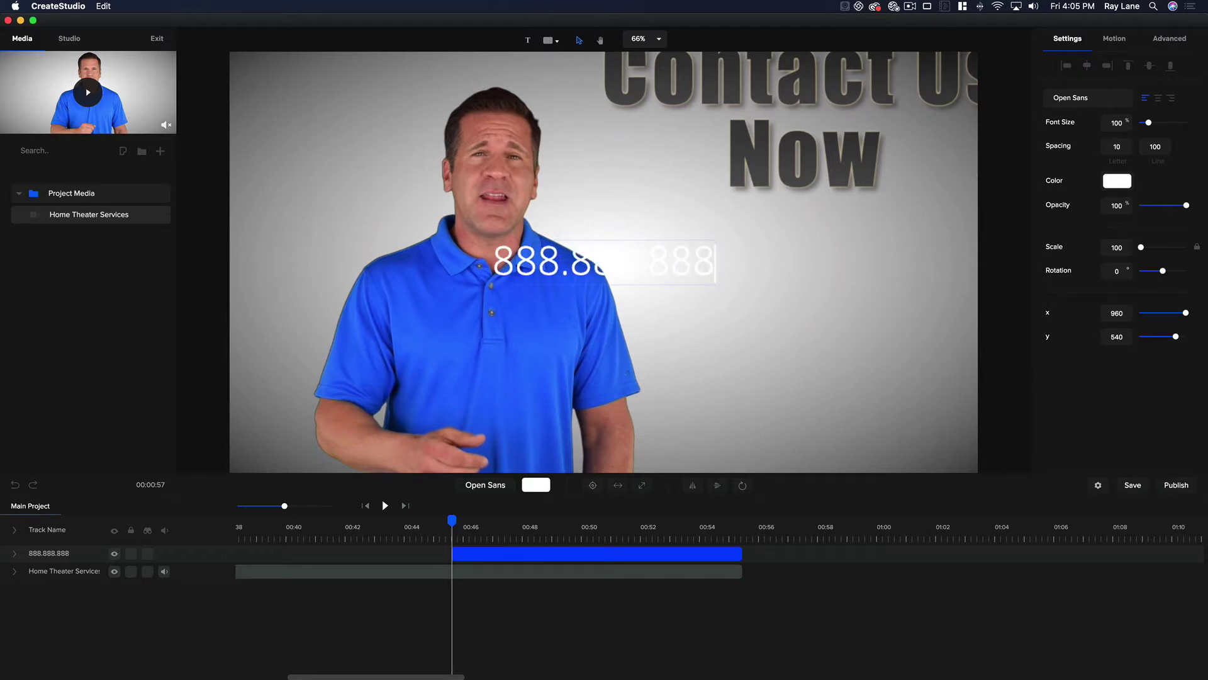
text(8)
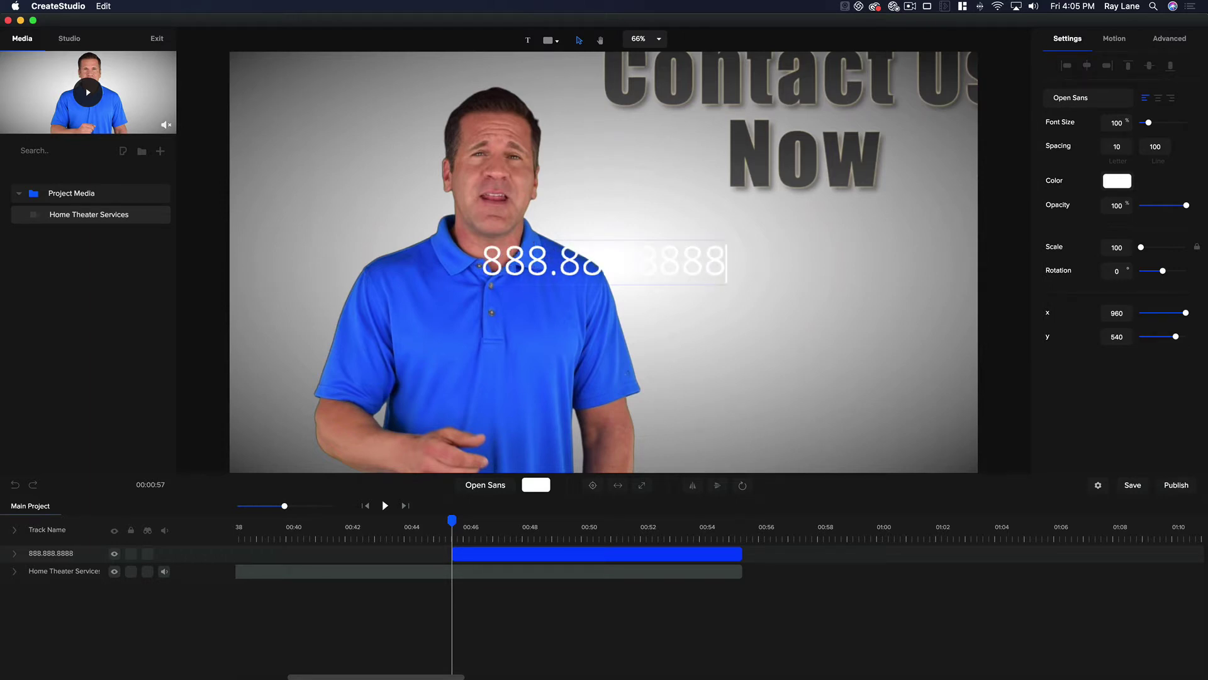
Step: Colour the phone number text dark red #7D1E1E and move it beneath "Contact Us Now" at about x 1423, y 601
key(super+a)
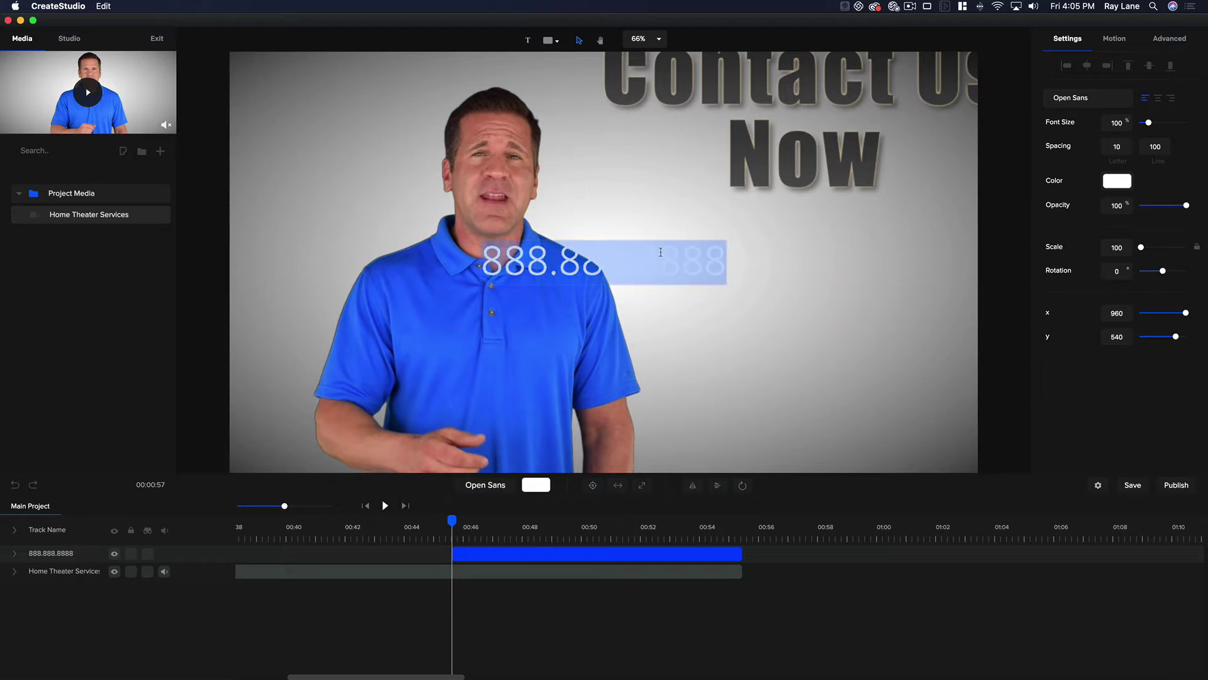
click(1126, 181)
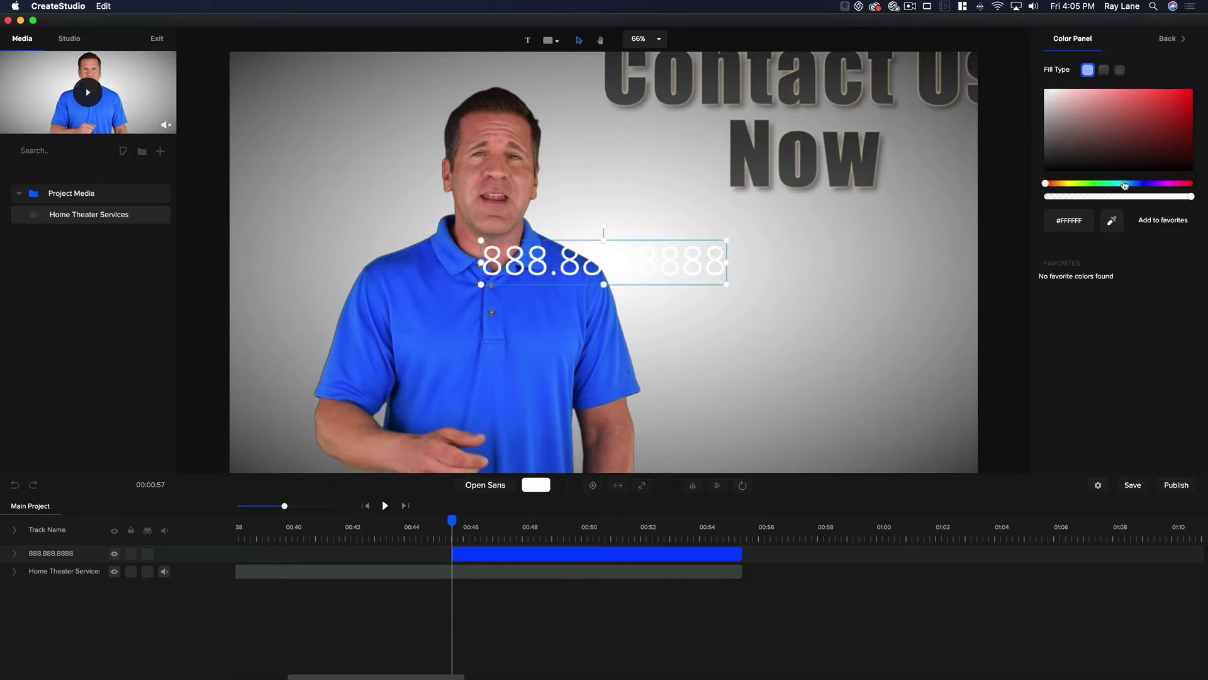
drag(1098, 148, 1158, 134)
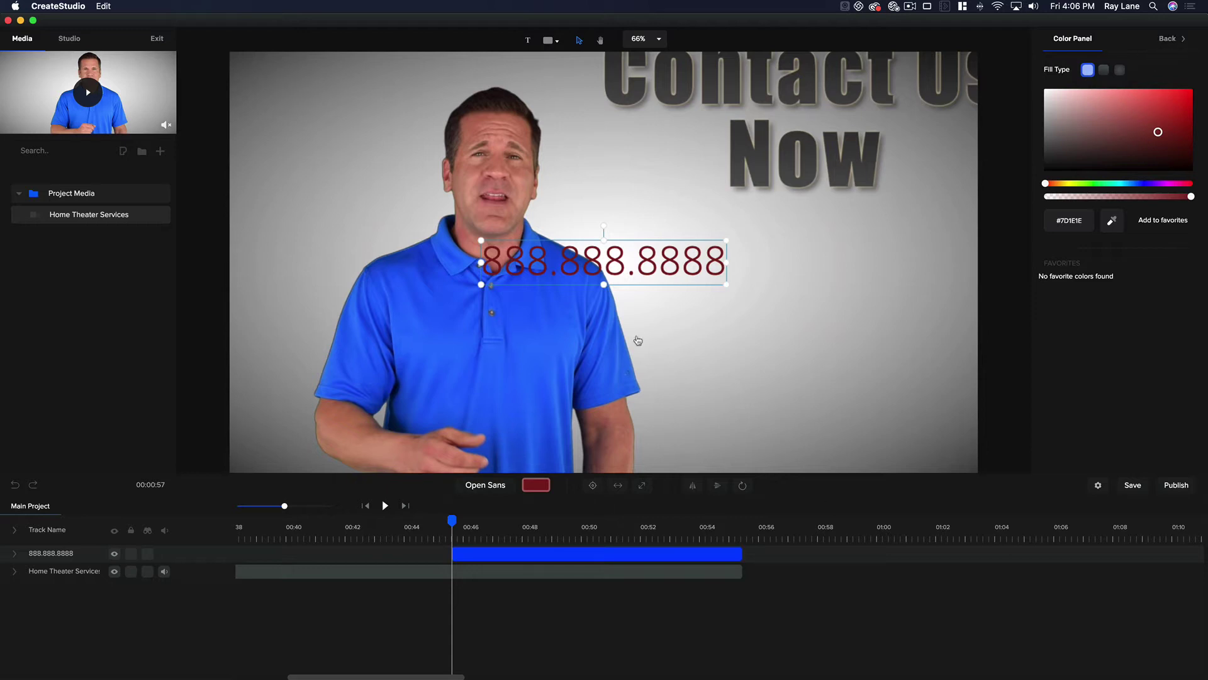
drag(606, 253, 786, 274)
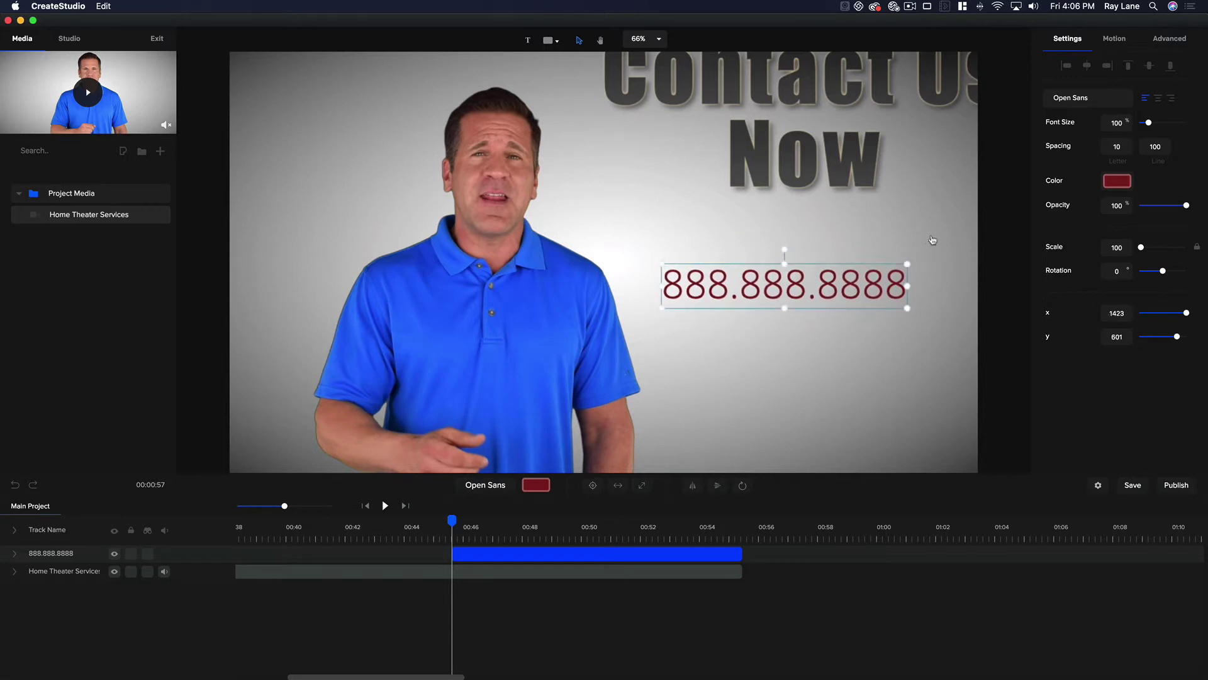
Step: Set the phone number text's font style to Open Sans Bold
click(1102, 102)
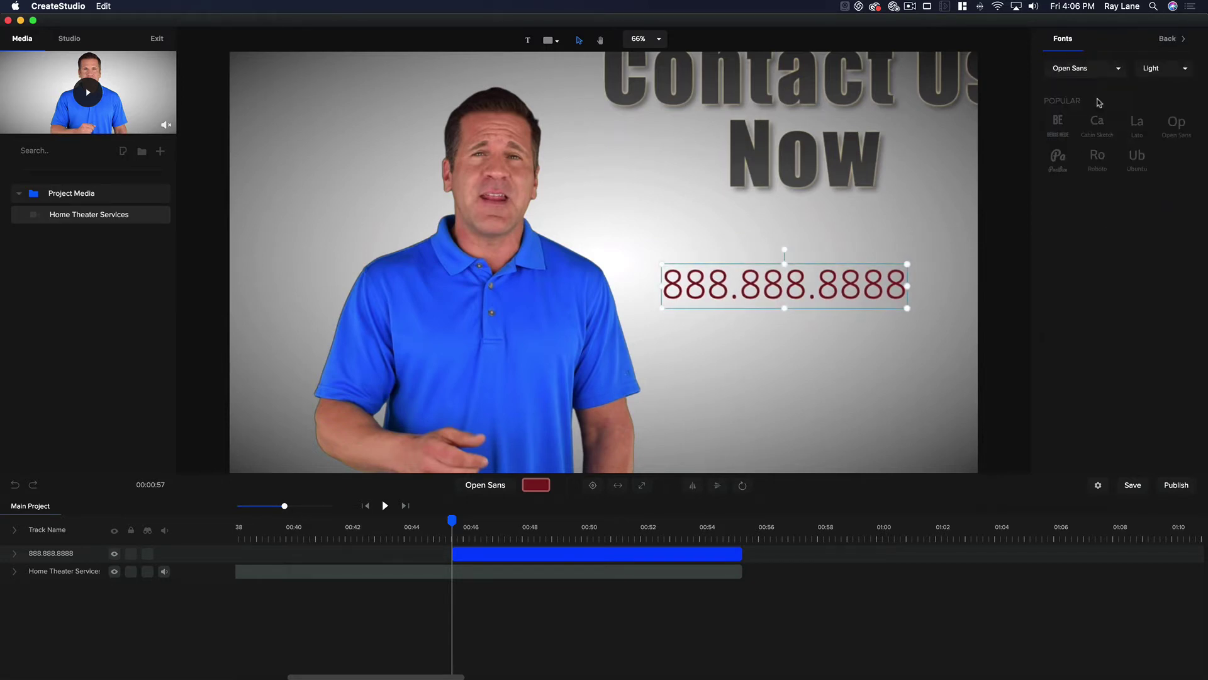
click(1184, 73)
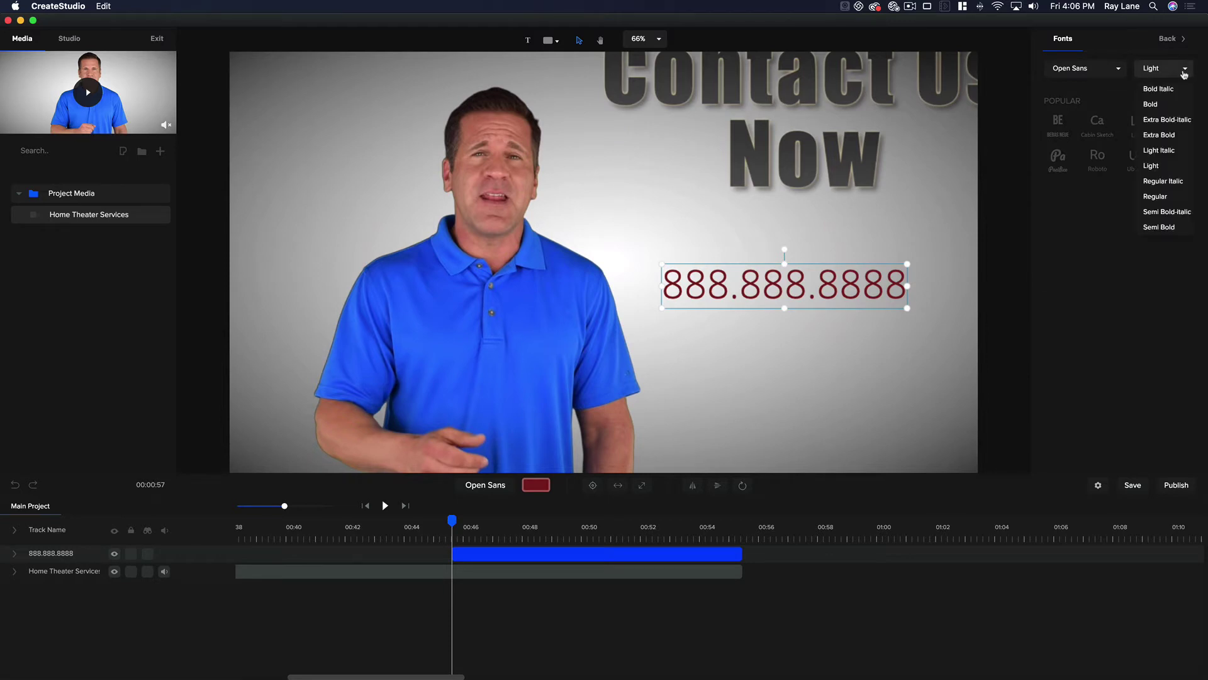
click(1153, 104)
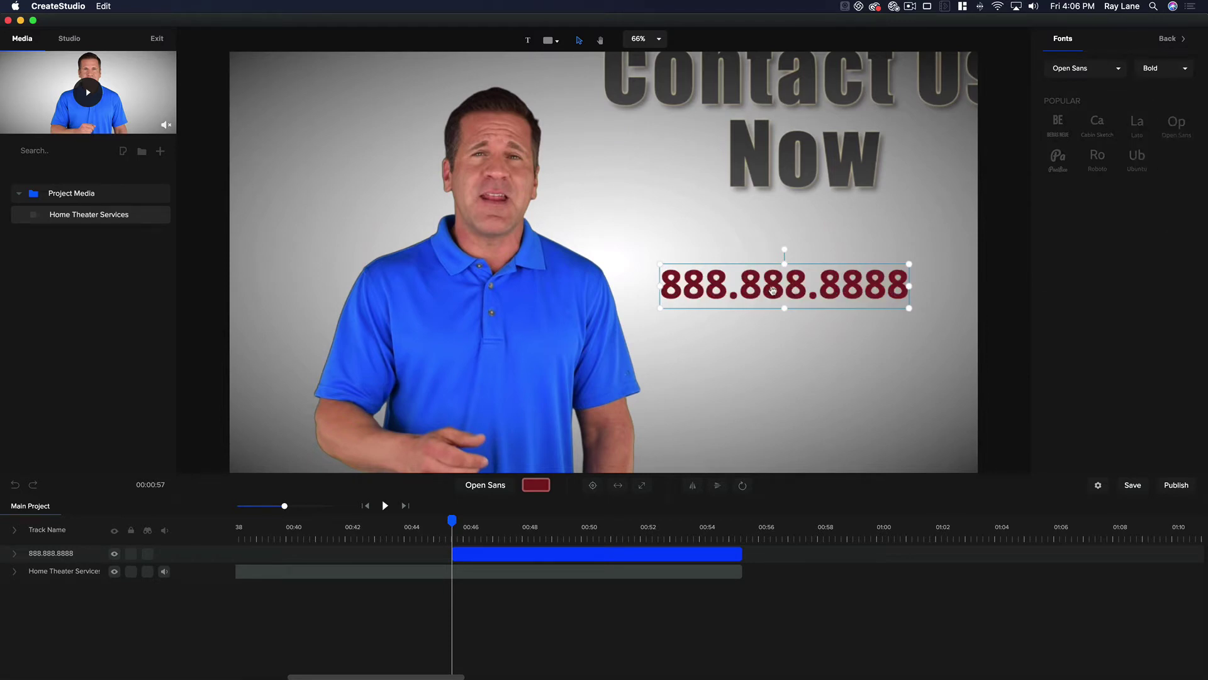
Step: Apply a linear gradient fill to the phone number text and orient it vertically, with dark red at the bottom of the digits
double_click(773, 290)
double_click(772, 287)
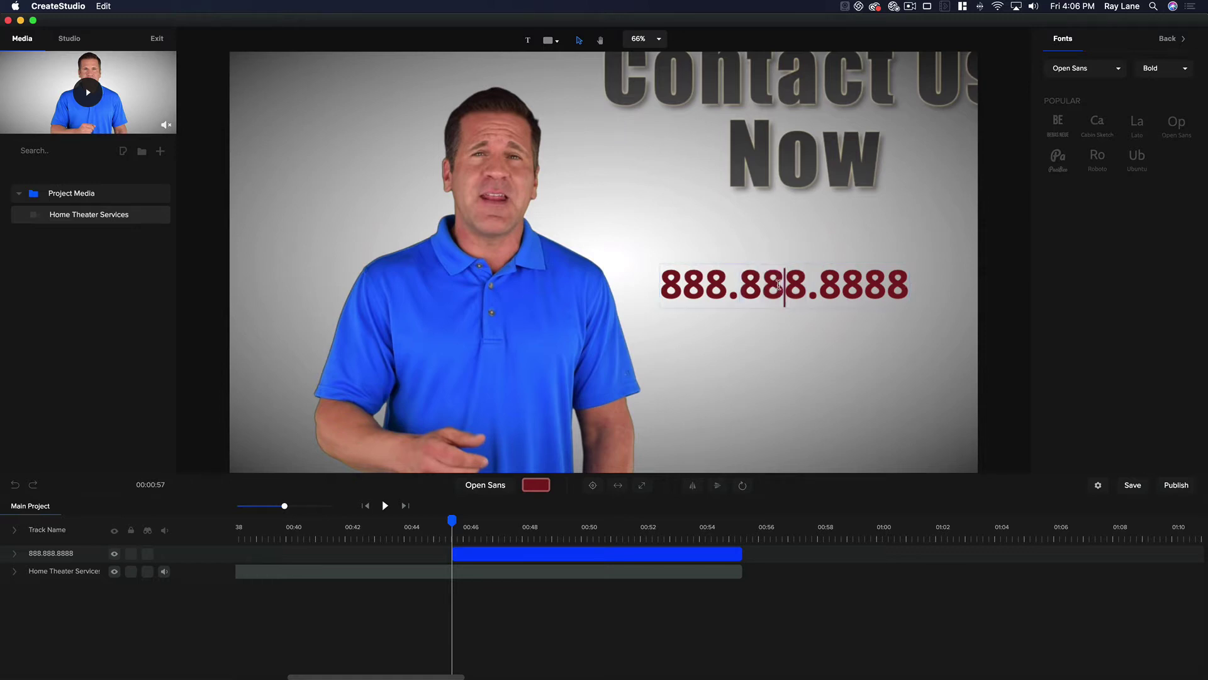
triple_click(779, 284)
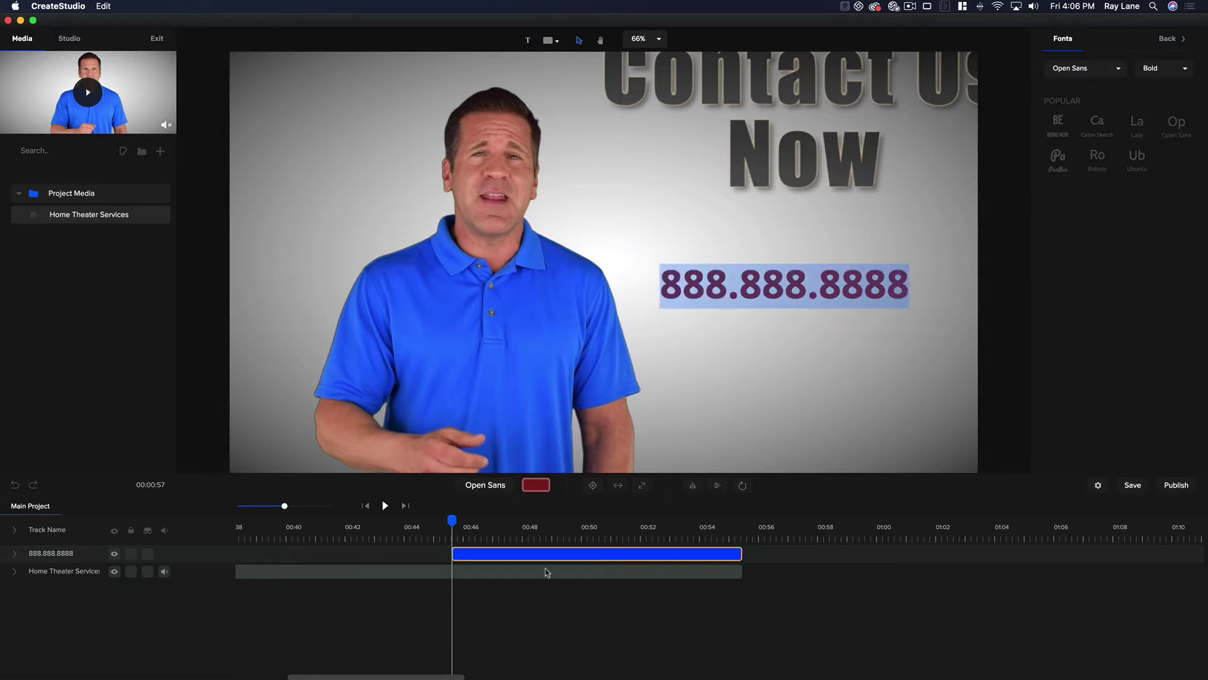
click(563, 554)
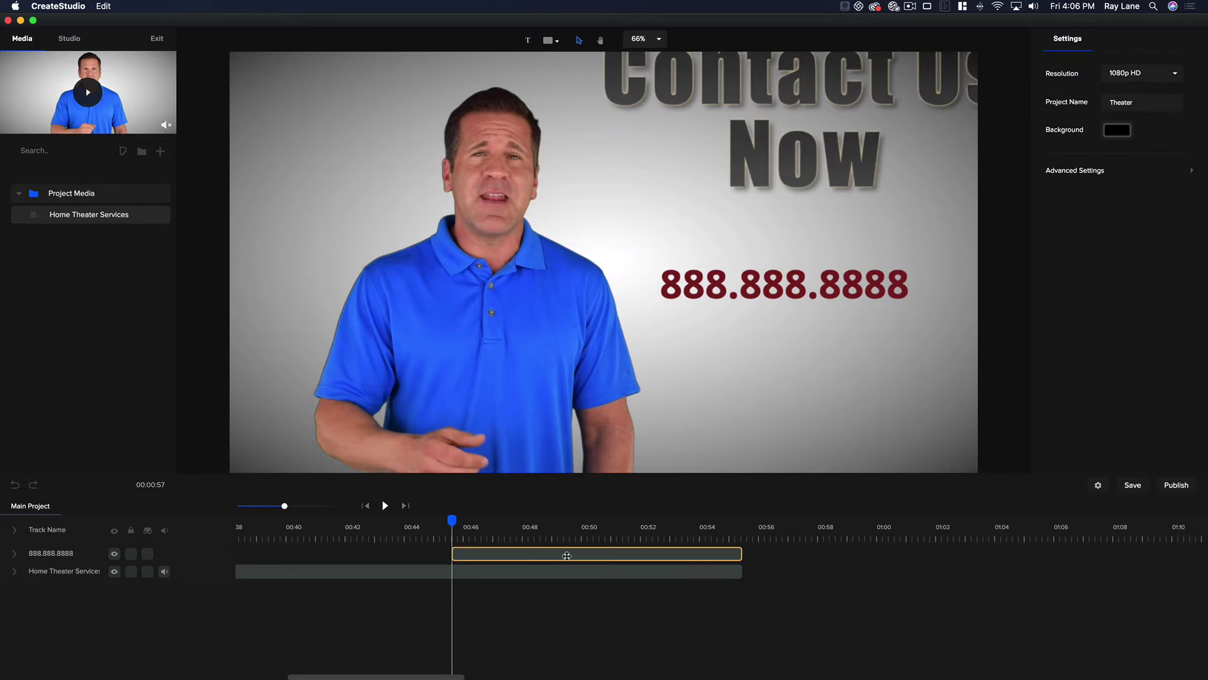
click(599, 554)
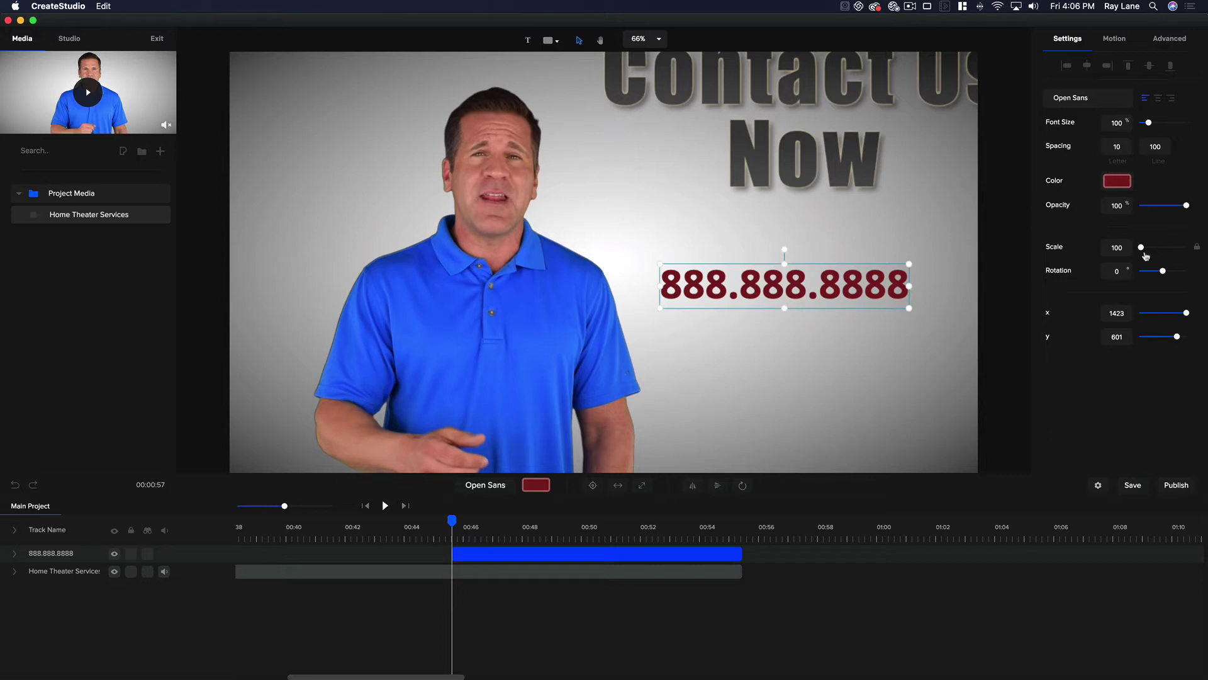
click(1117, 183)
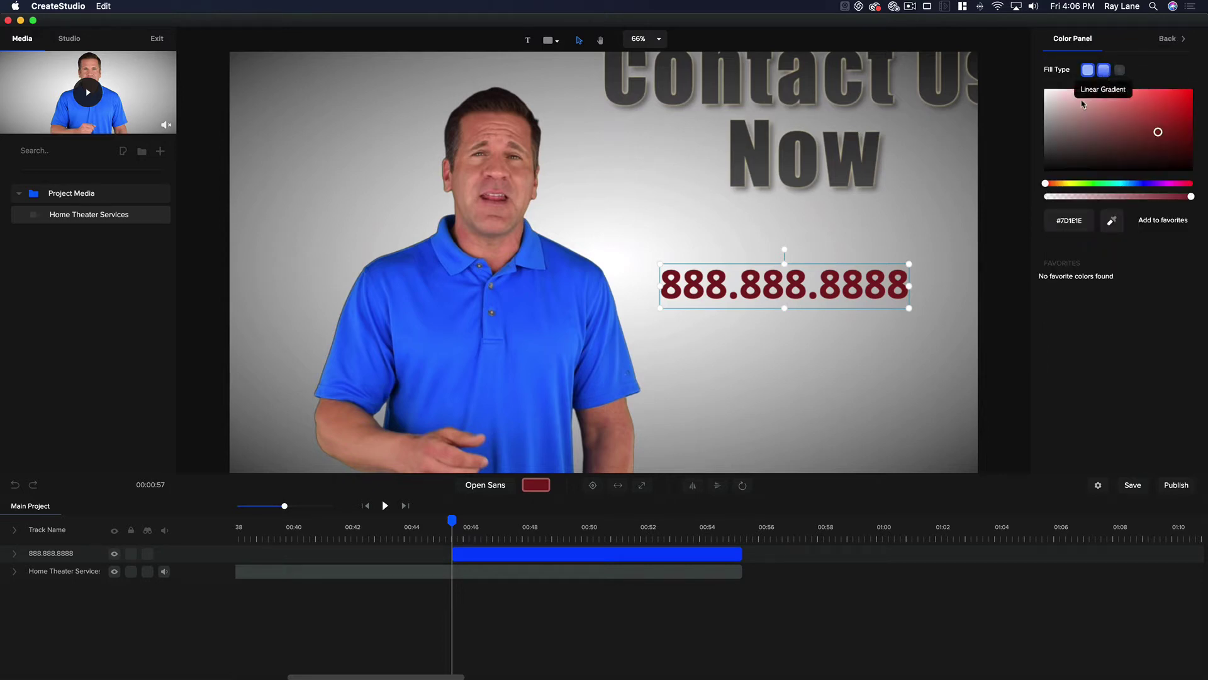
click(1104, 71)
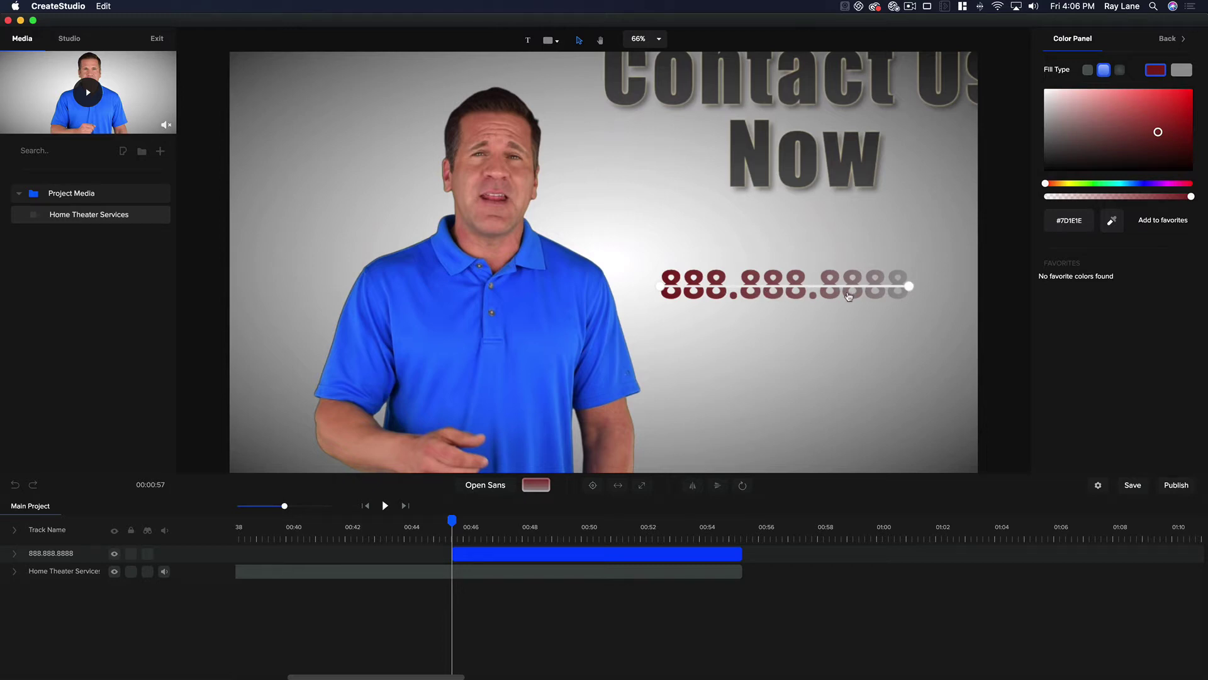
drag(909, 287, 800, 265)
mouse_move(661, 286)
mouse_down()
mouse_move(802, 299)
mouse_move(801, 237)
mouse_move(800, 270)
mouse_up()
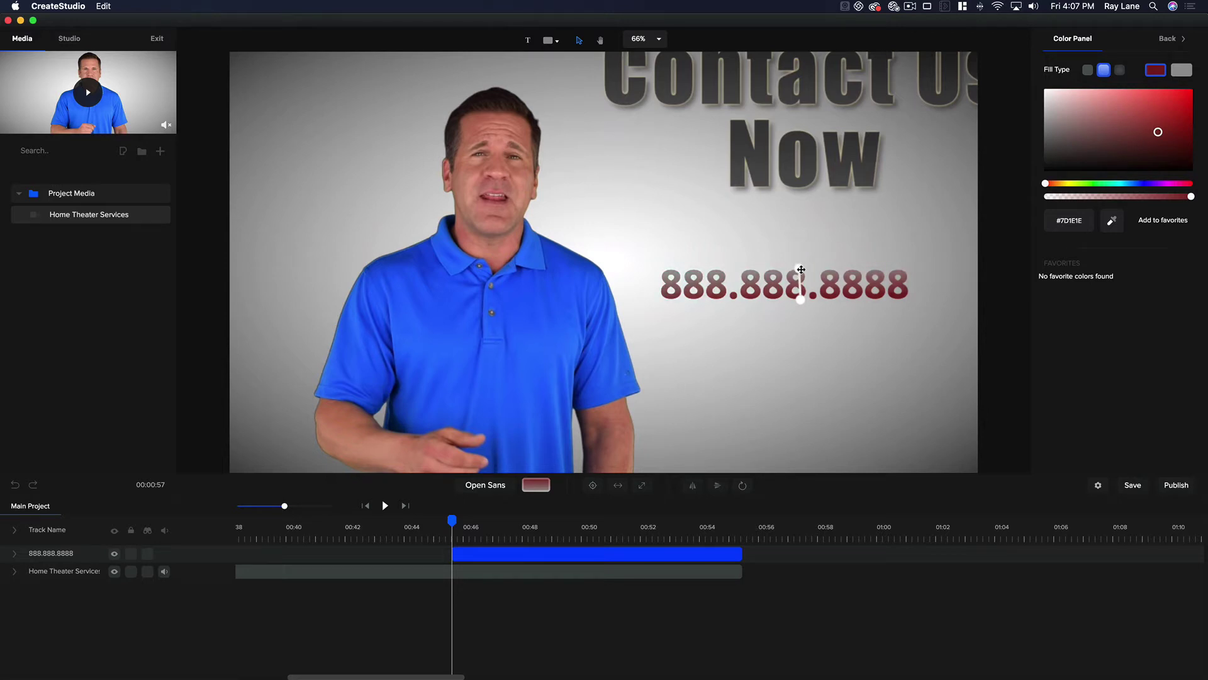
Step: Set the second colour of the phone number text's gradient to light red #ED7777
click(1182, 70)
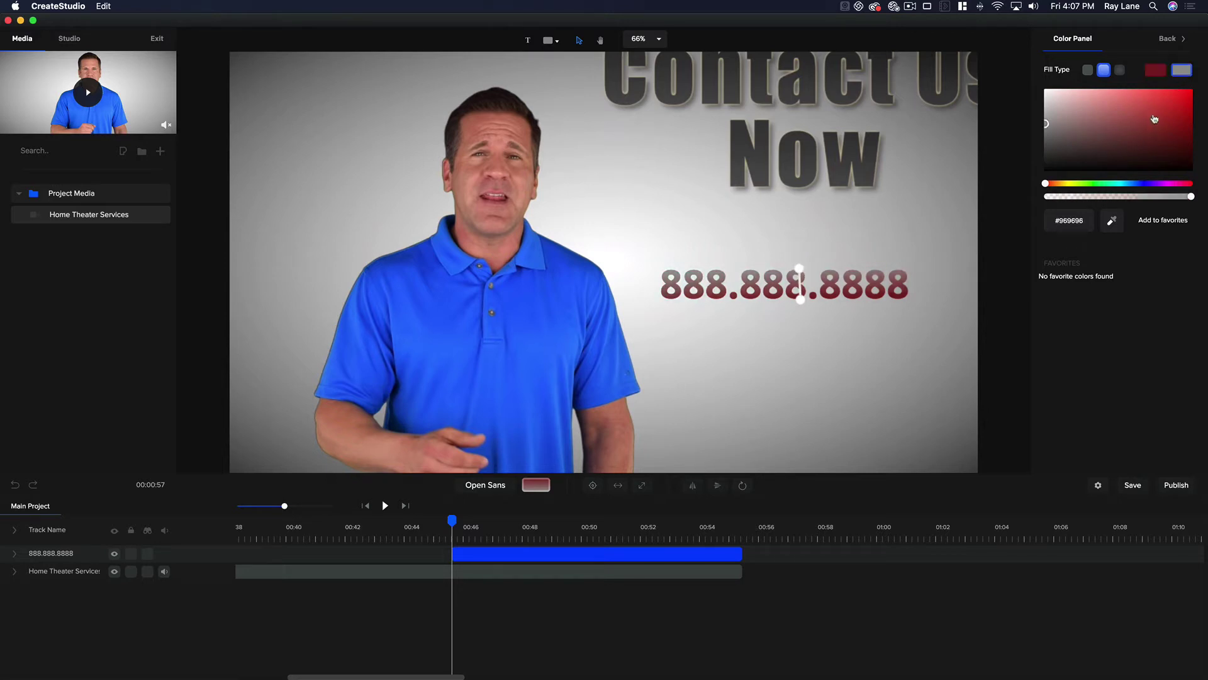
click(1133, 117)
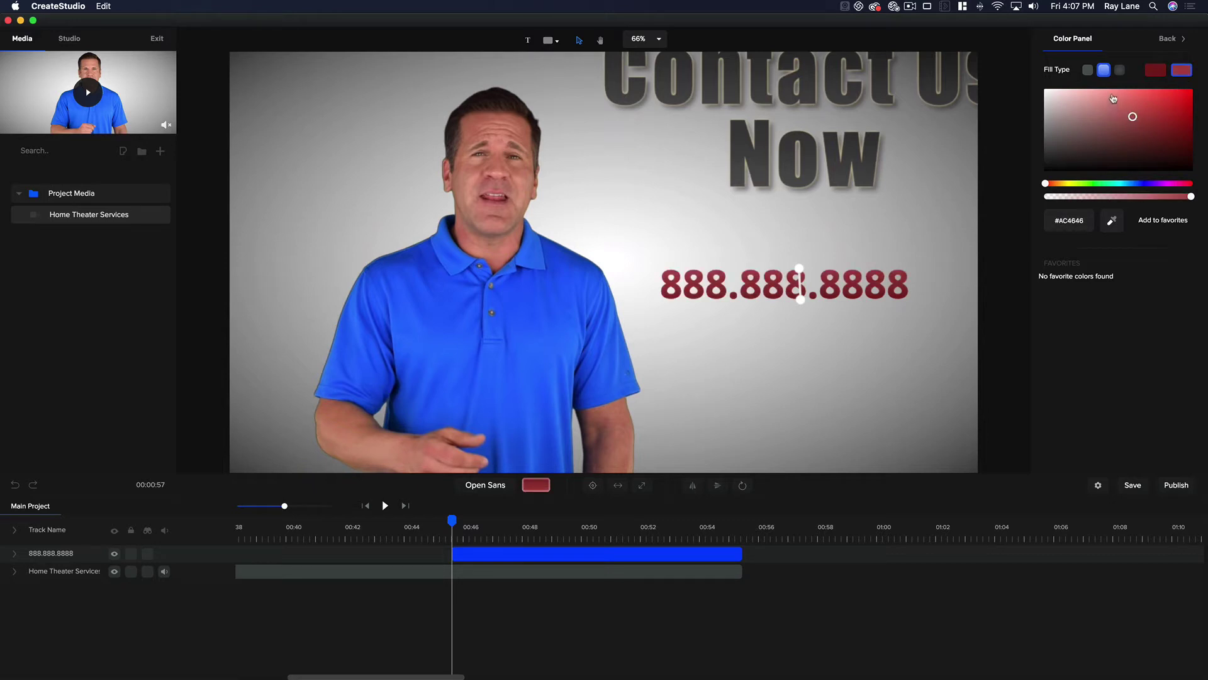
click(1119, 97)
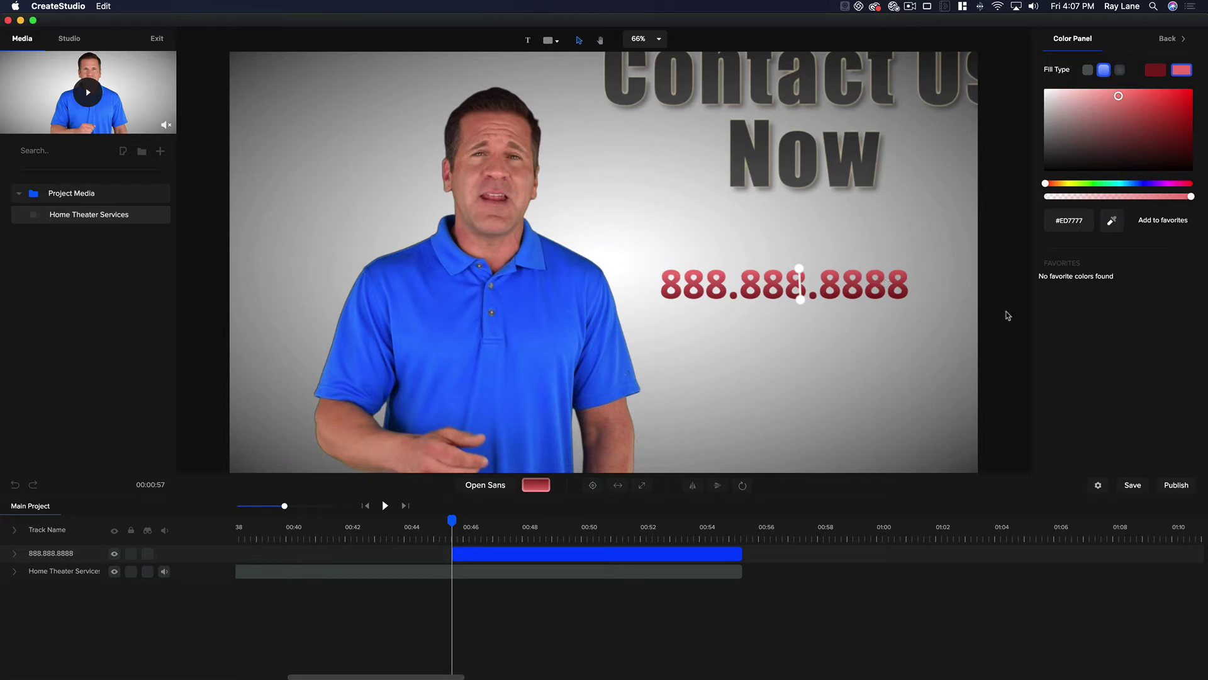
Step: Add a line break at the end of the phone number text
click(765, 291)
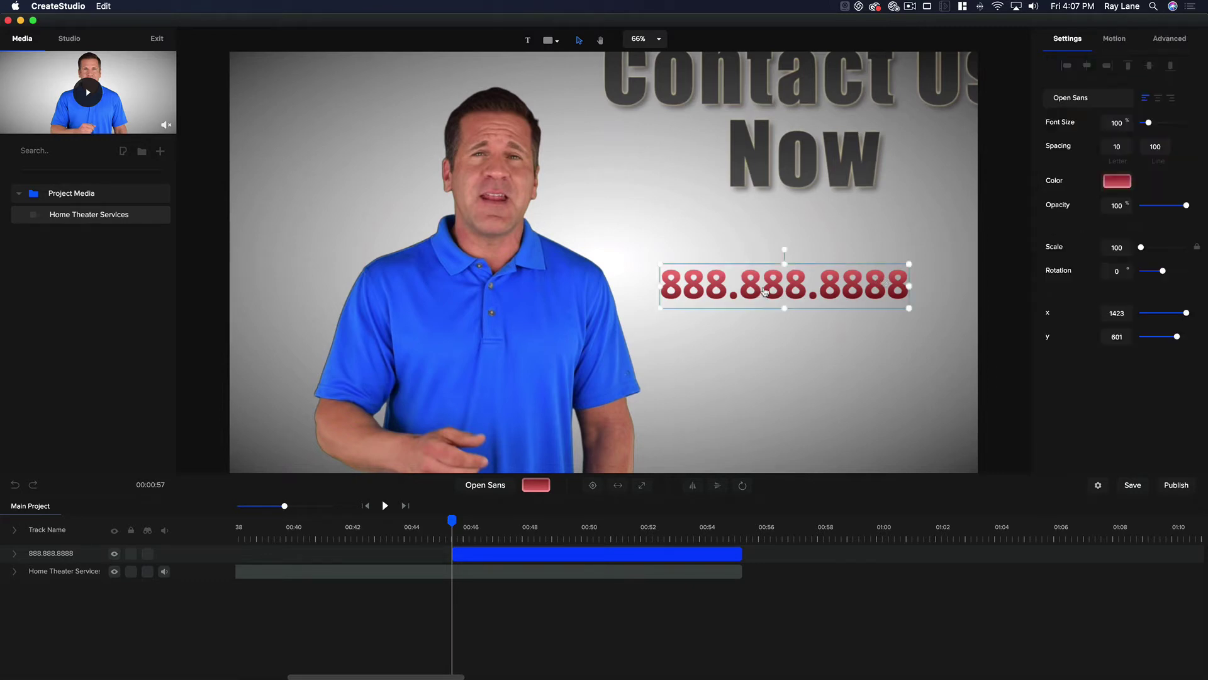
click(914, 287)
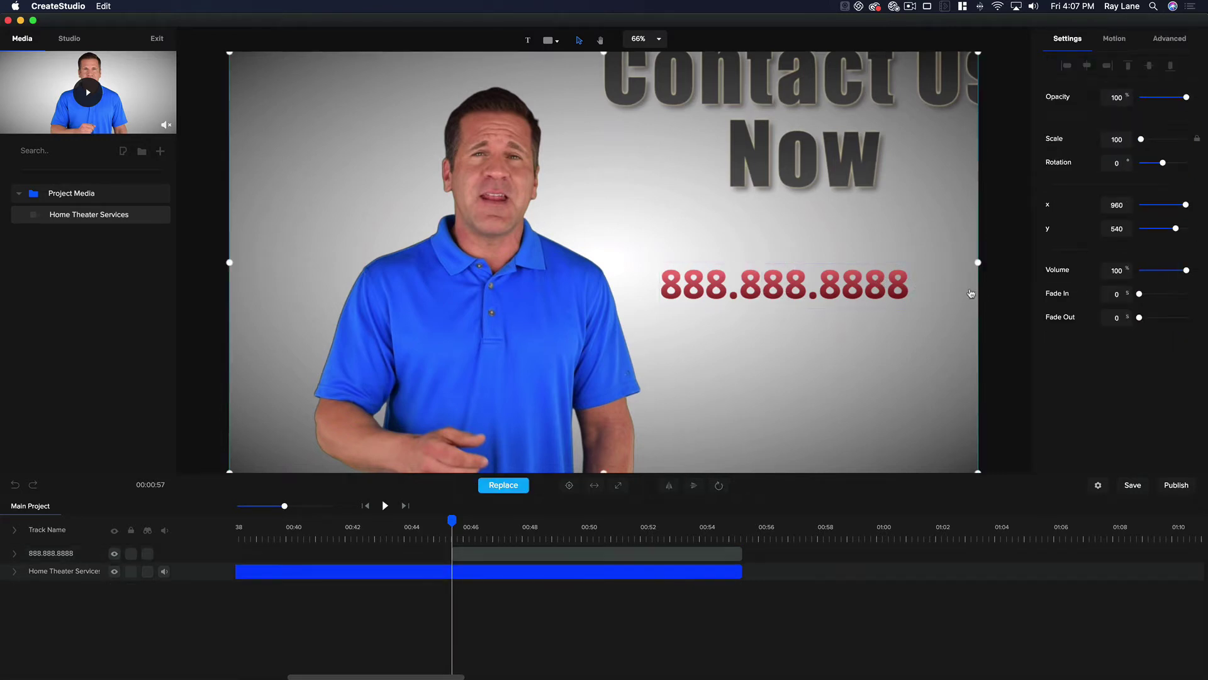
double_click(897, 288)
key(Right)
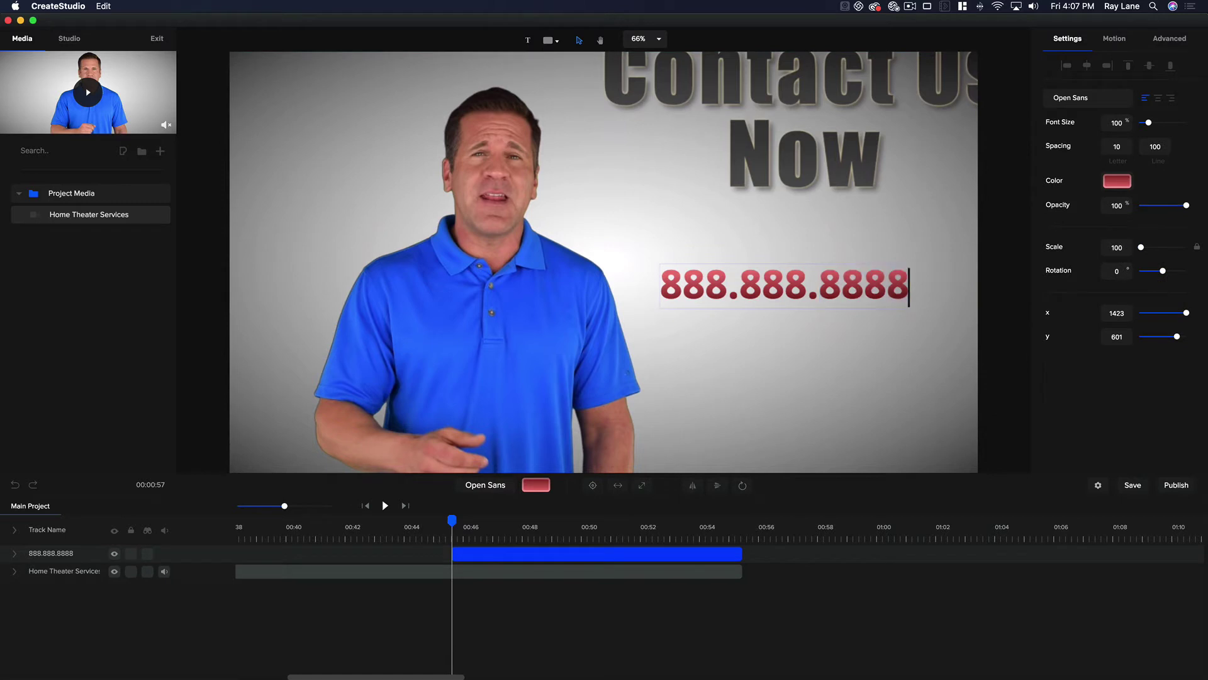
key(Return)
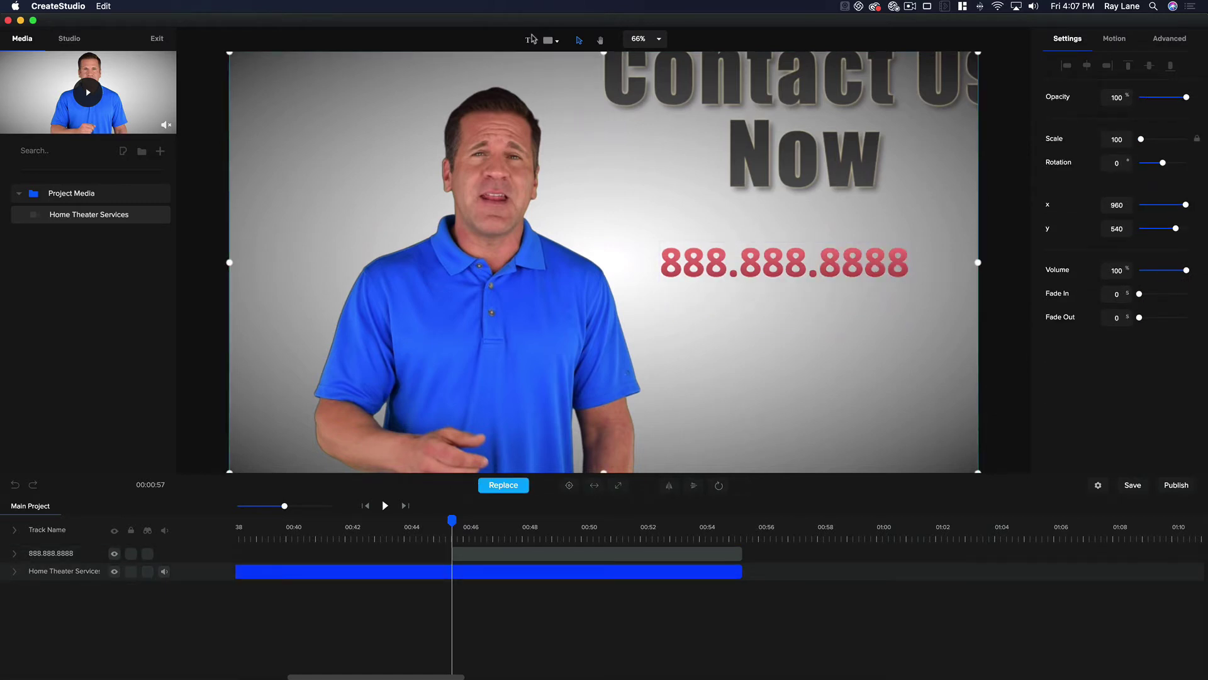
Step: Add a new text layer just beneath the phone number and extend its clip to the end of the video clip
click(532, 42)
drag(623, 275, 799, 321)
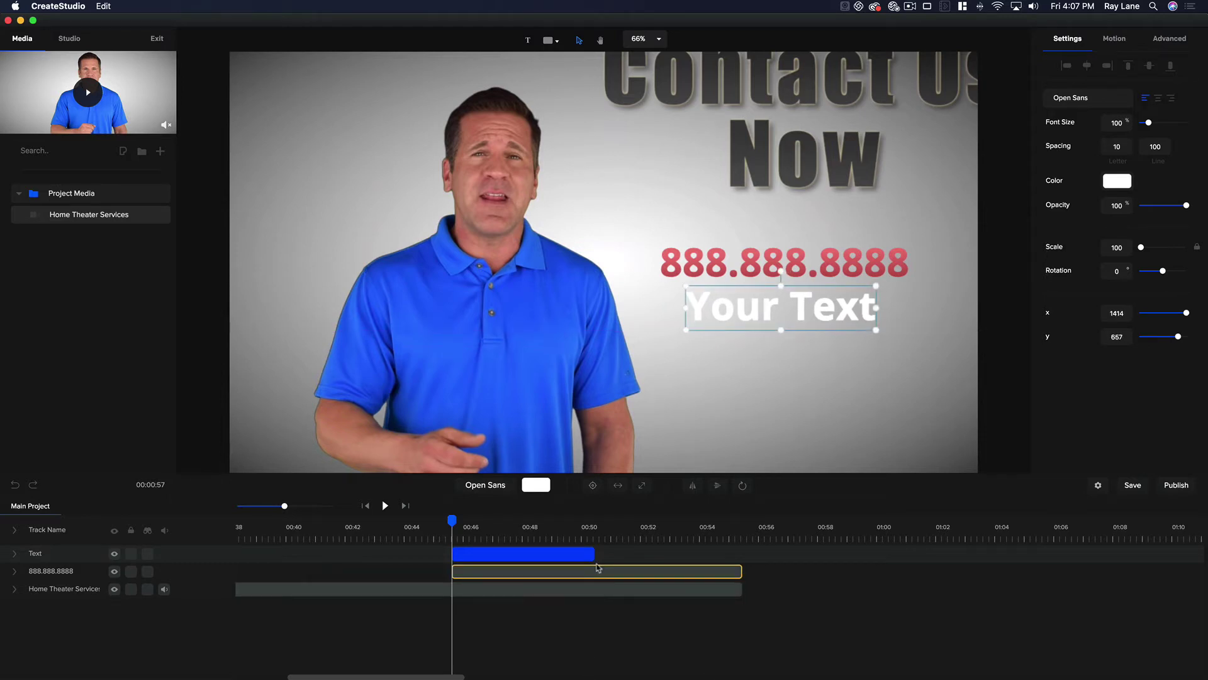
drag(595, 556, 742, 554)
click(774, 623)
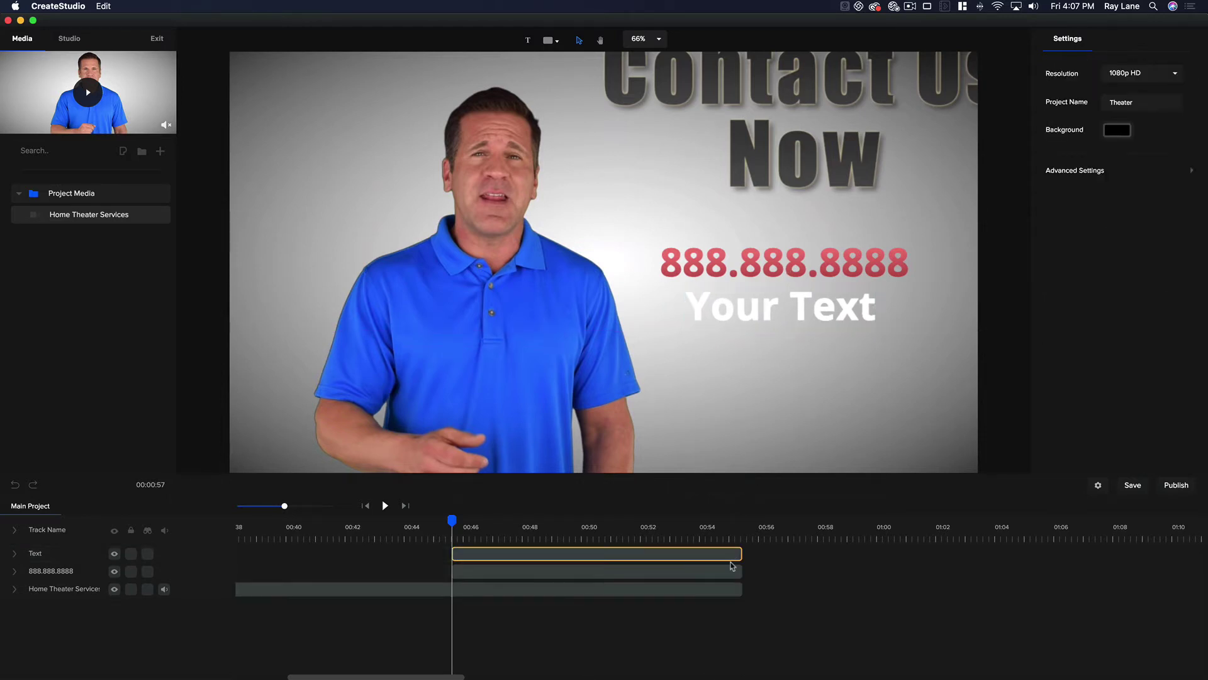
Step: Open the new text layer for editing and select all of its placeholder text "Your Text"
click(819, 306)
click(811, 302)
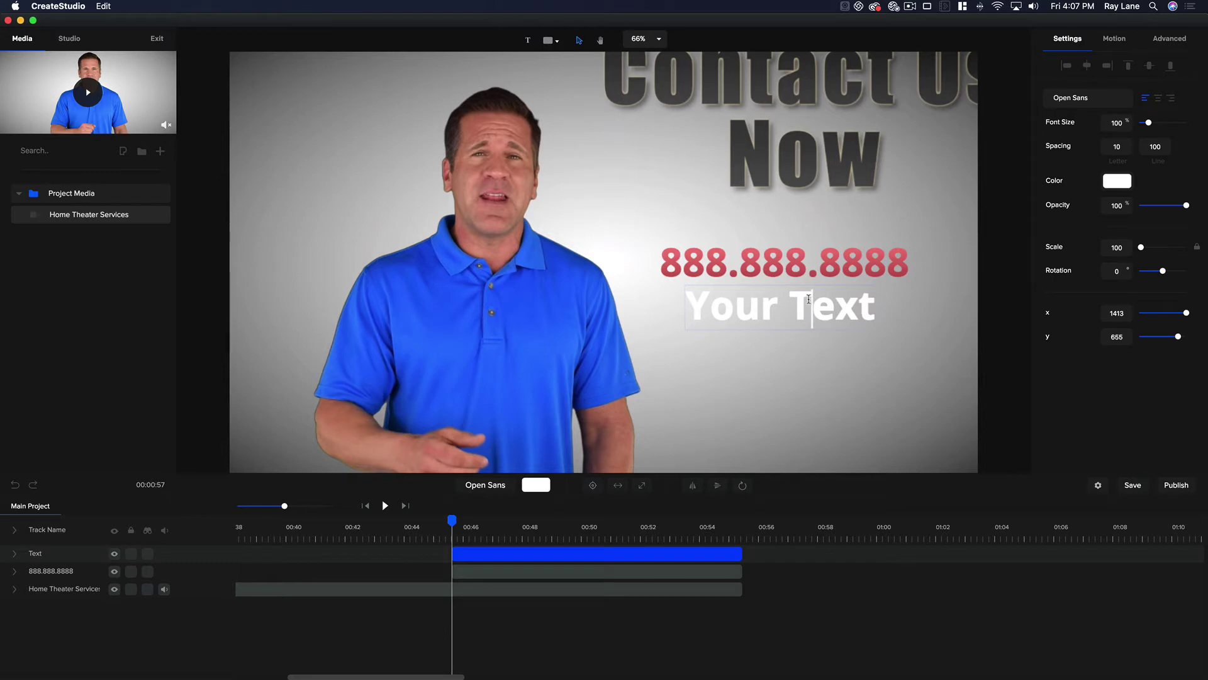
key(super+a)
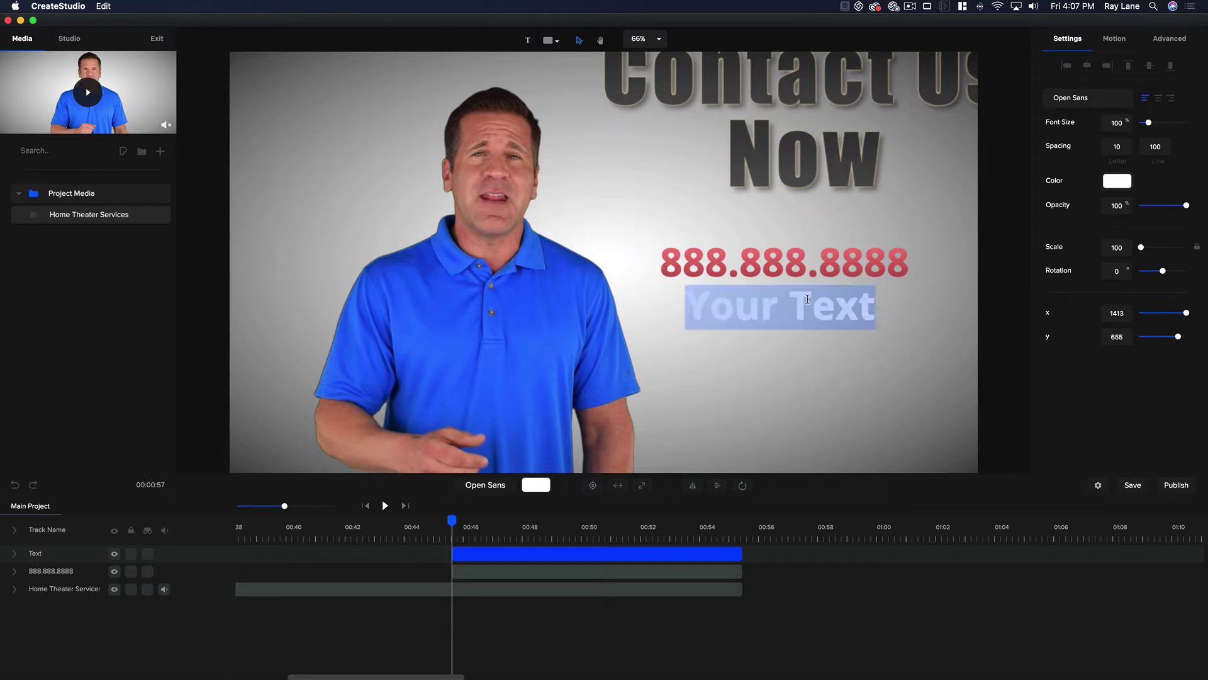
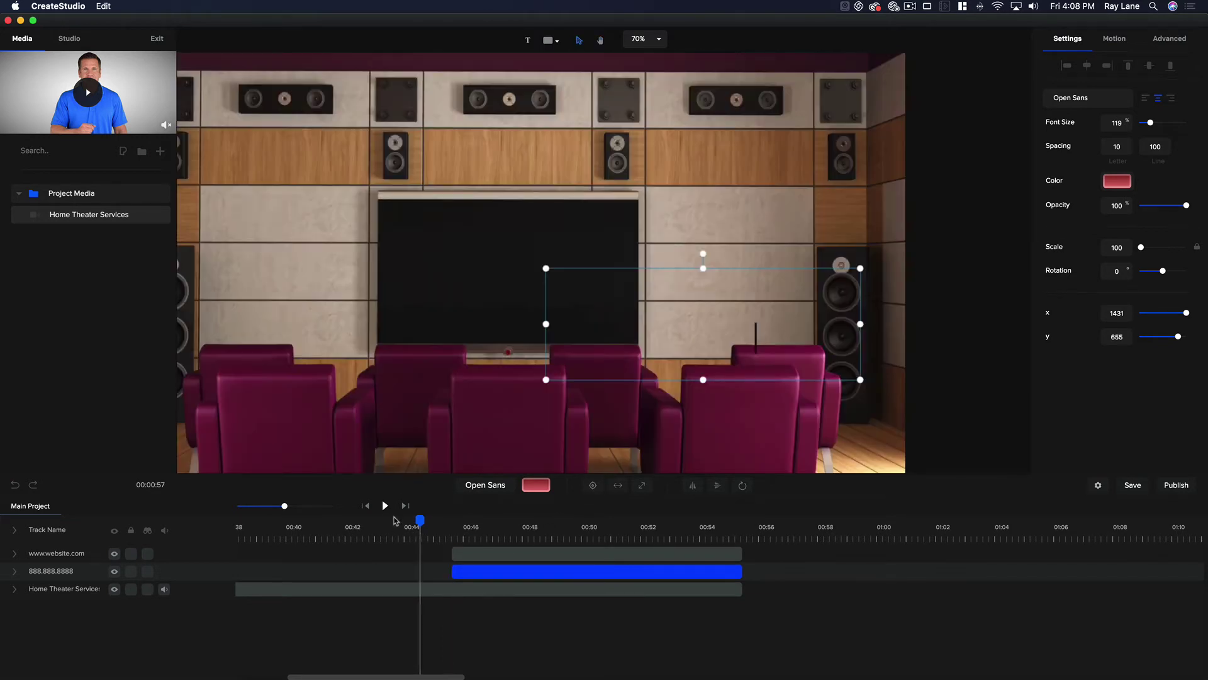
Step: Preview the section from about 00:44 where the phone number and website texts appear
click(386, 507)
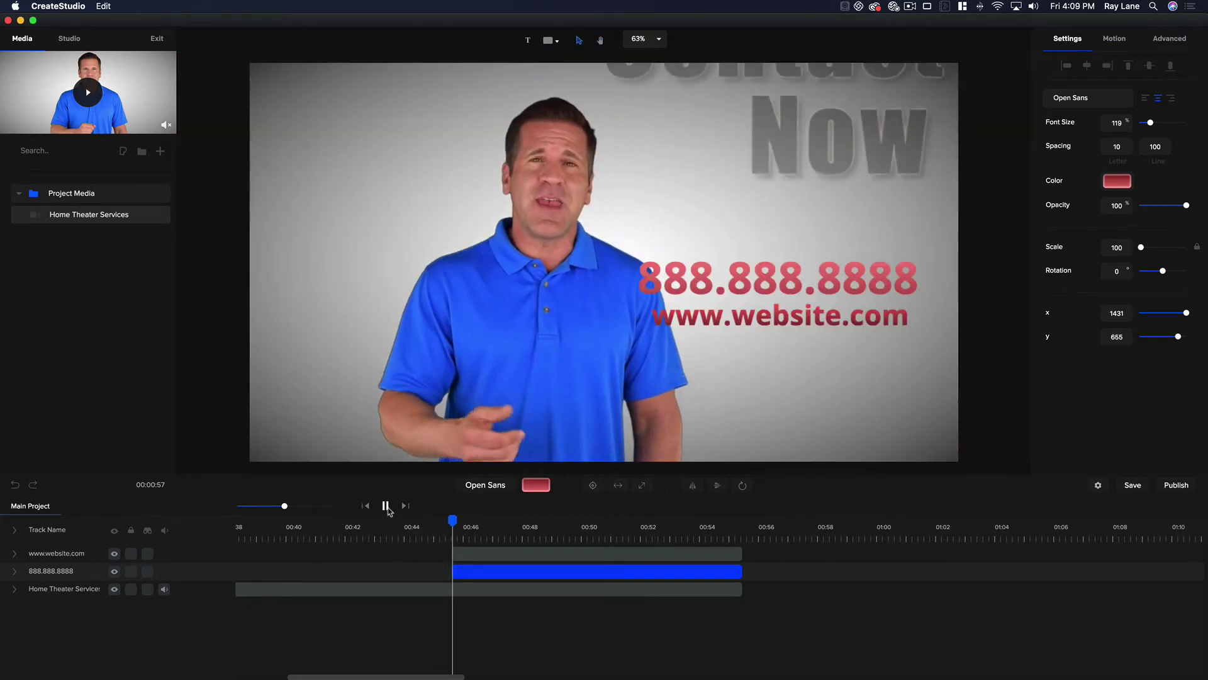
click(385, 505)
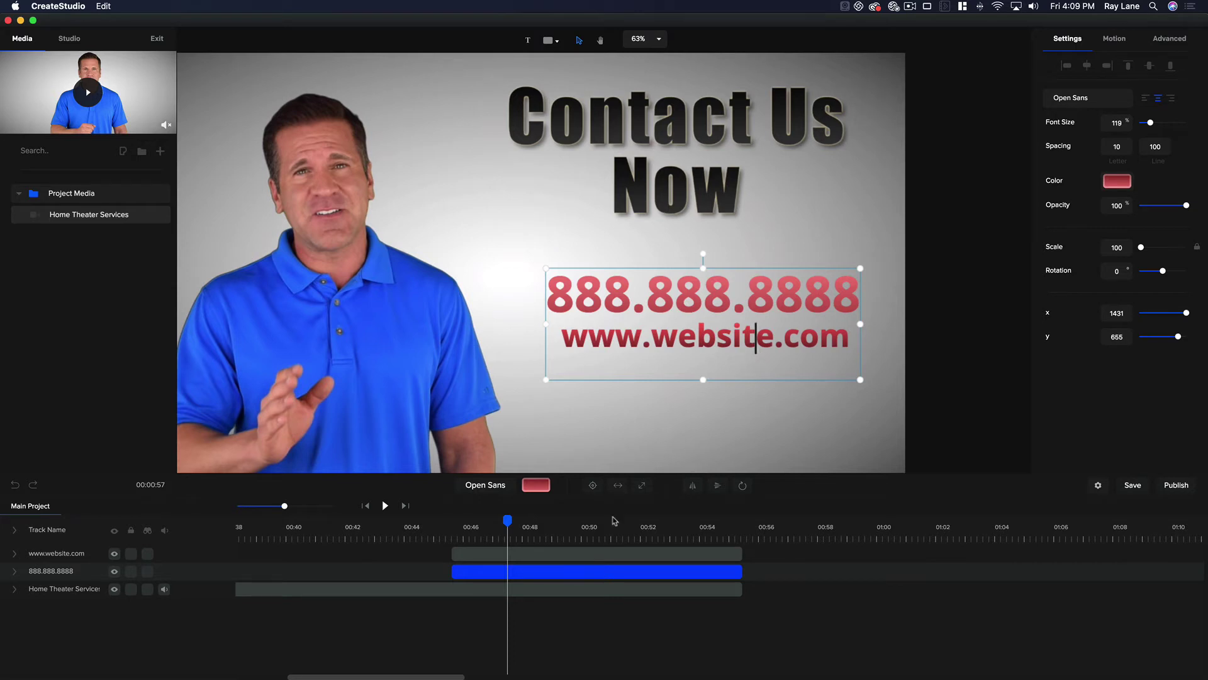
click(563, 557)
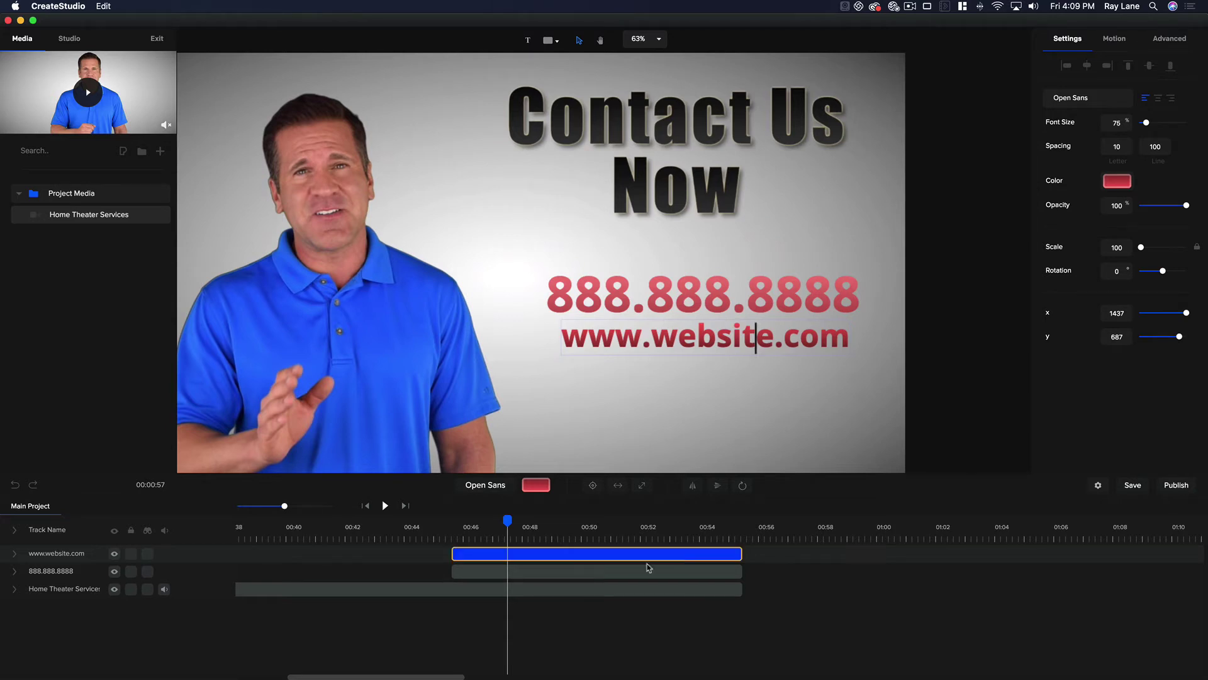
scroll(351, 573, right, 1)
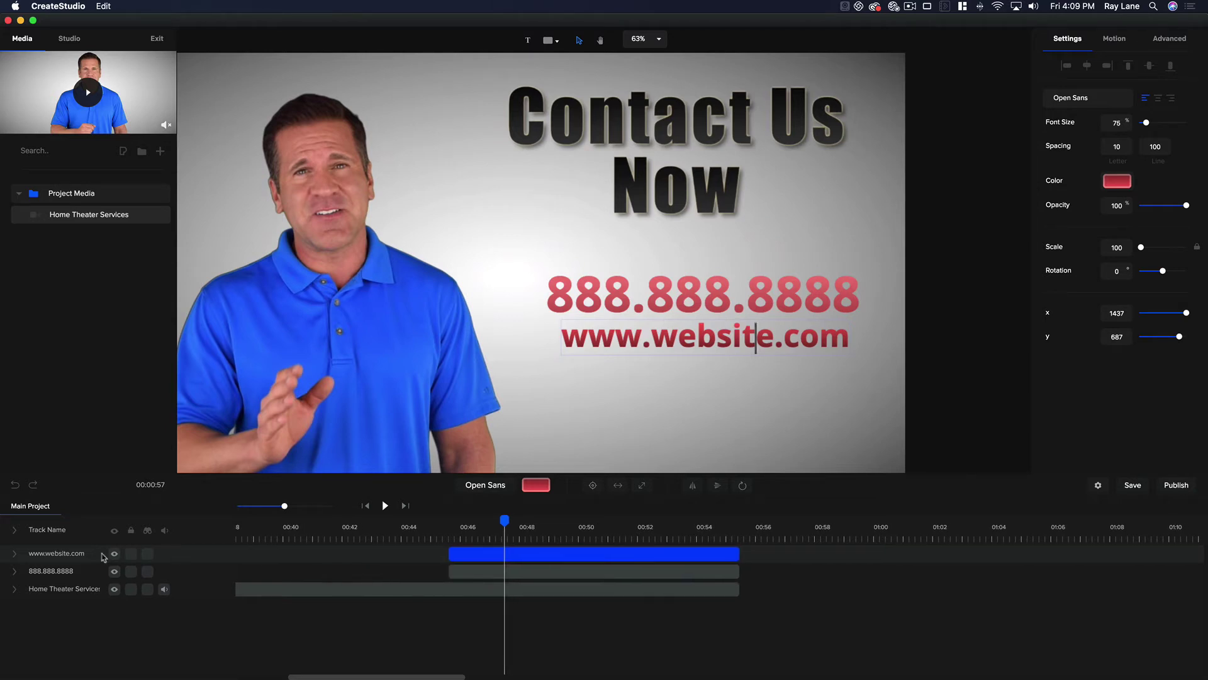
click(481, 571)
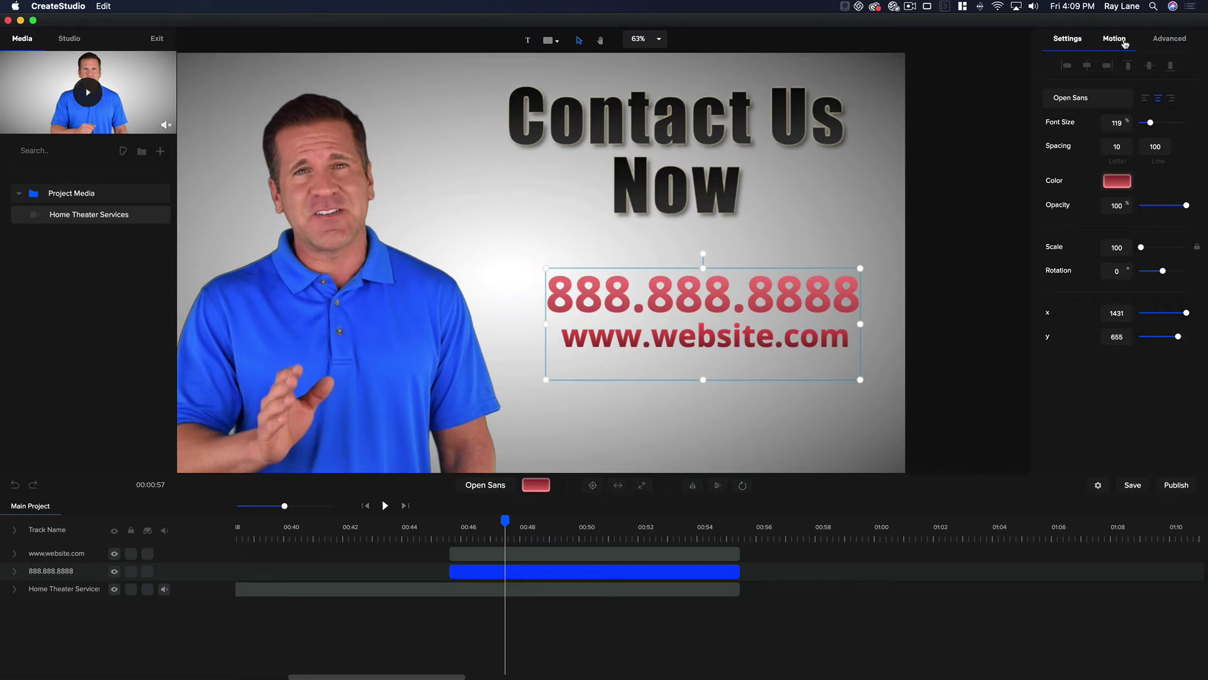
click(1124, 41)
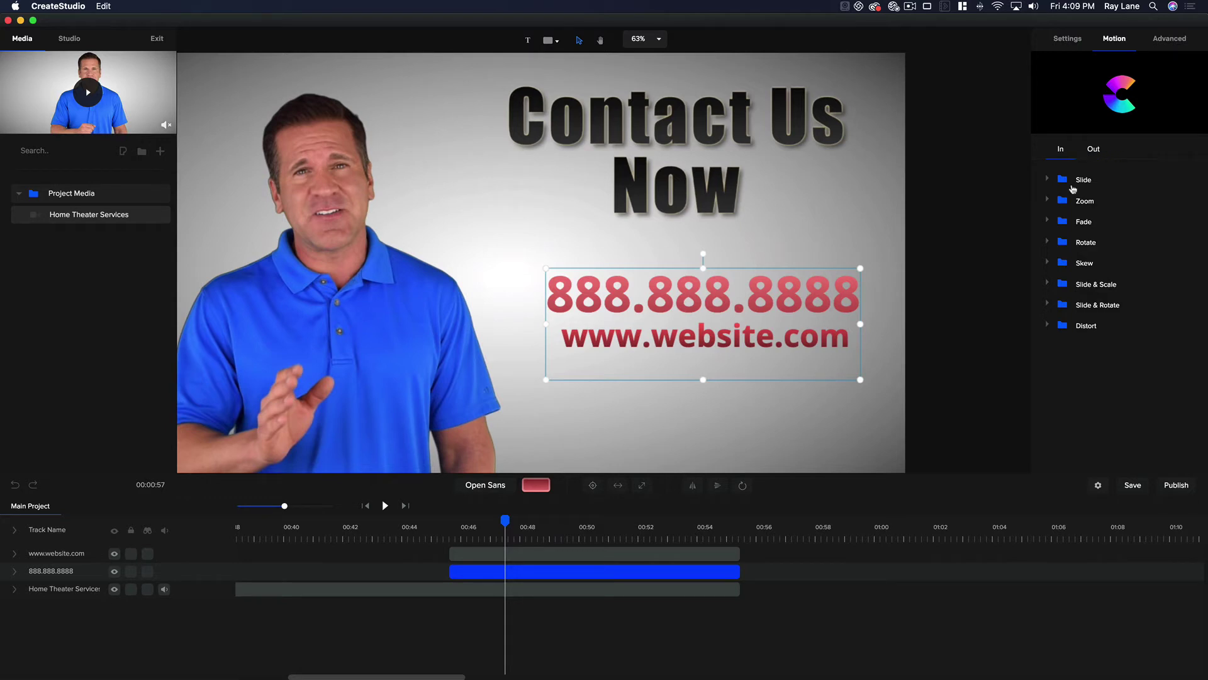
click(1048, 180)
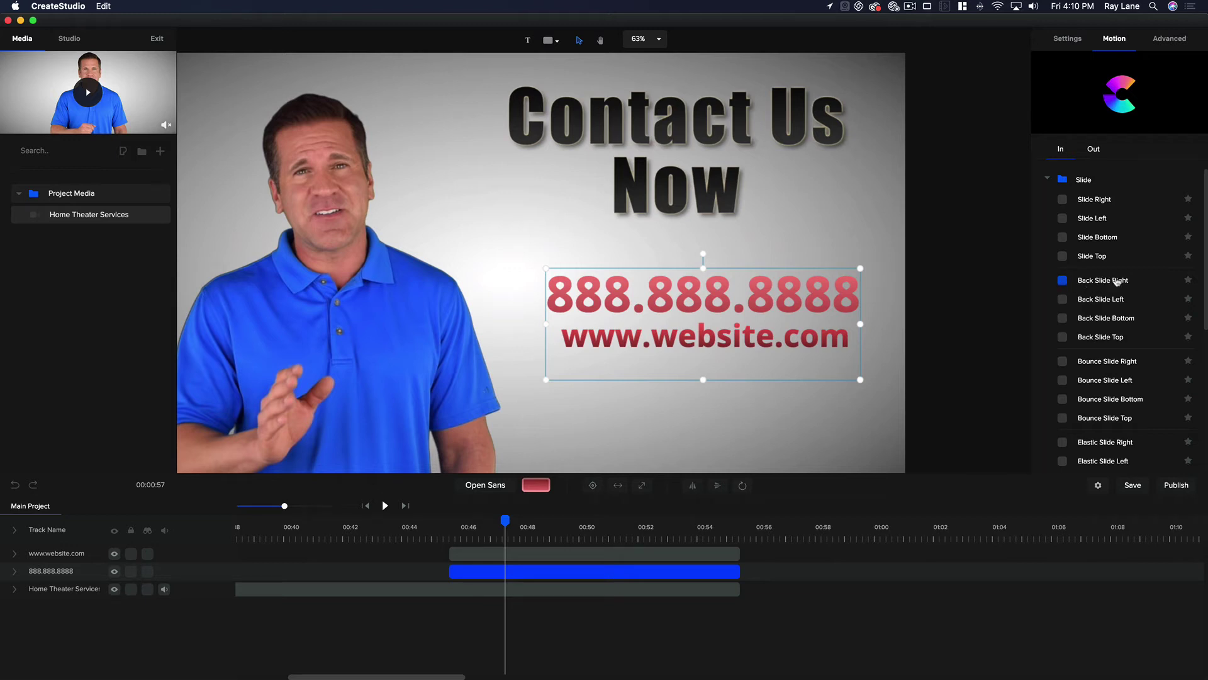
click(1064, 301)
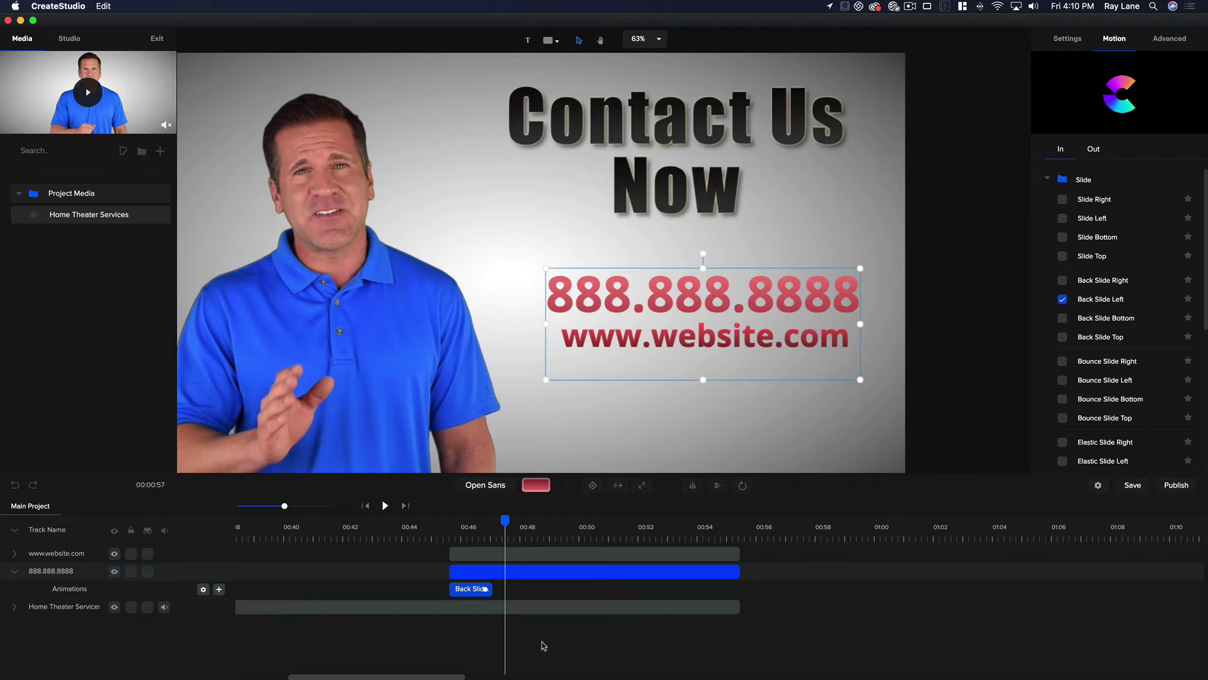
click(573, 553)
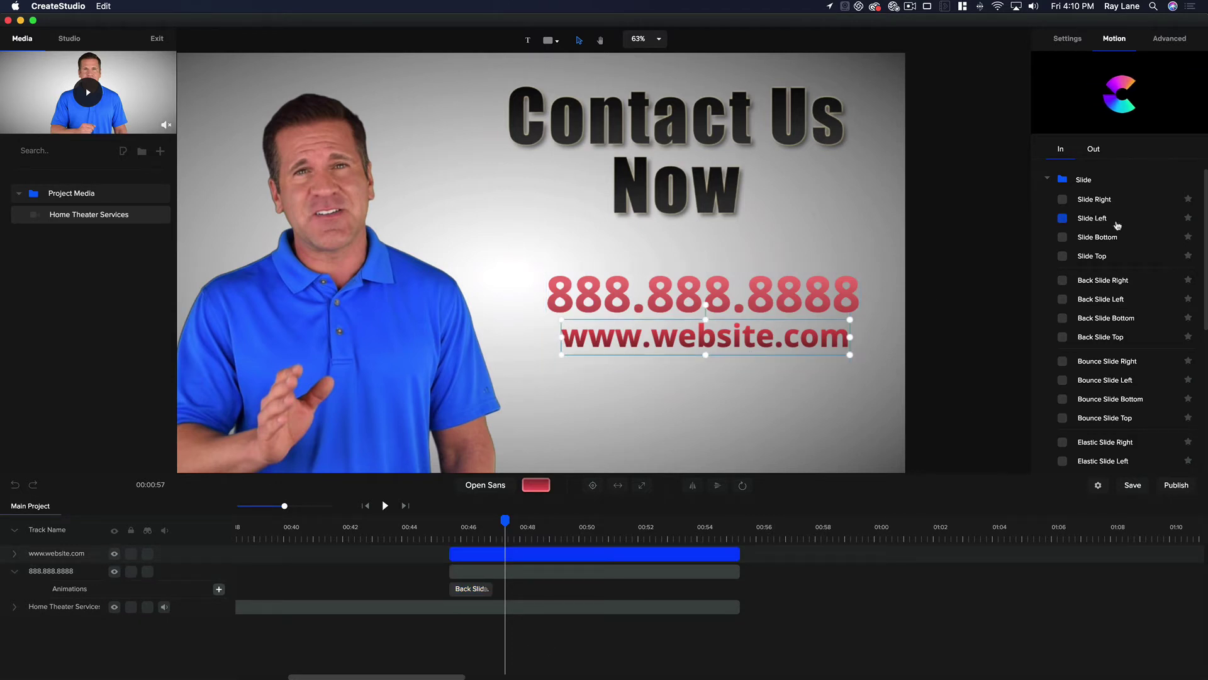
click(1063, 301)
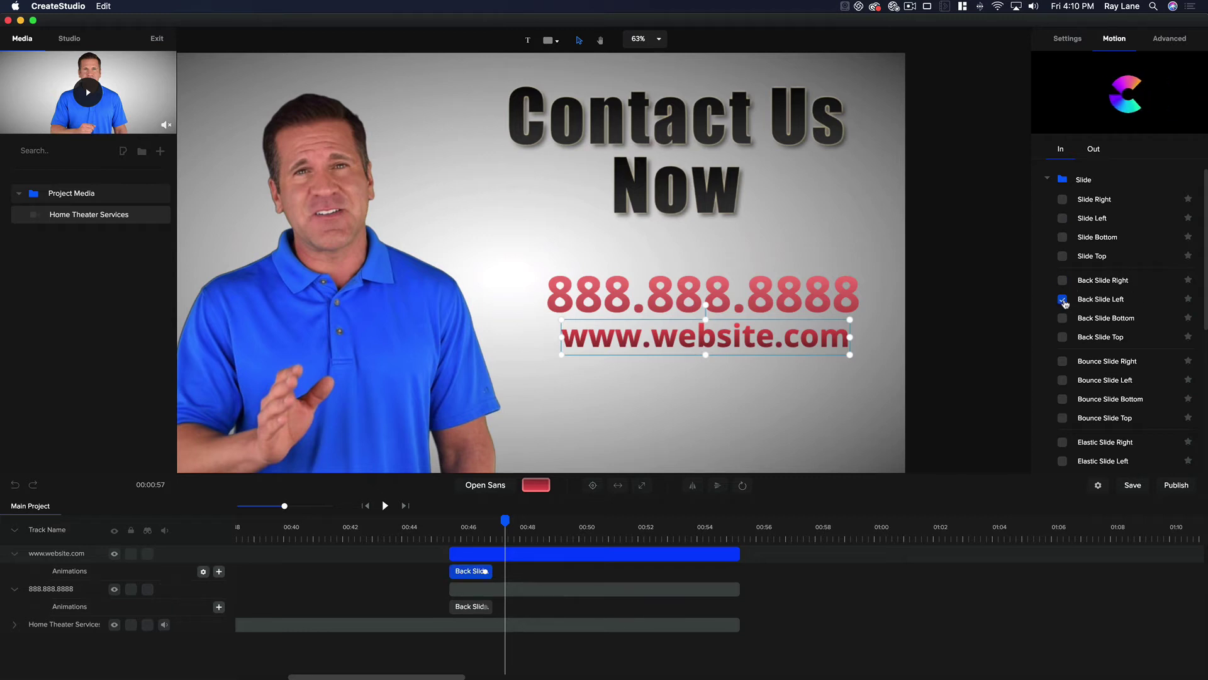
Step: Play back the timeline from about 00:45 to preview the entrance animations of both contact texts
click(435, 540)
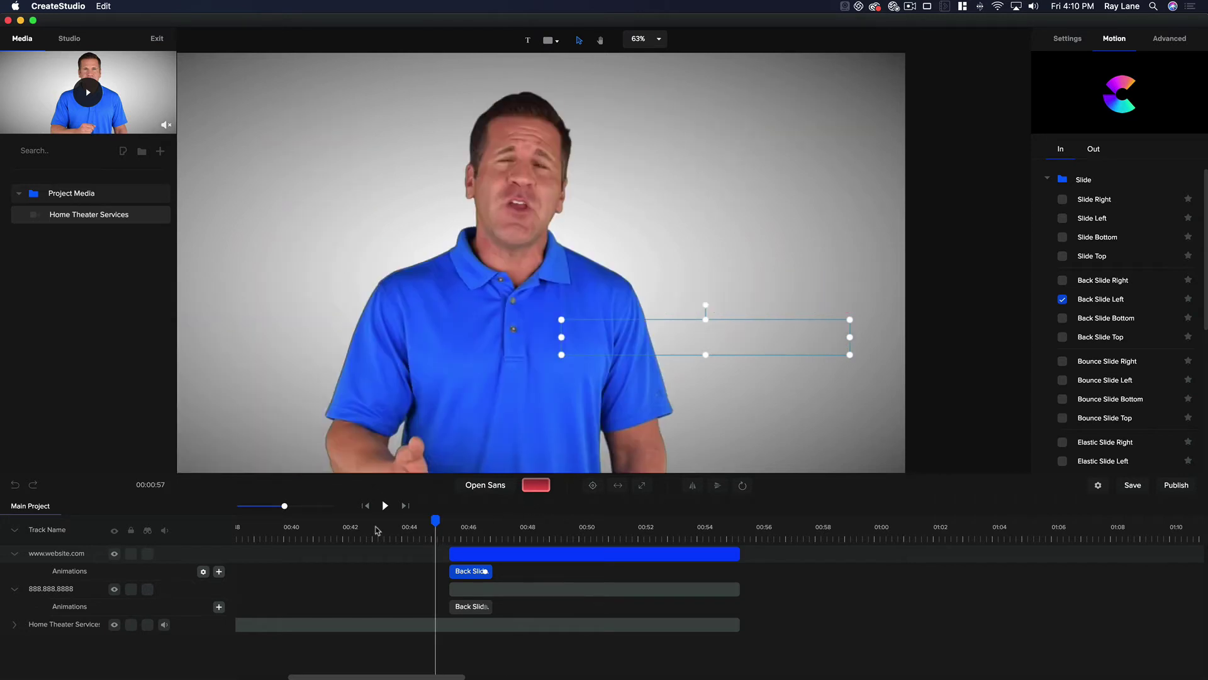
click(385, 506)
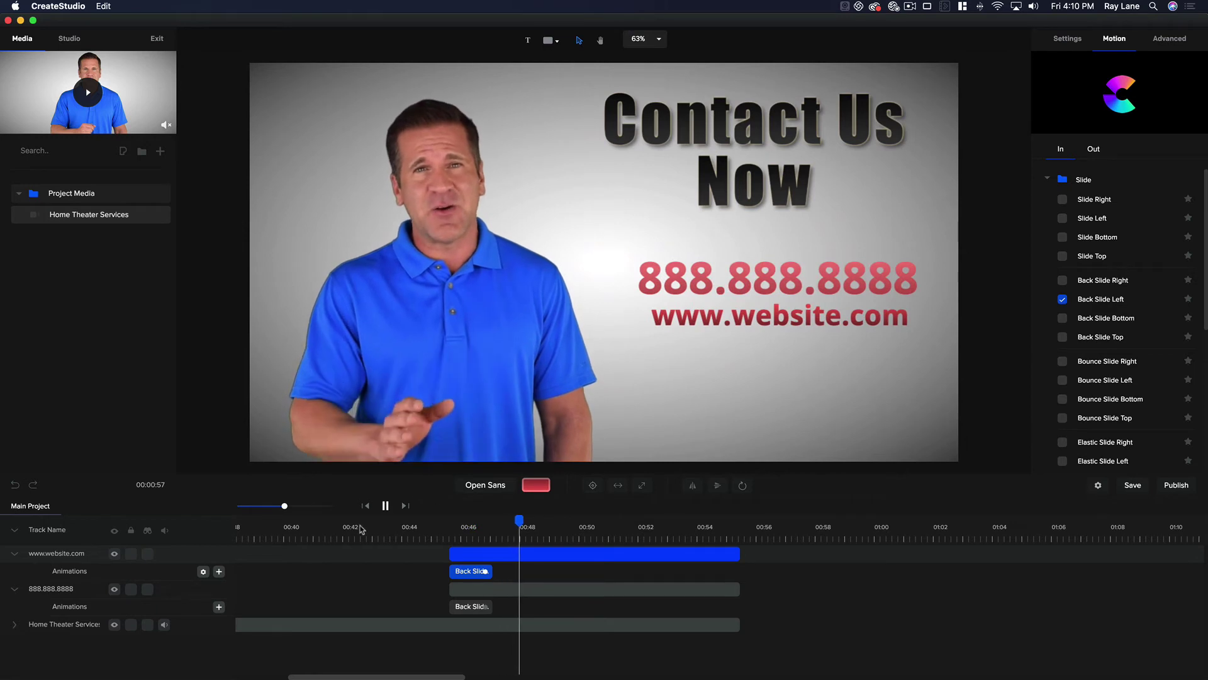
click(386, 506)
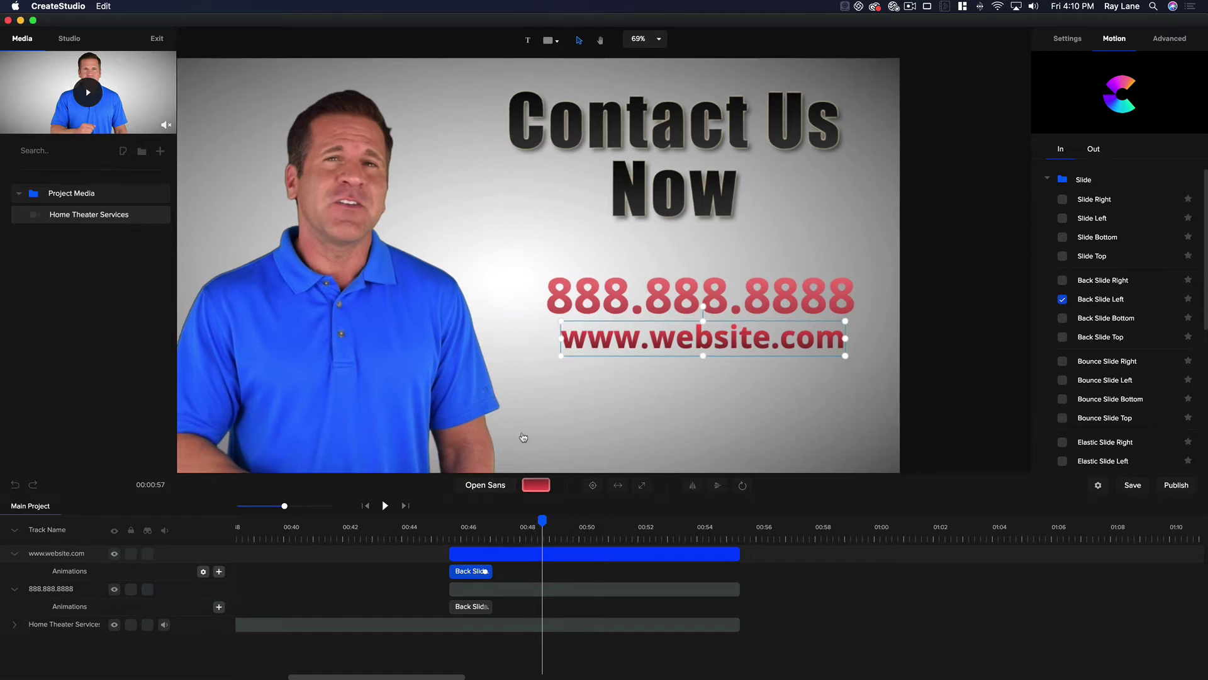
Step: Fit the whole frame inside the canvas area and return the playhead to the start of the timeline
scroll(524, 437, down, 2)
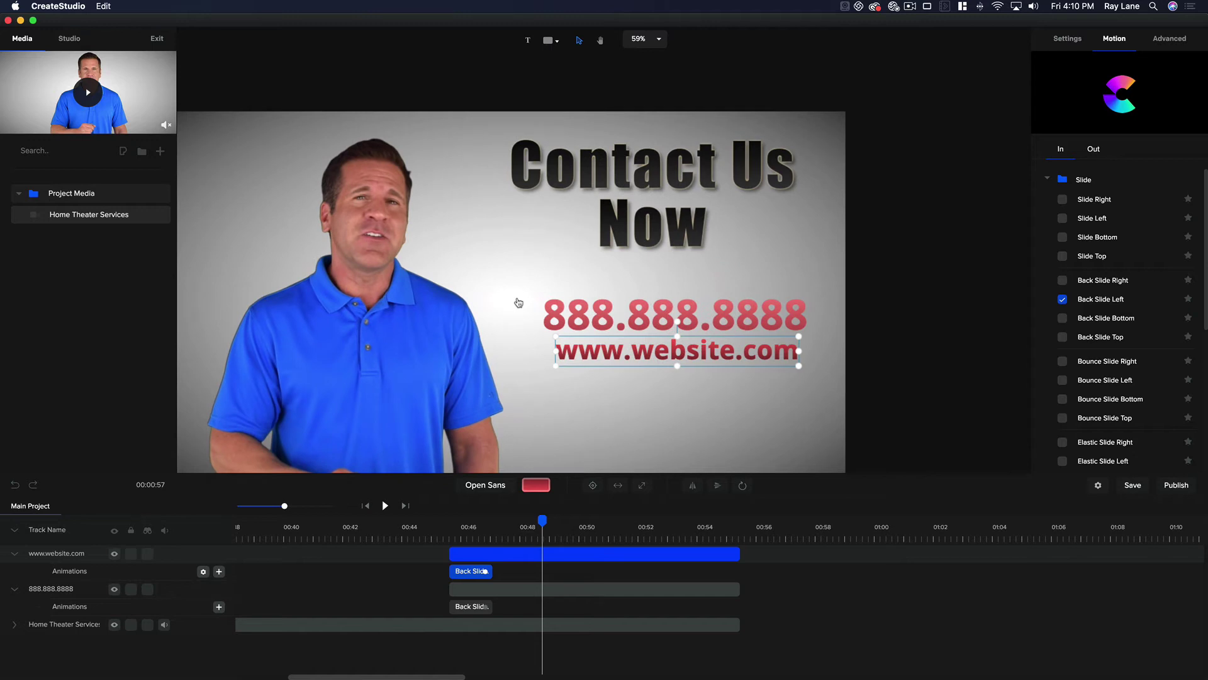
click(600, 40)
drag(561, 210, 612, 173)
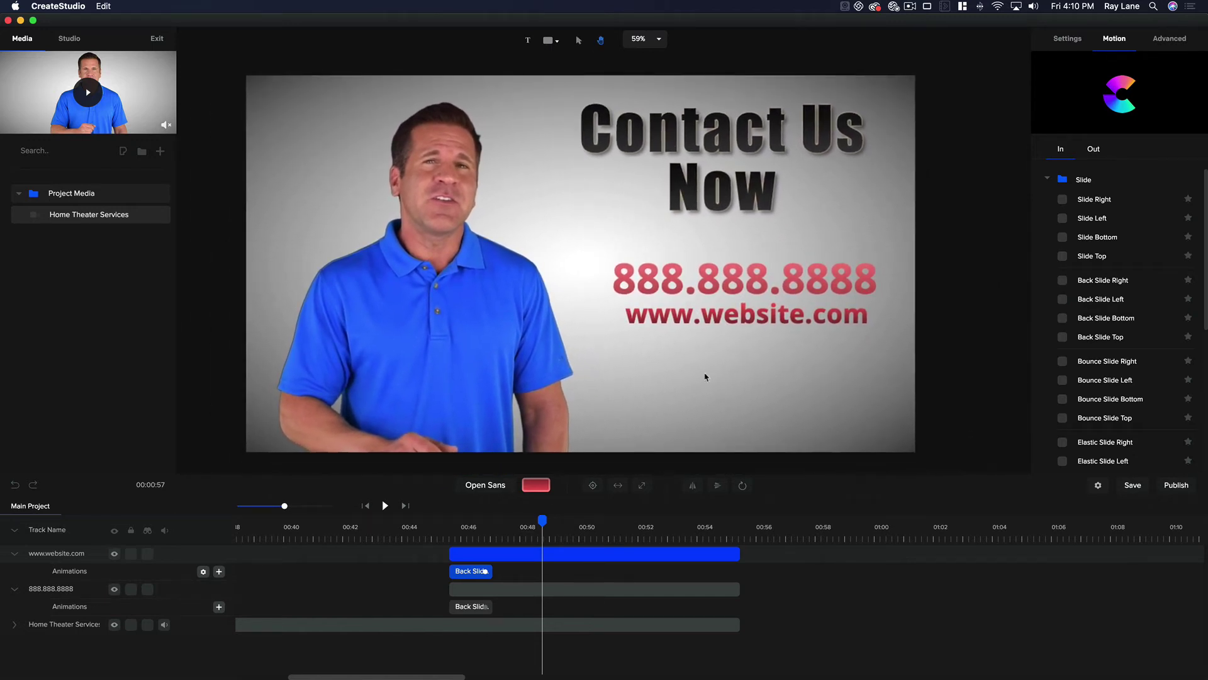
click(468, 557)
scroll(467, 557, left, 10)
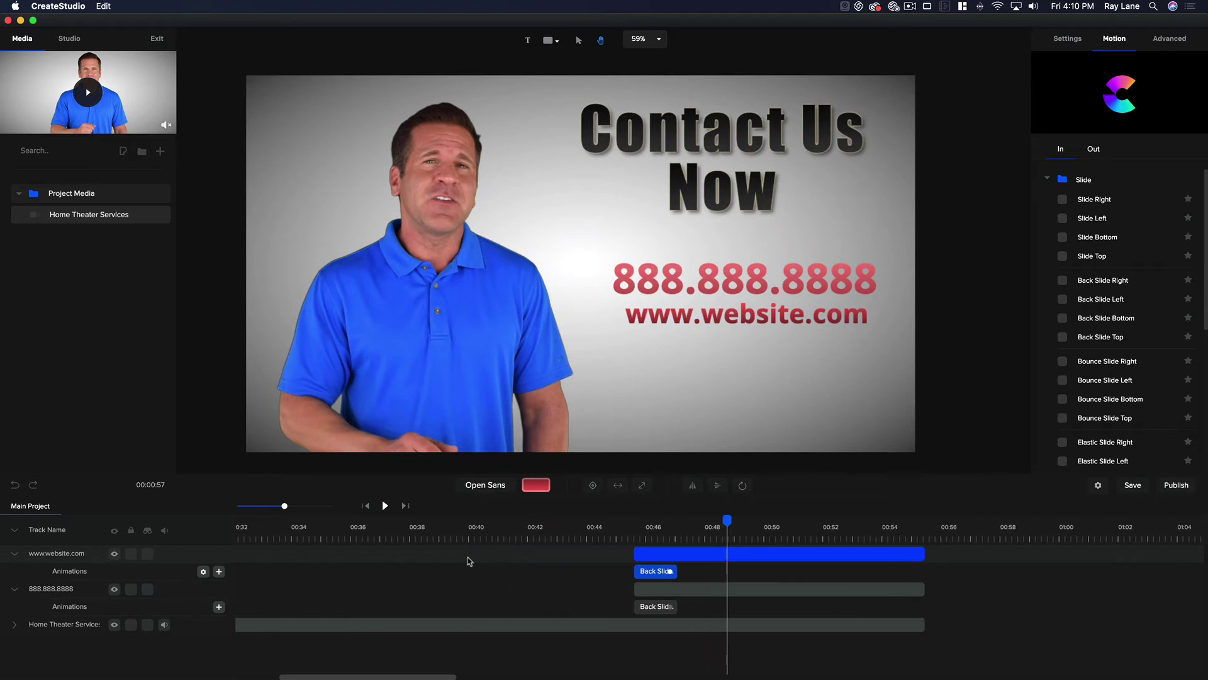
click(568, 536)
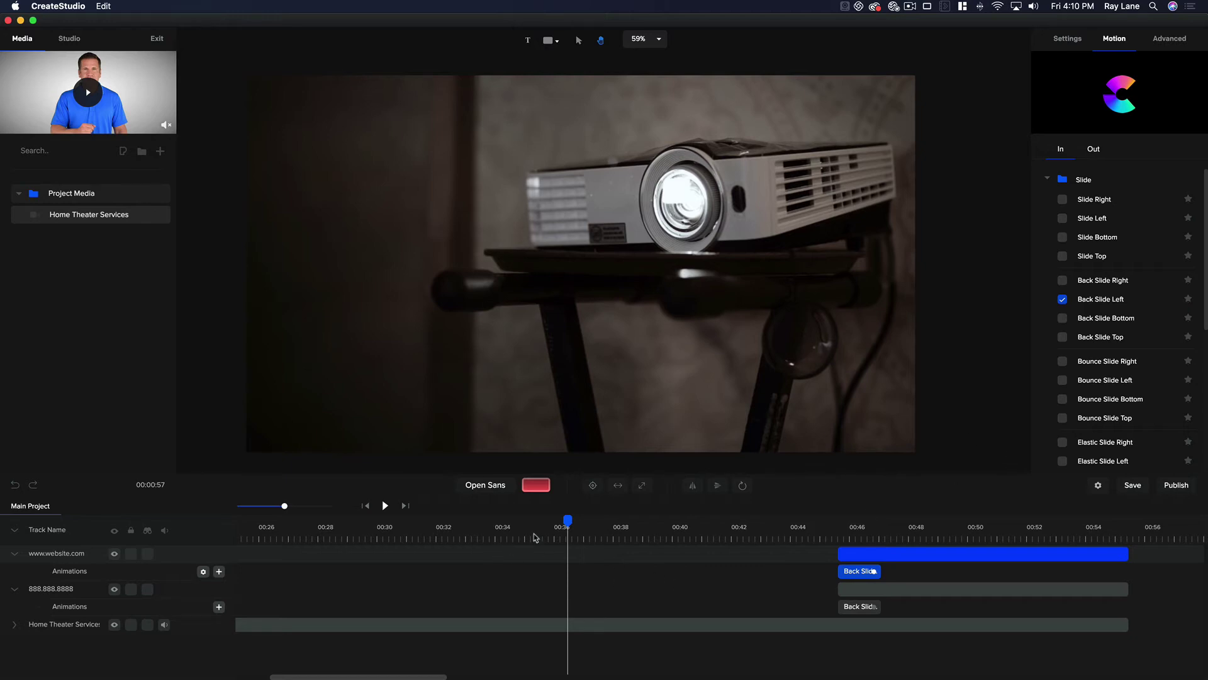
scroll(472, 579, left, 10)
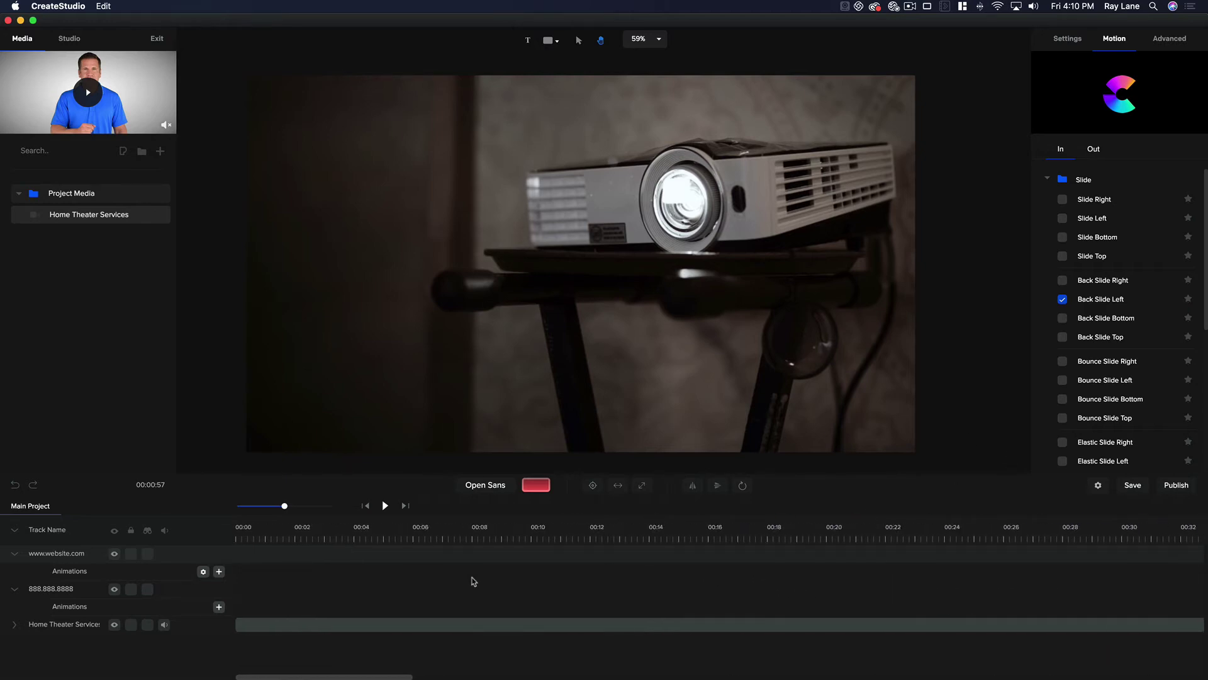
click(337, 529)
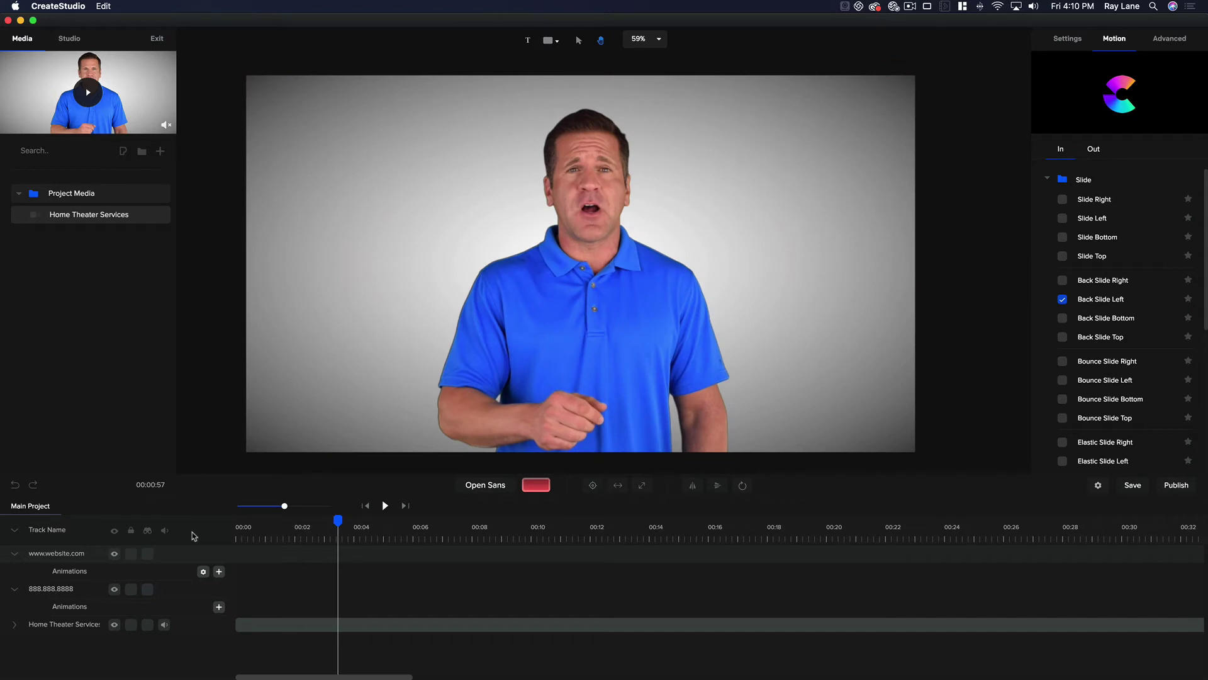
click(246, 528)
click(234, 526)
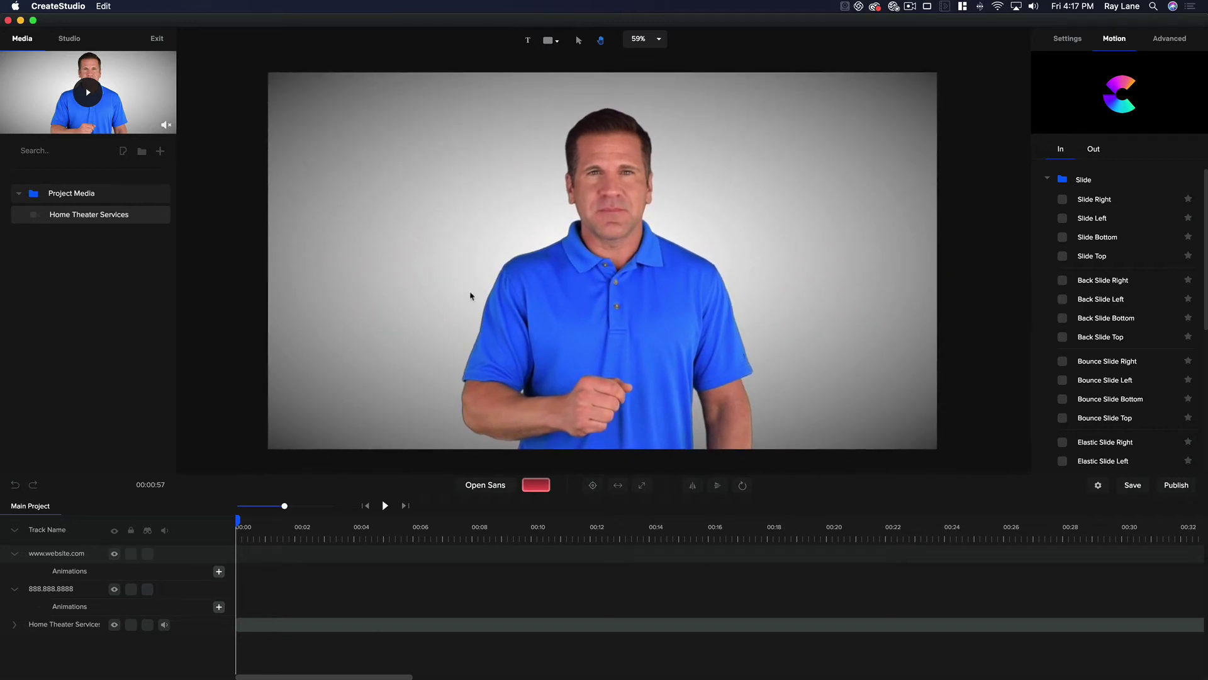
Step: Add a rectangle shape, fit it to the canvas width, and shrink it to a thin bar along the bottom of the frame
click(579, 42)
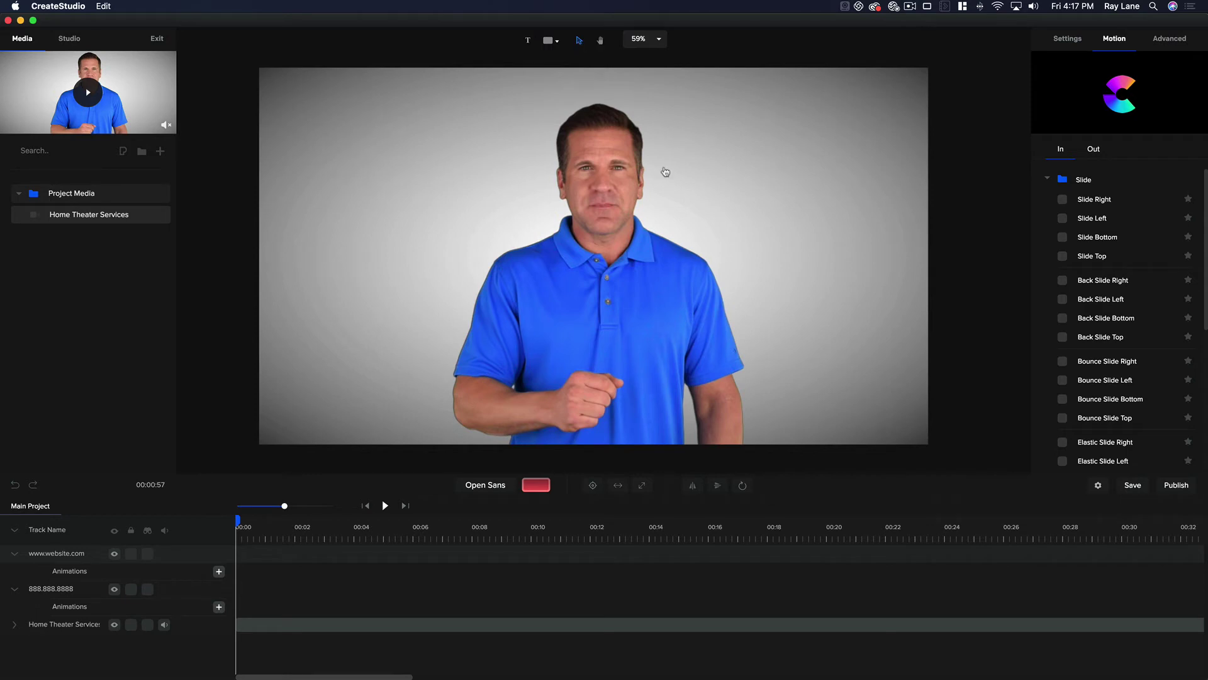
click(551, 42)
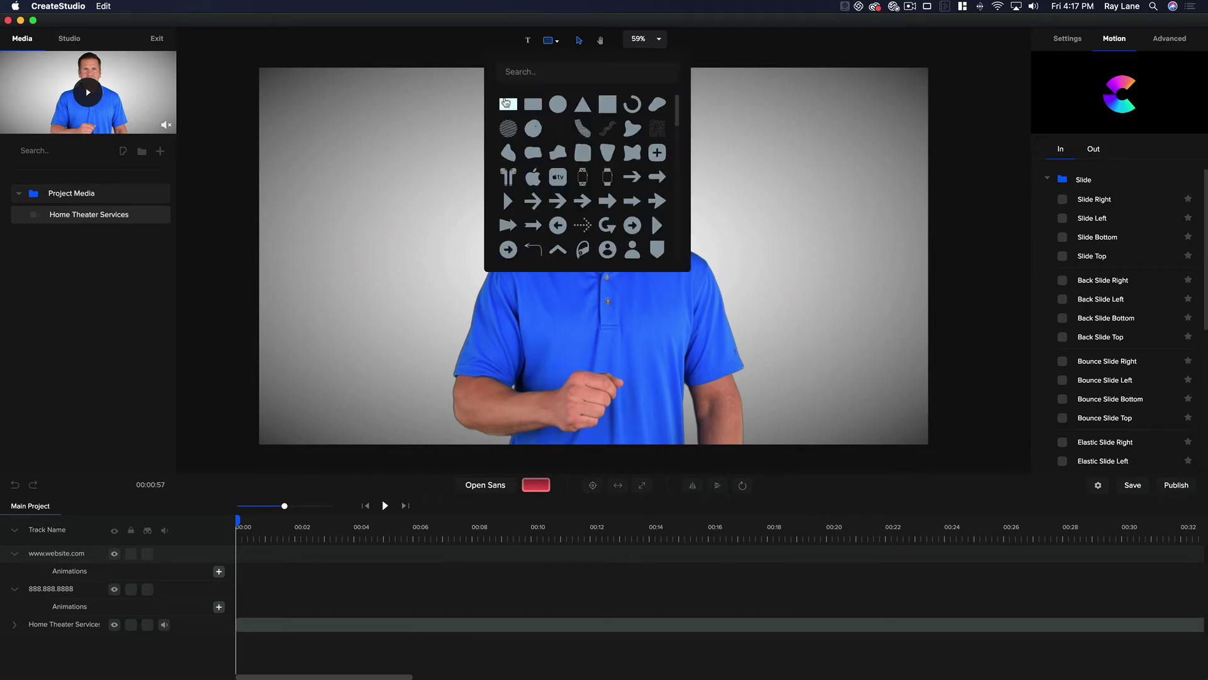
scroll(592, 175, down, 10)
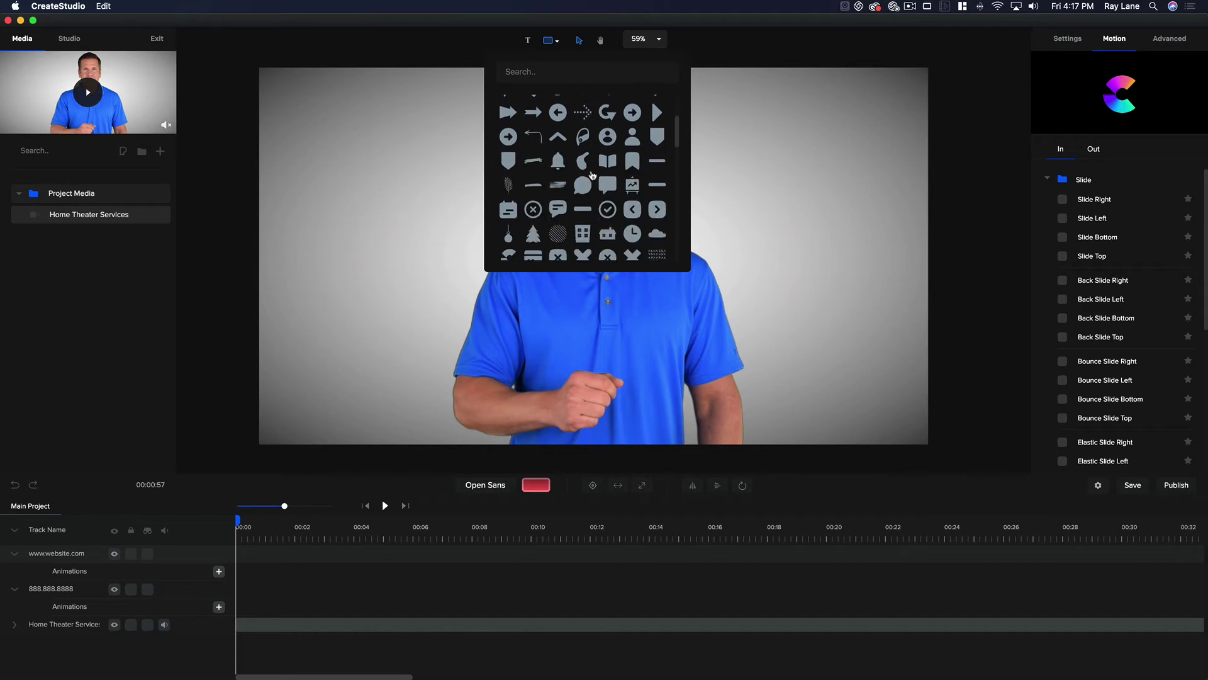
scroll(591, 175, up, 10)
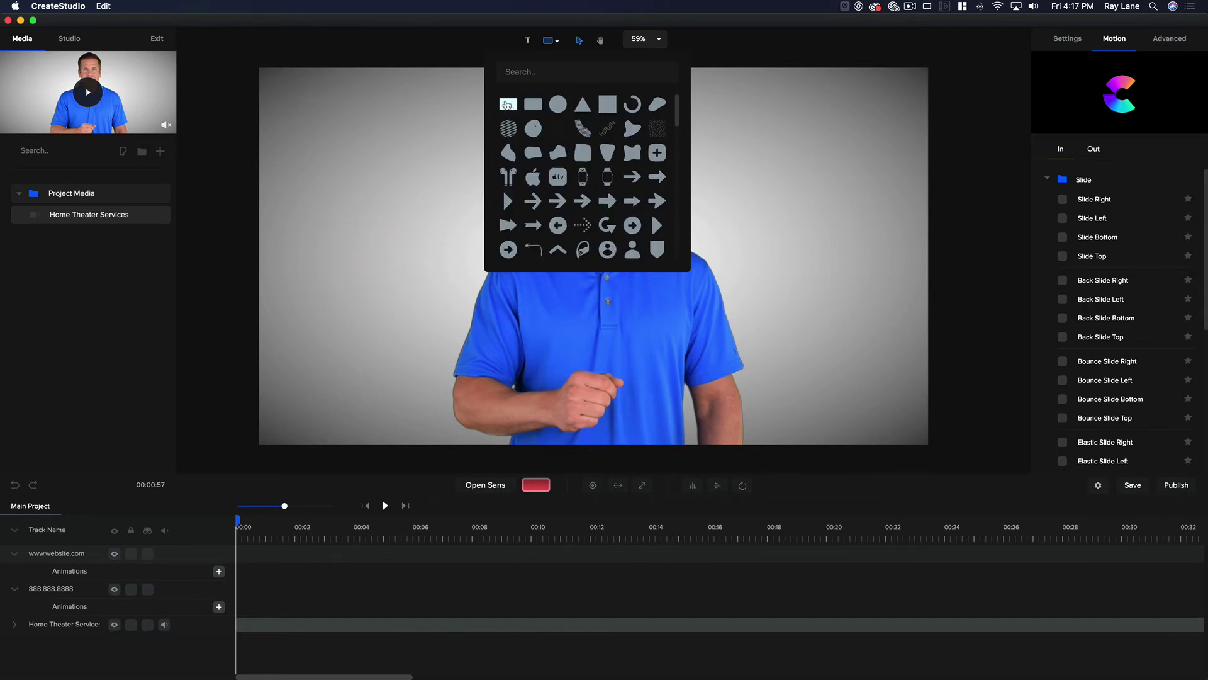
click(507, 105)
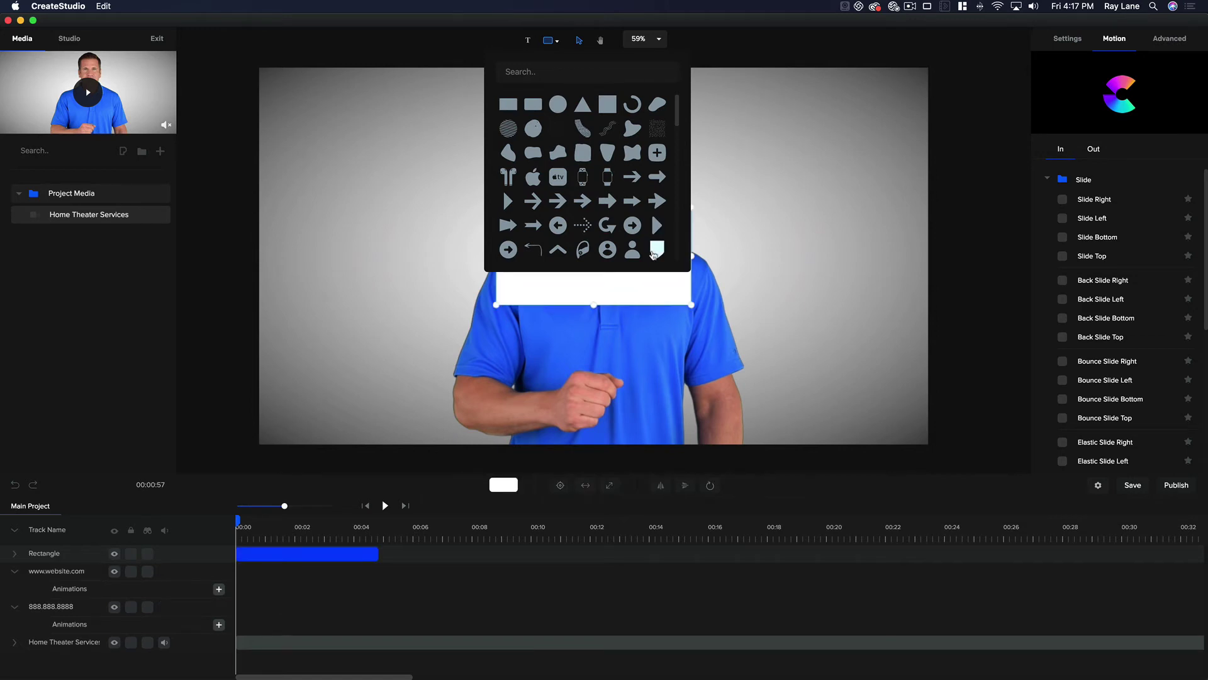
click(675, 290)
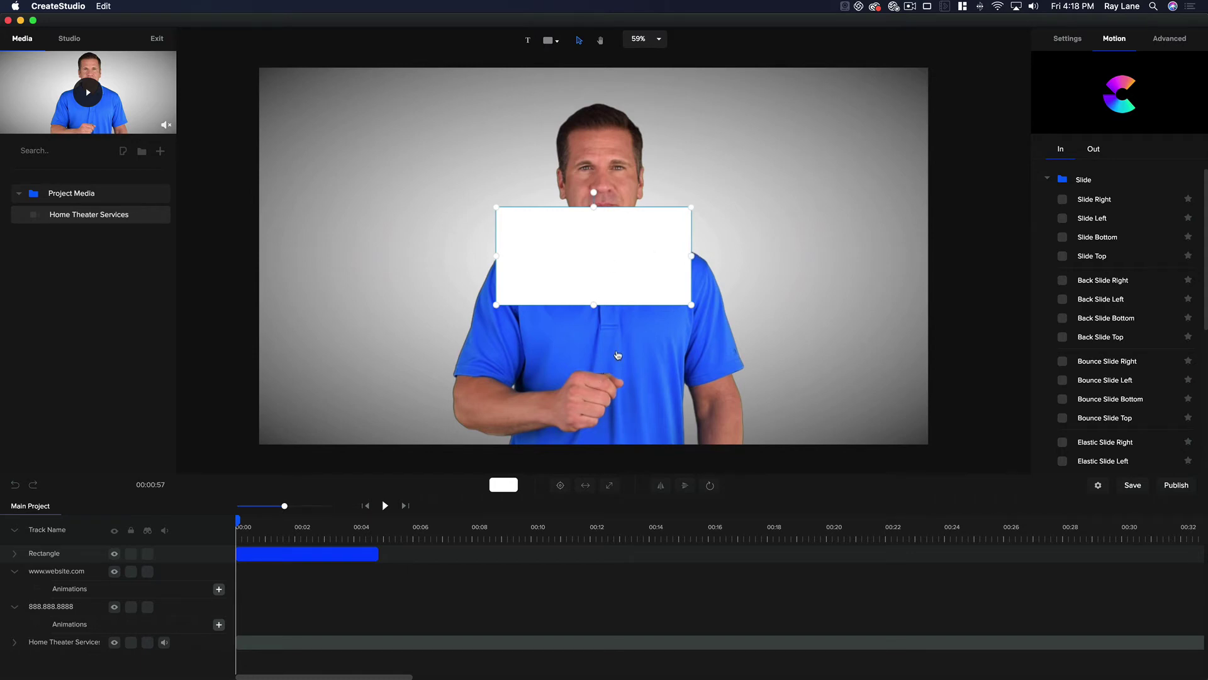
click(585, 486)
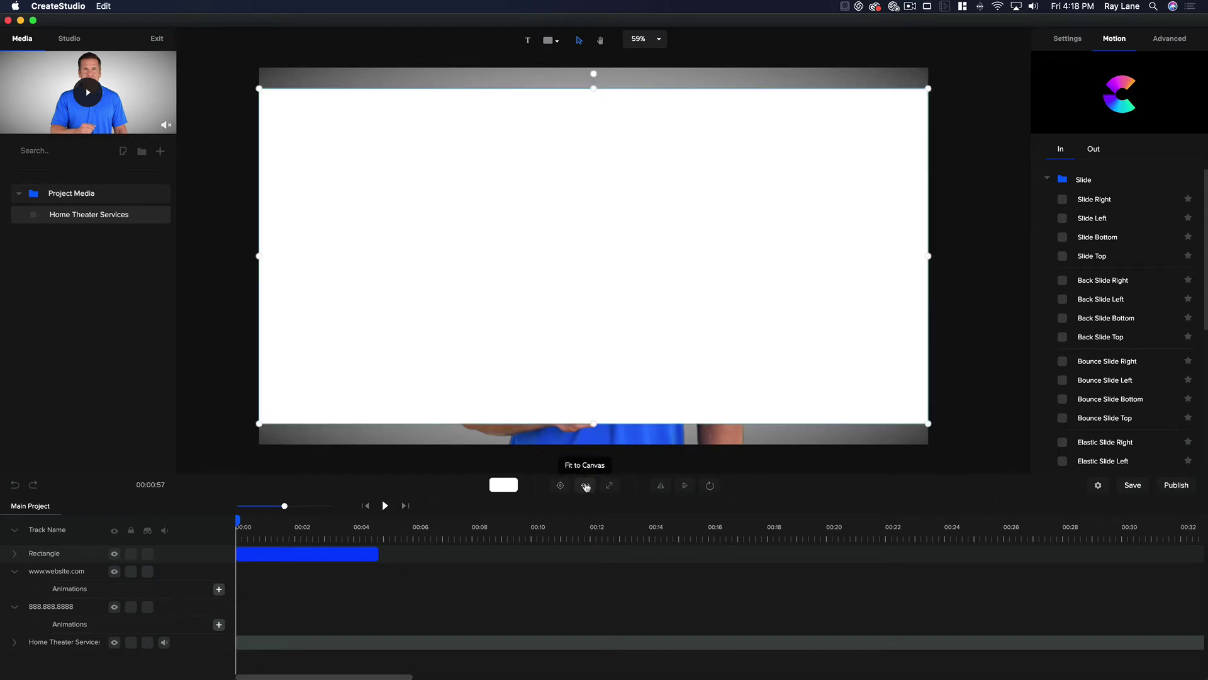
drag(595, 90, 658, 428)
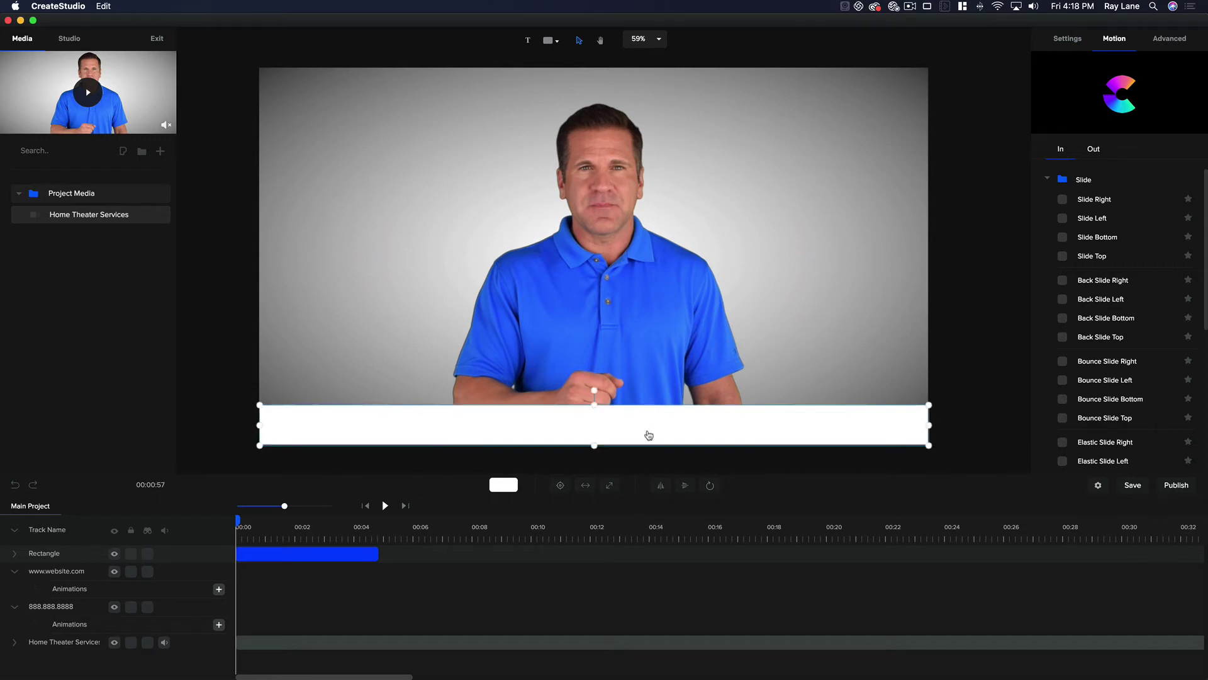
Step: Fill the bar with a linear gradient from black #000000 to semi-transparent grey #969696A1
click(511, 486)
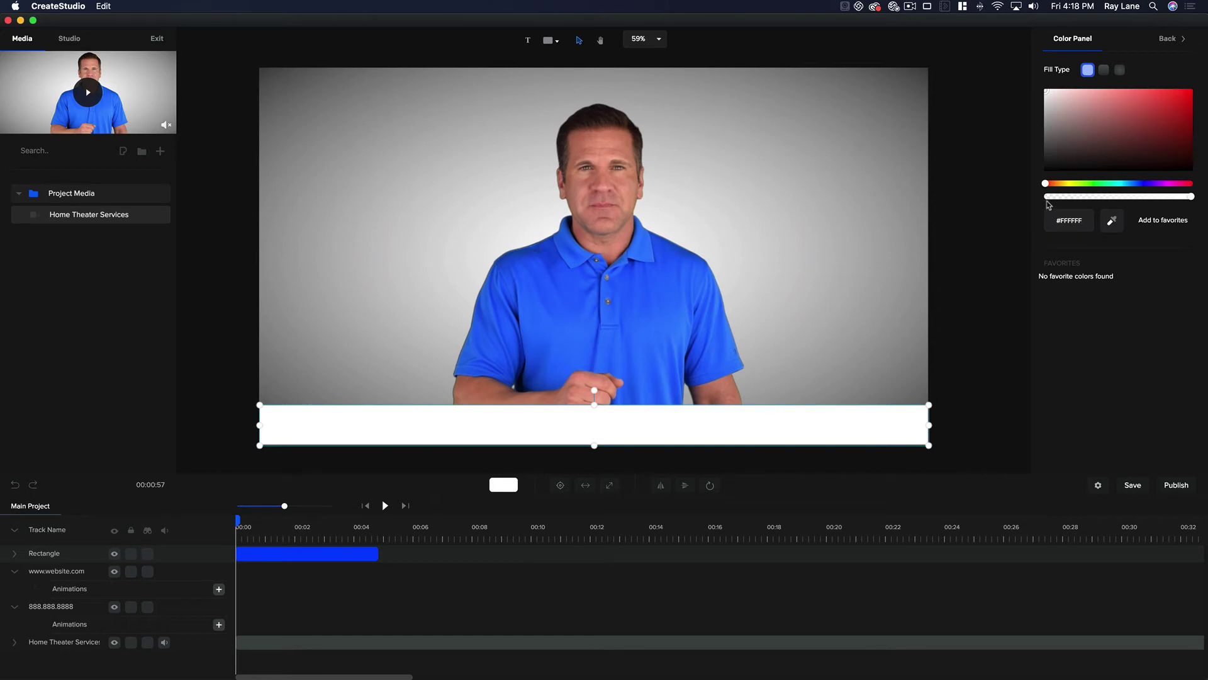
drag(1125, 110, 1175, 180)
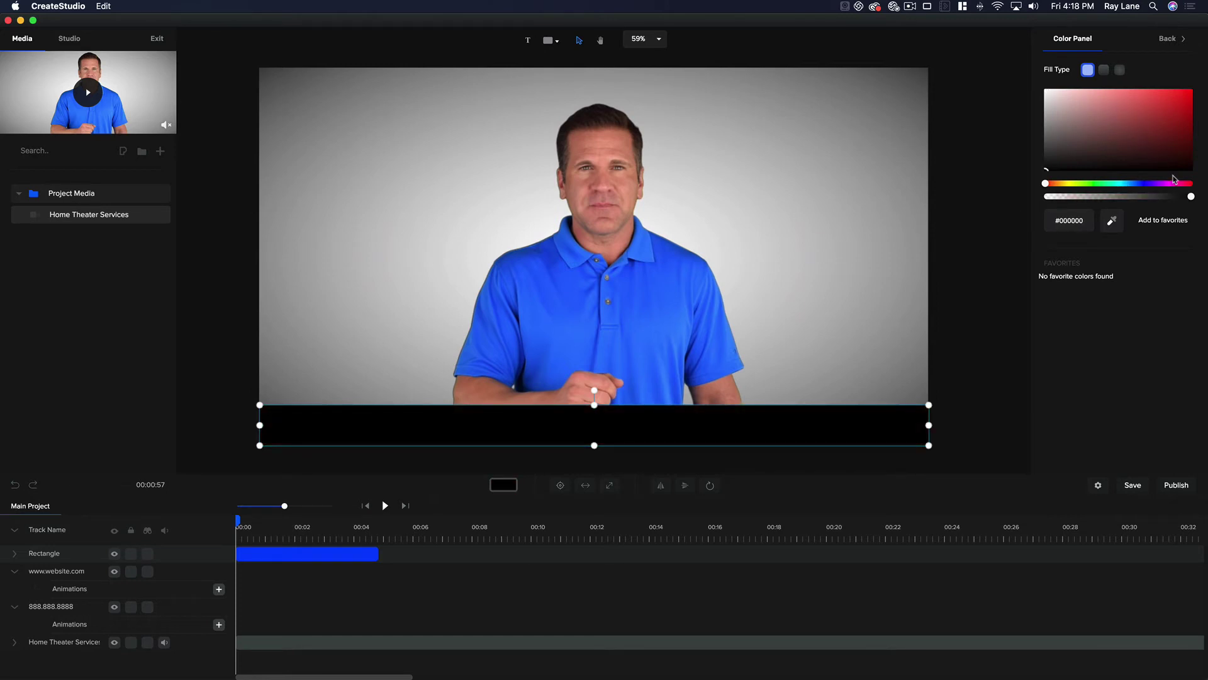
click(1104, 69)
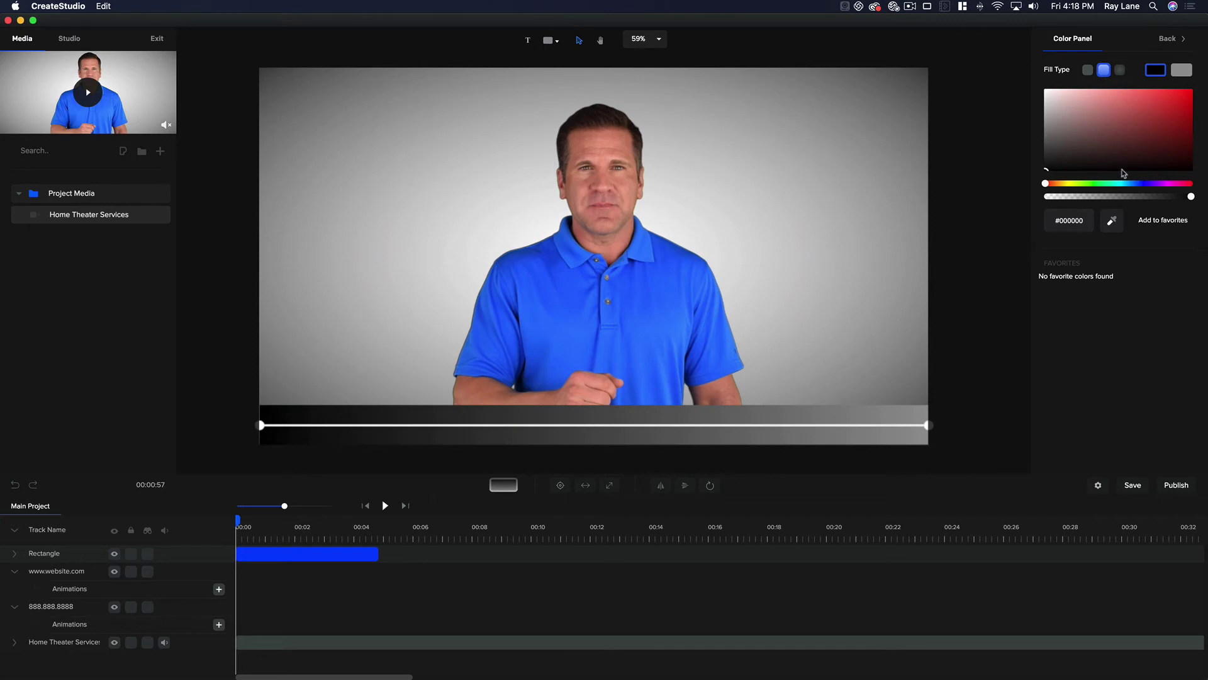
click(1182, 70)
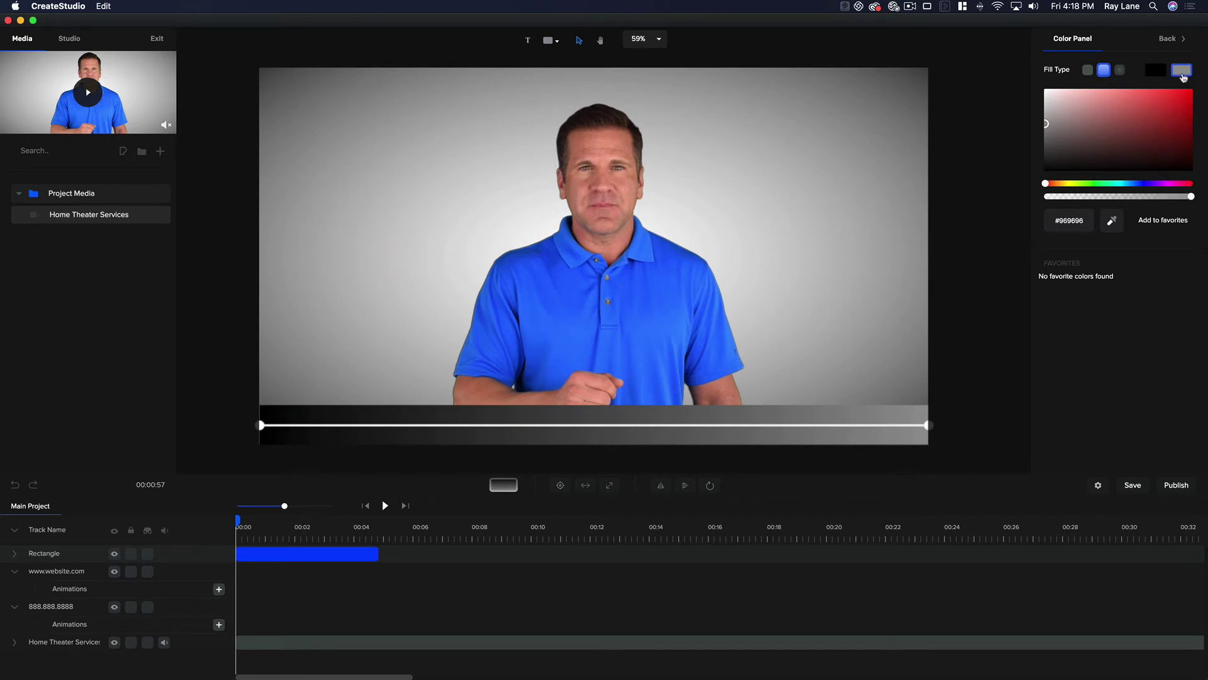
drag(1192, 199, 1140, 200)
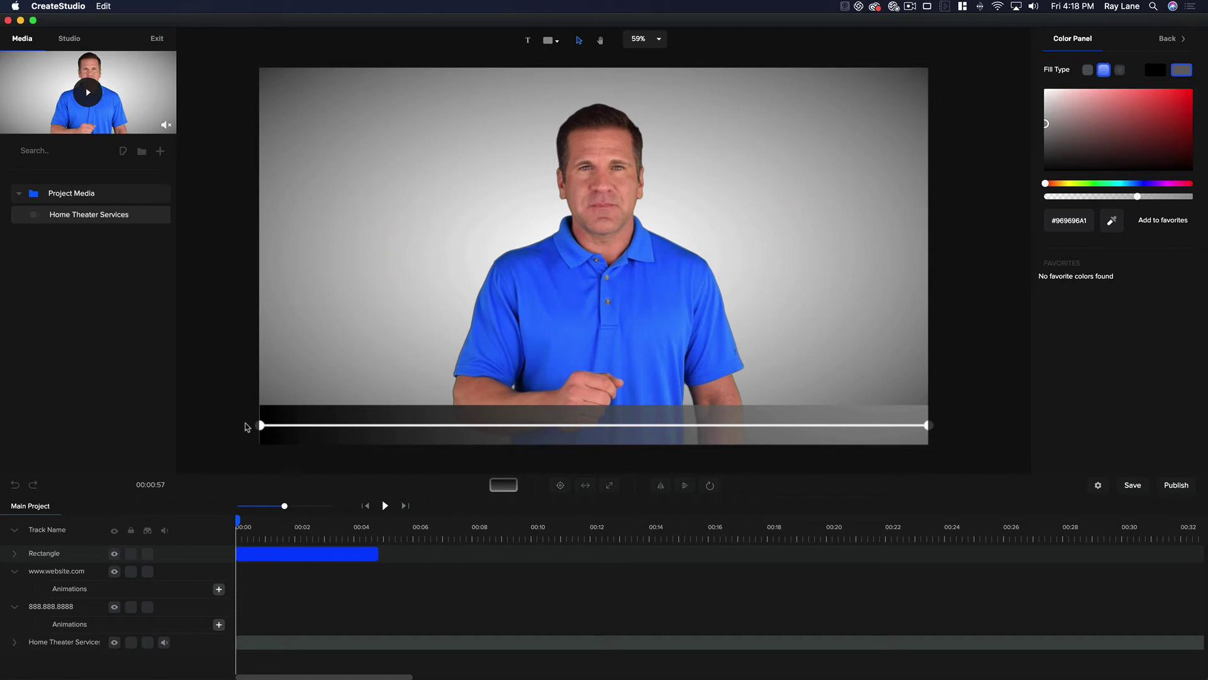
Step: Run the bar's gradient vertically, with black starting at its upper edge and the translucent grey ending just below its lower edge
click(264, 428)
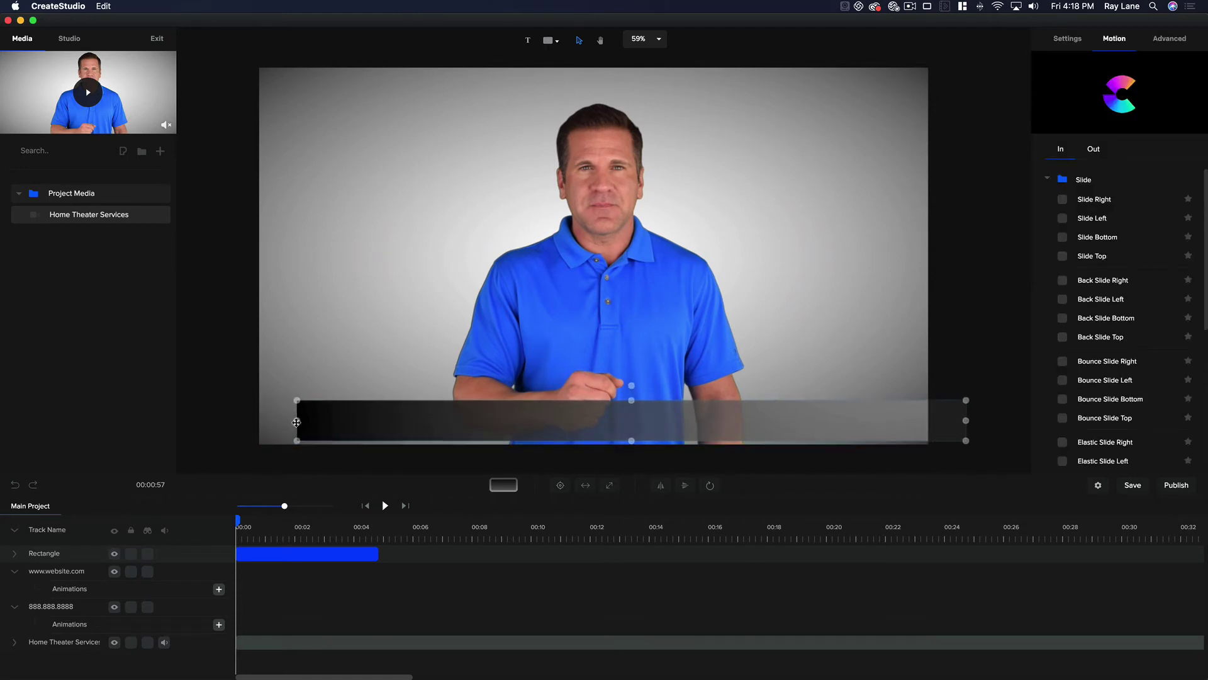
drag(265, 425, 261, 425)
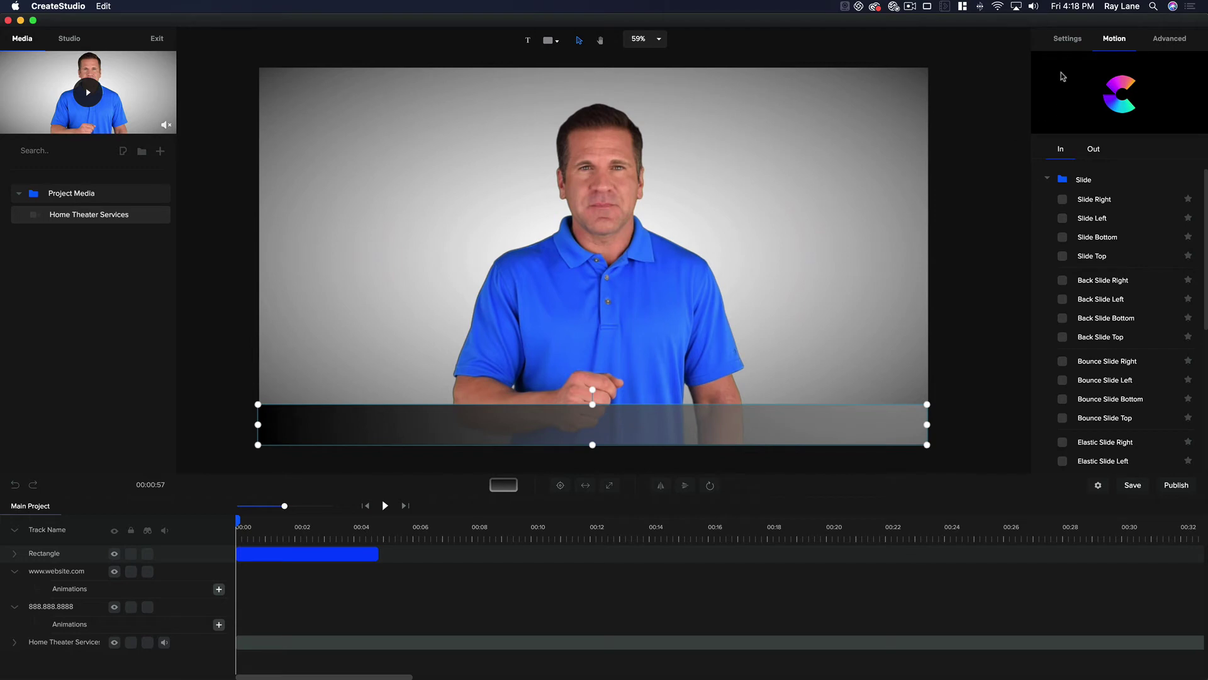
click(1070, 42)
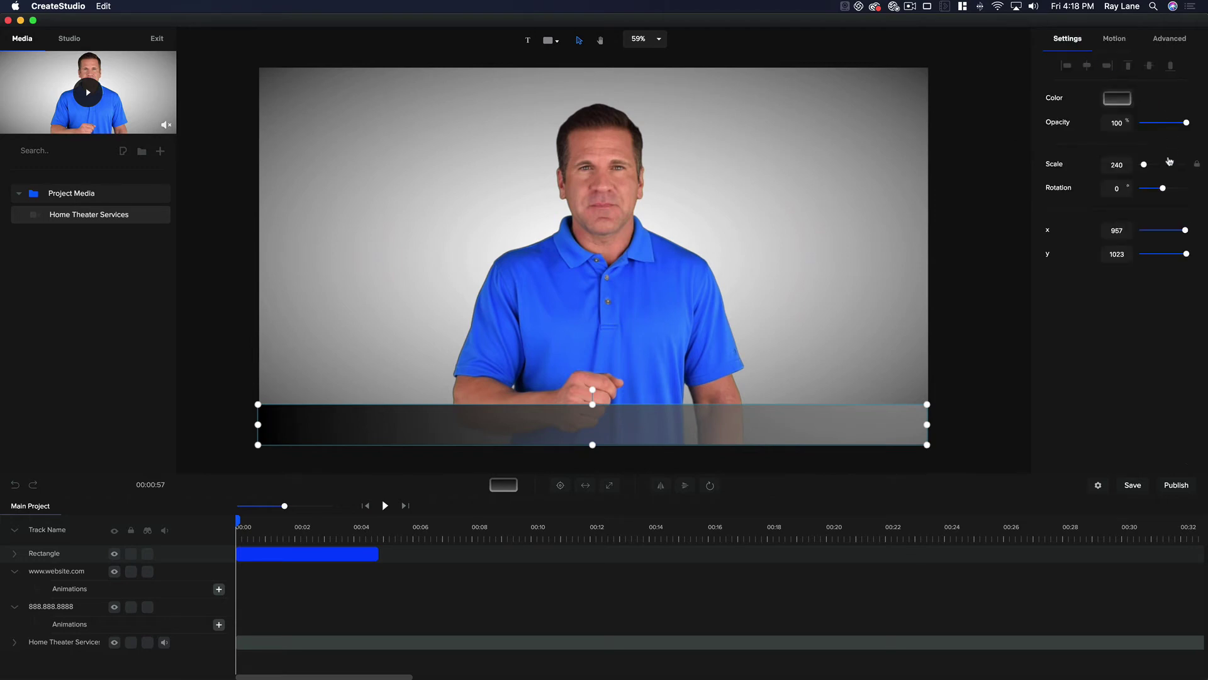
click(1122, 102)
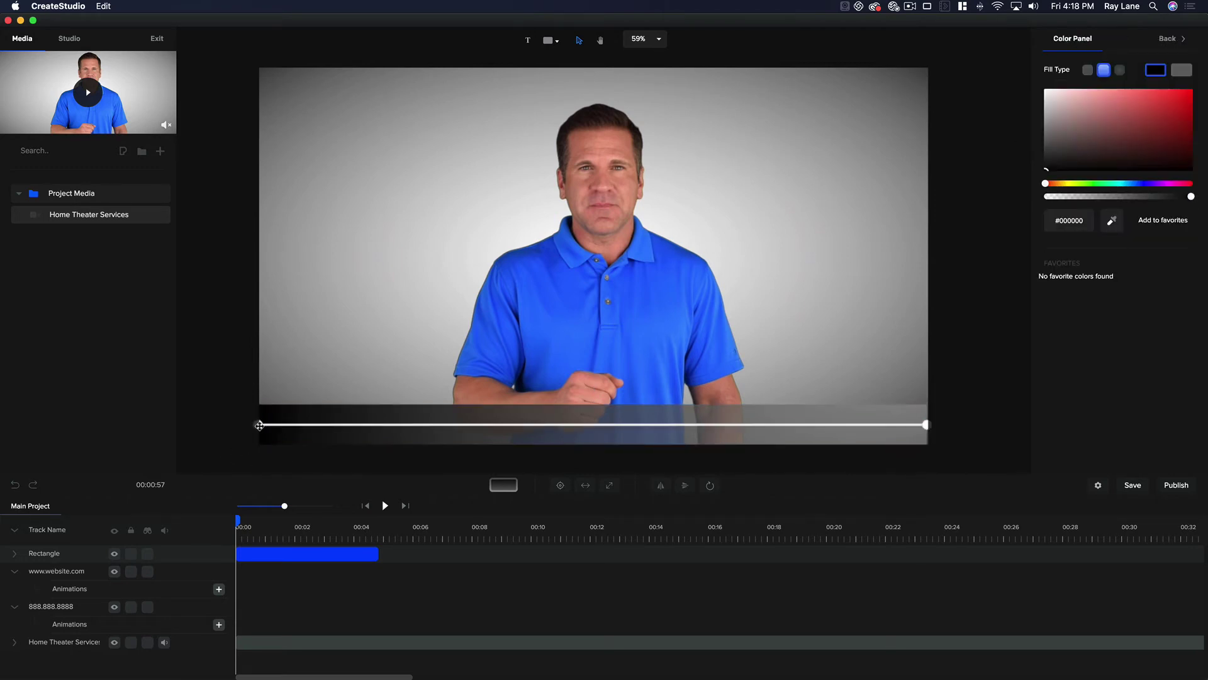
drag(260, 425, 569, 405)
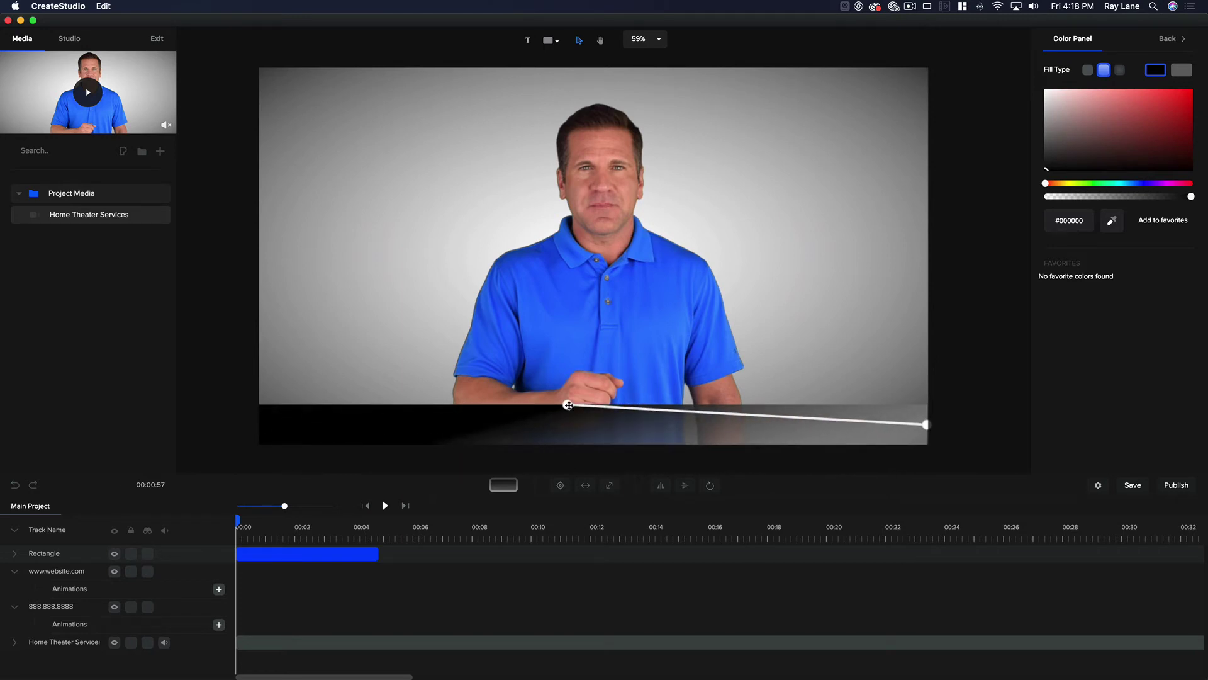
drag(925, 425, 566, 464)
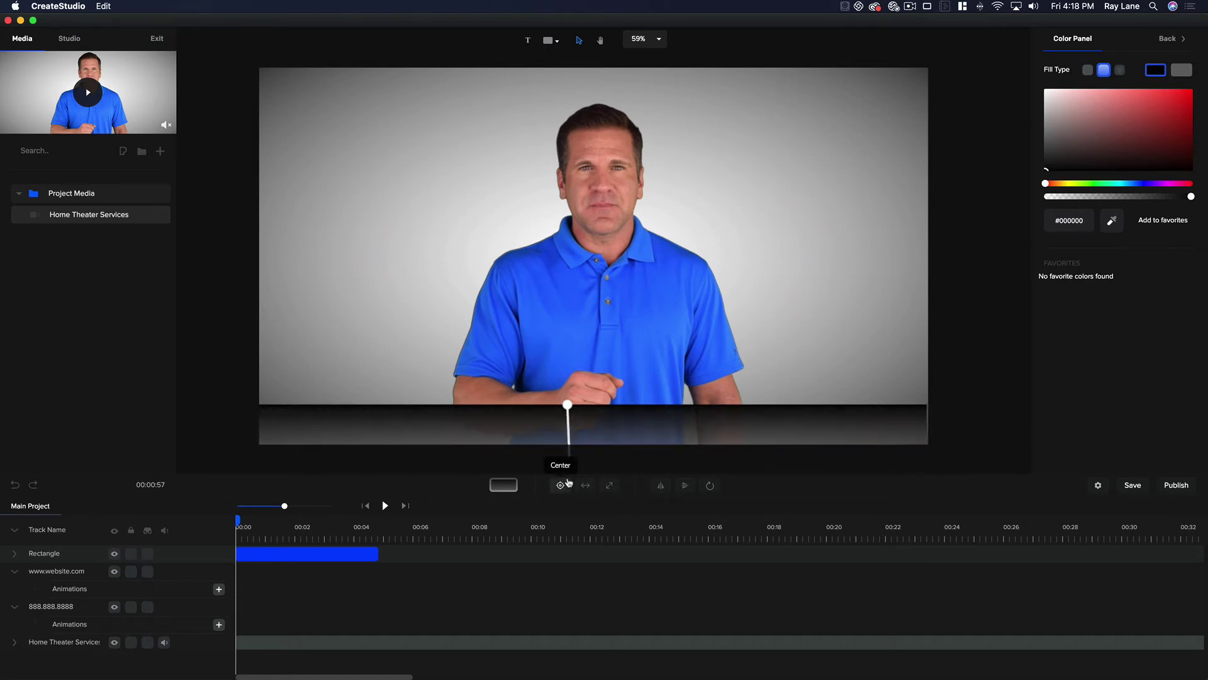
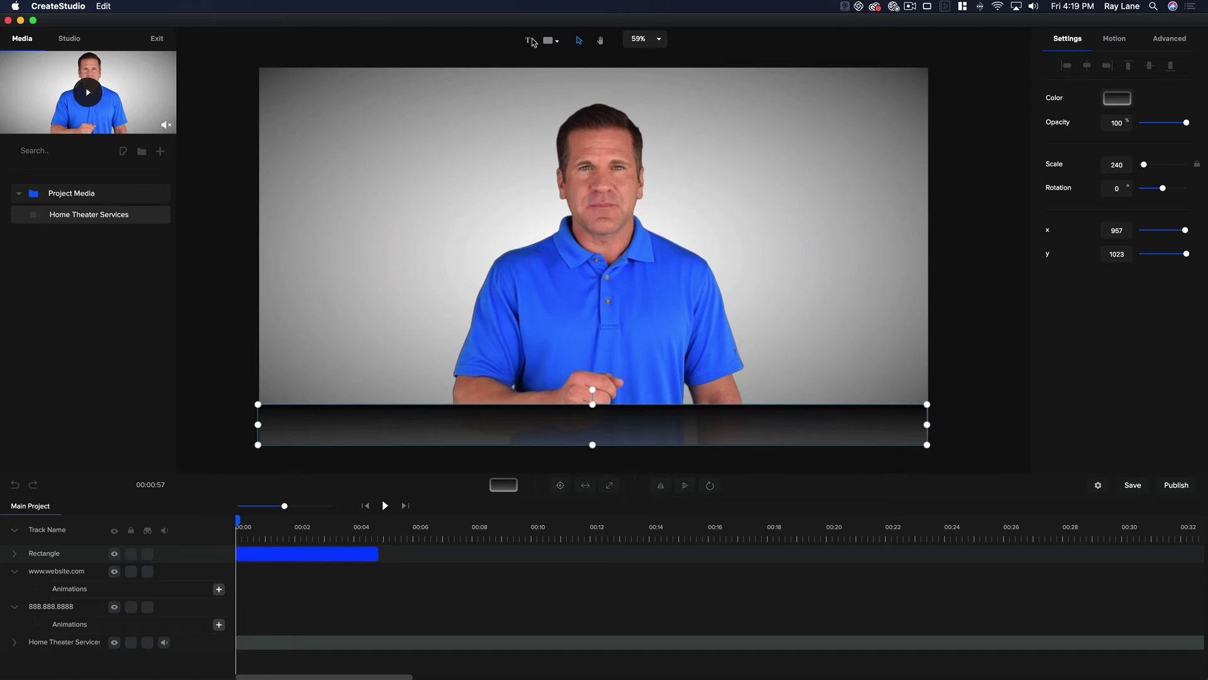
Step: Add a text element on the dark bar at about x 533, y 1026, and set its font size to 56%
click(529, 40)
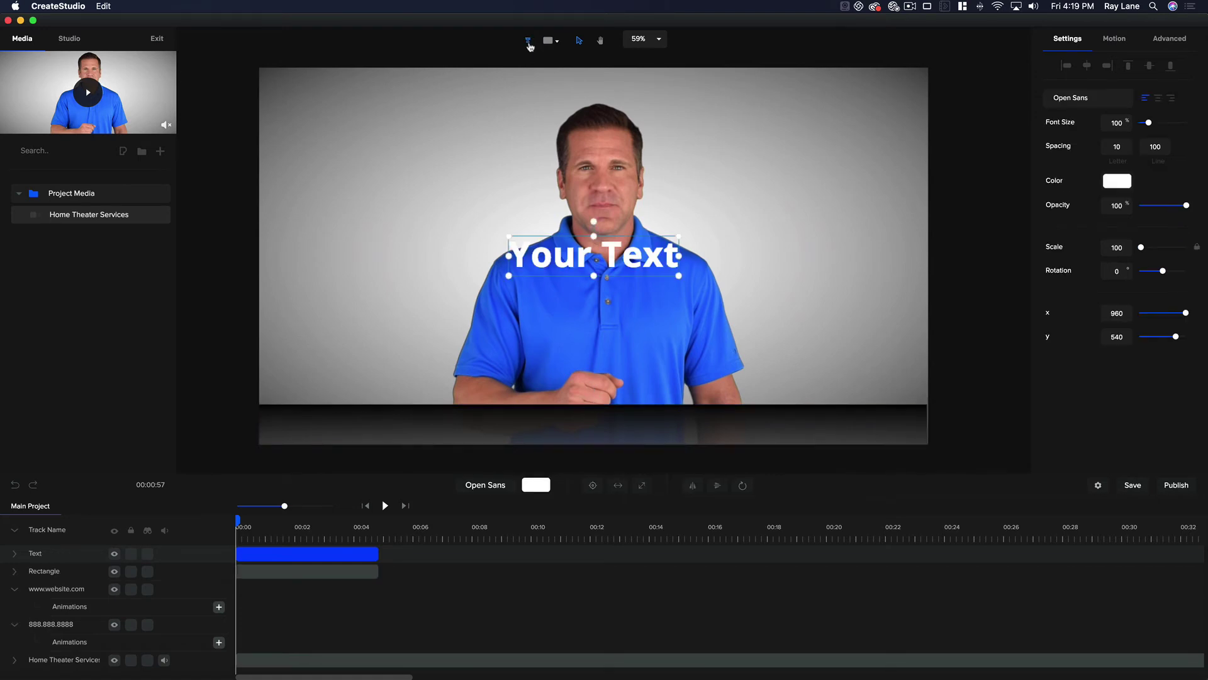
drag(620, 257, 472, 413)
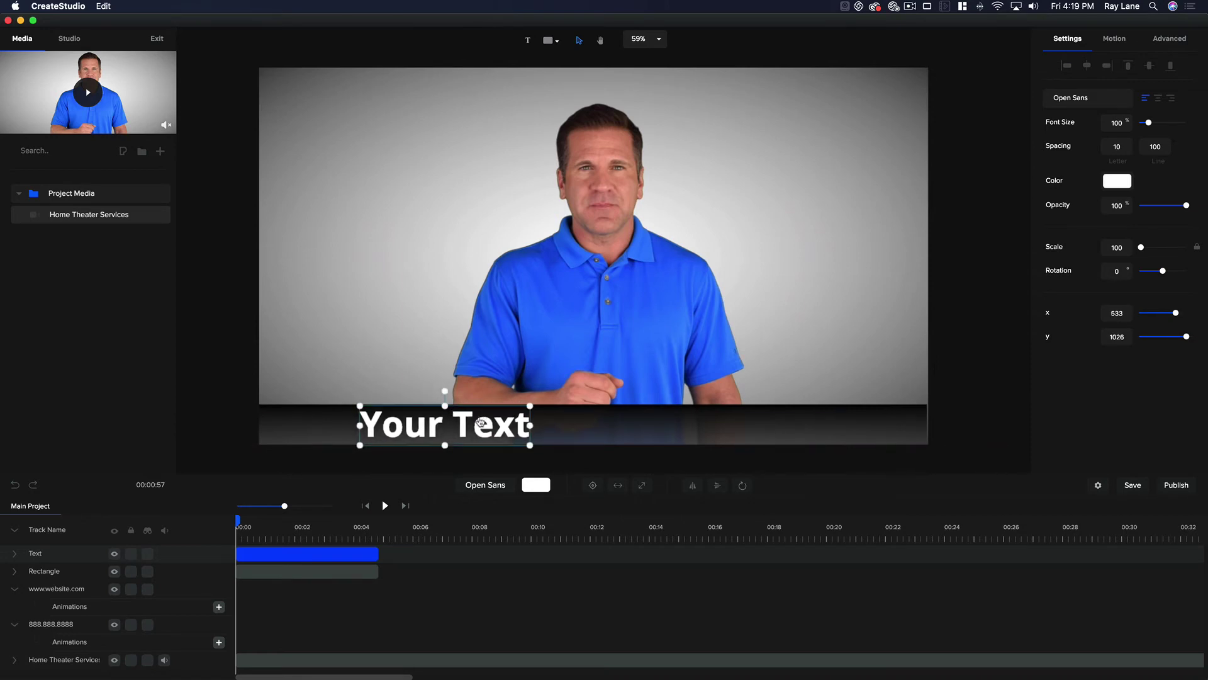
double_click(472, 417)
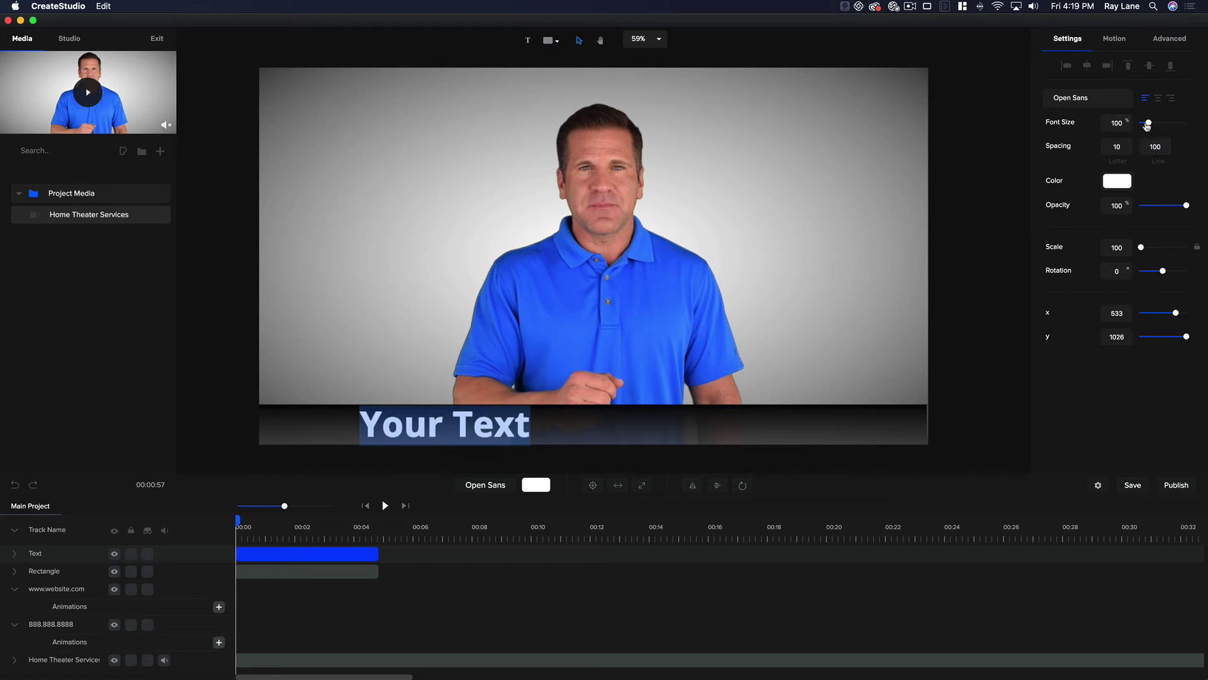
drag(1149, 122, 1147, 124)
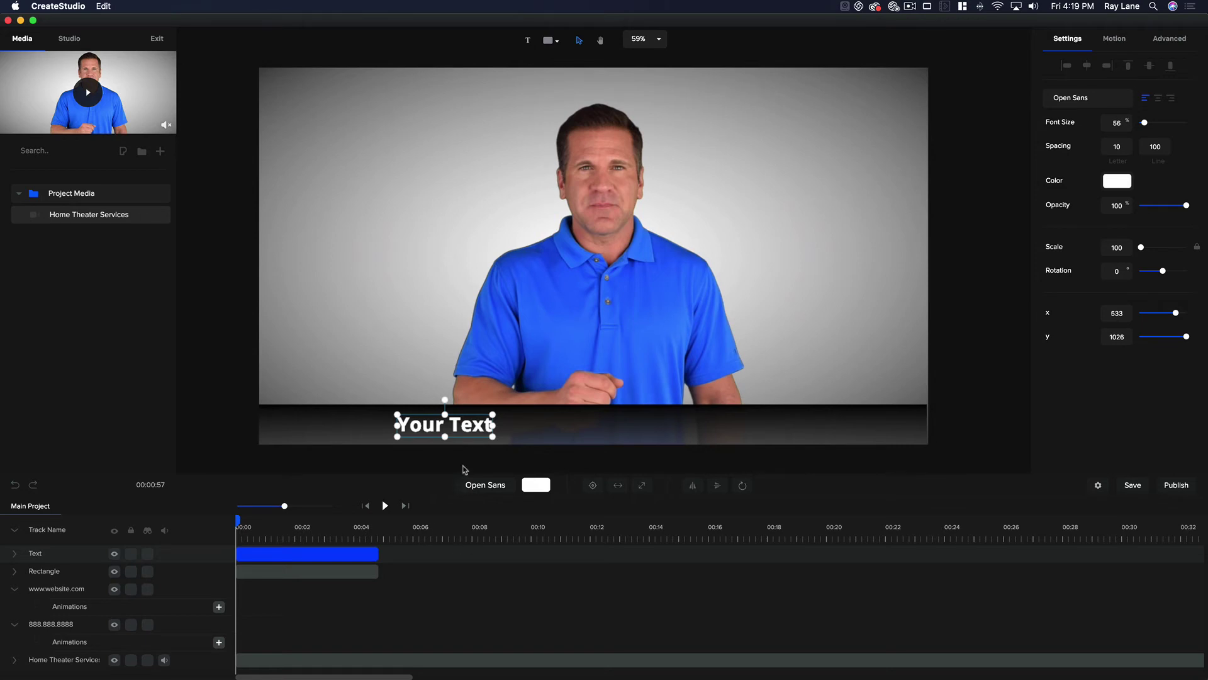
double_click(483, 429)
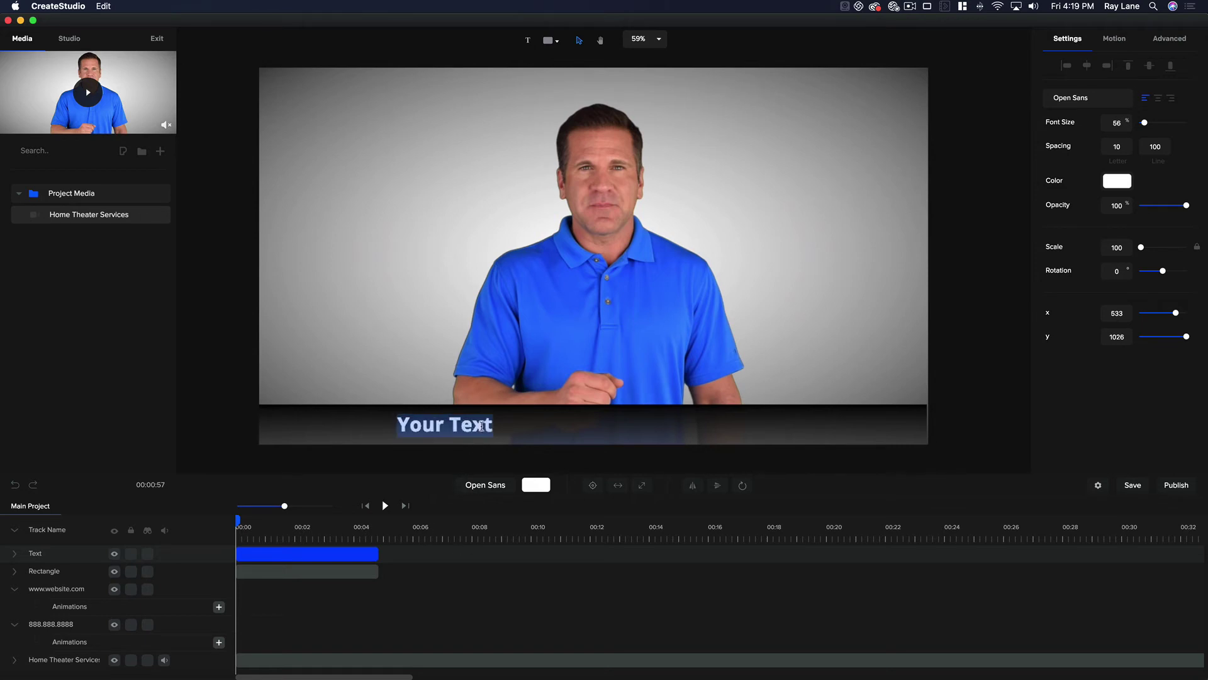
text(888.88)
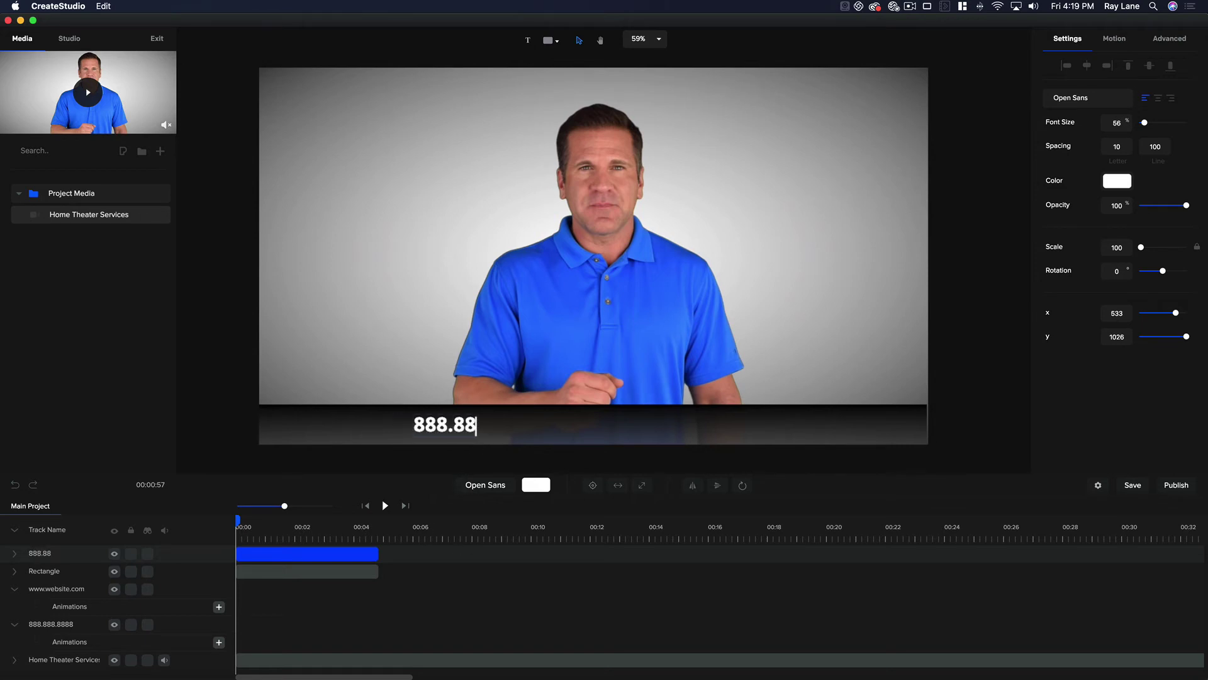
text(8.8888)
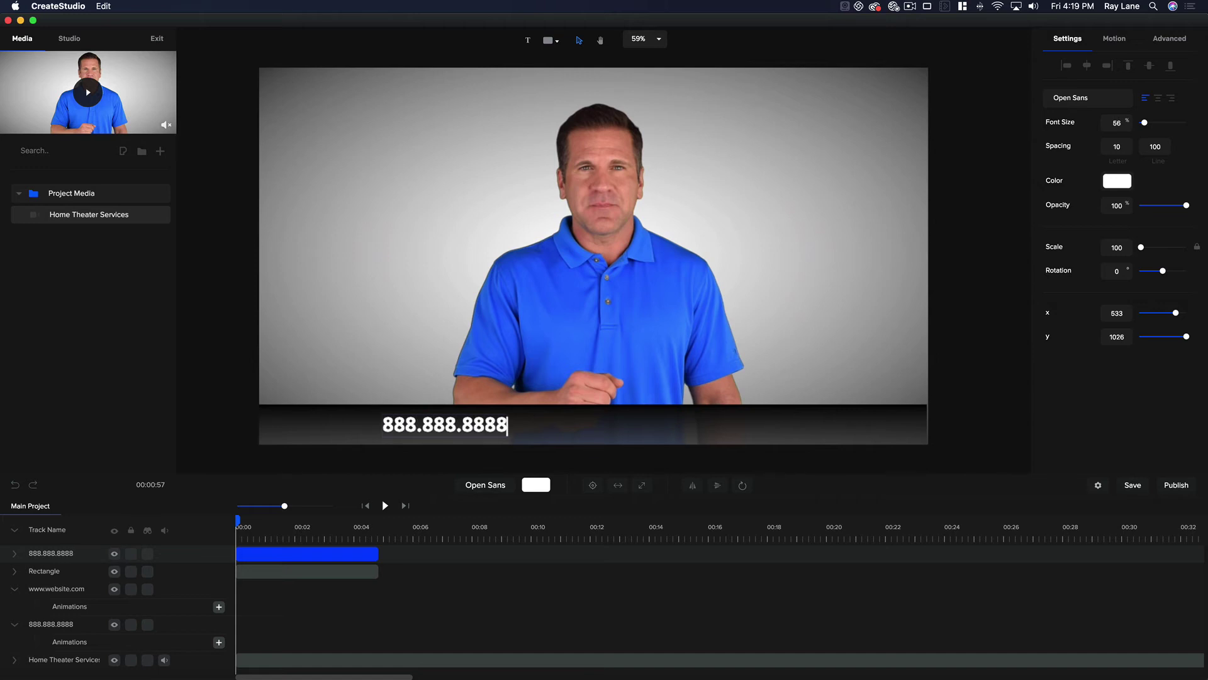
key(Escape)
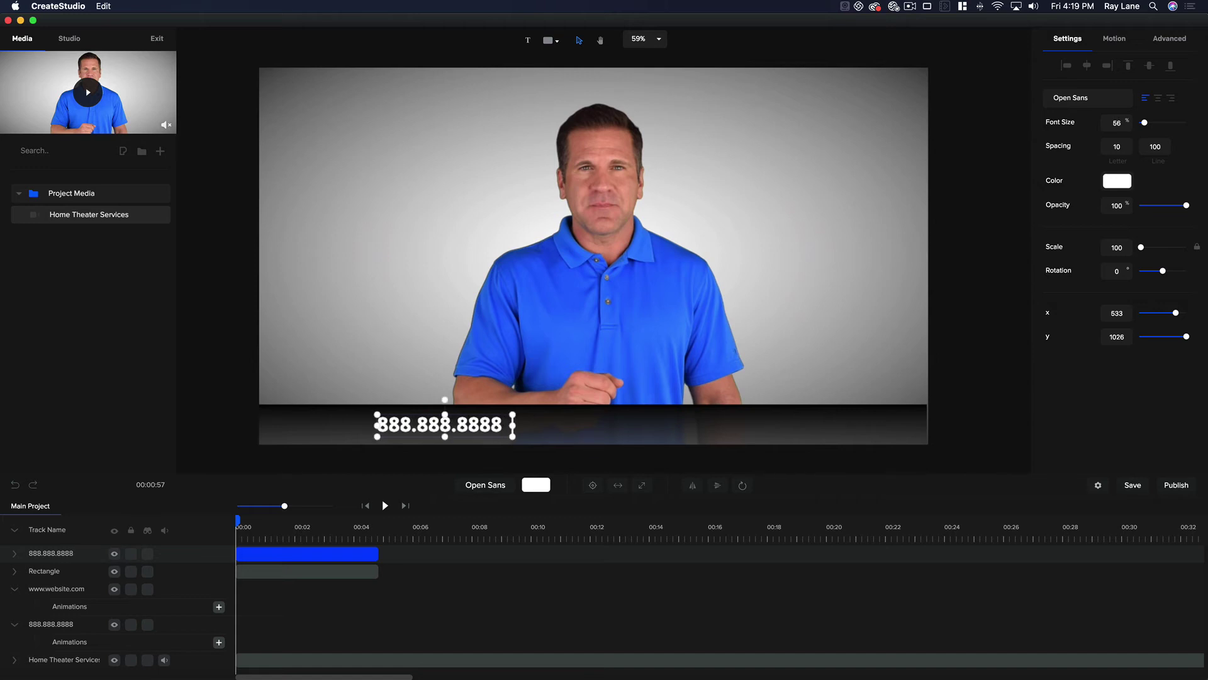
text(-)
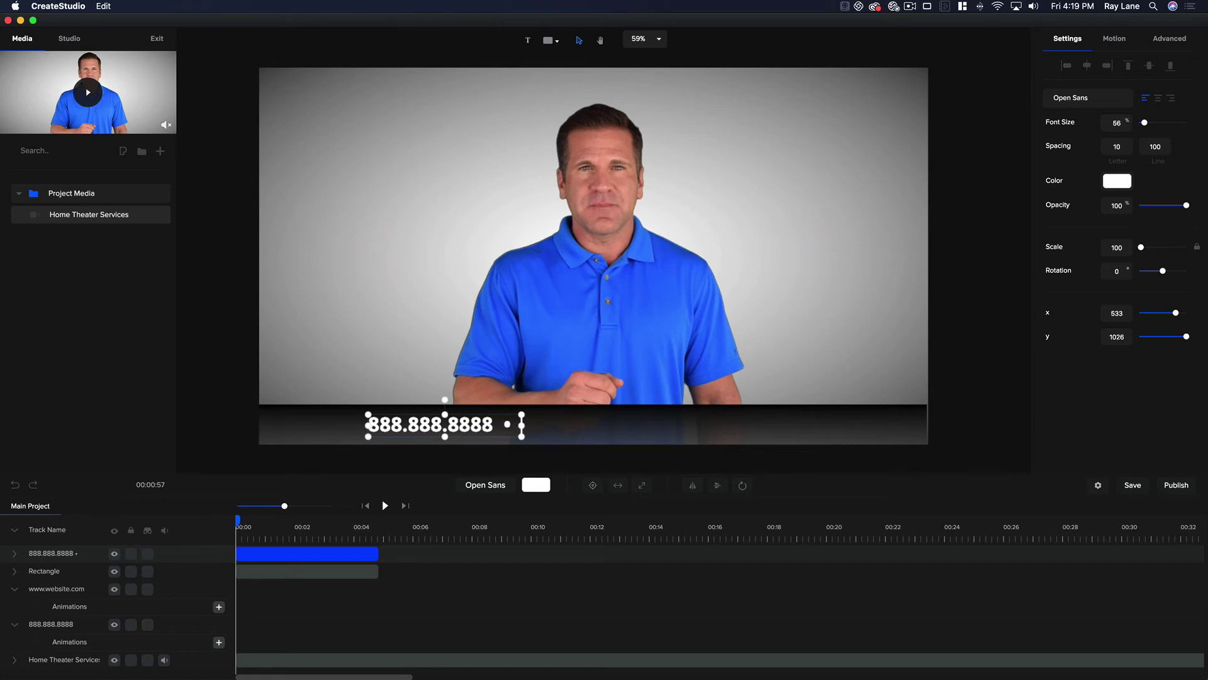
text( ww)
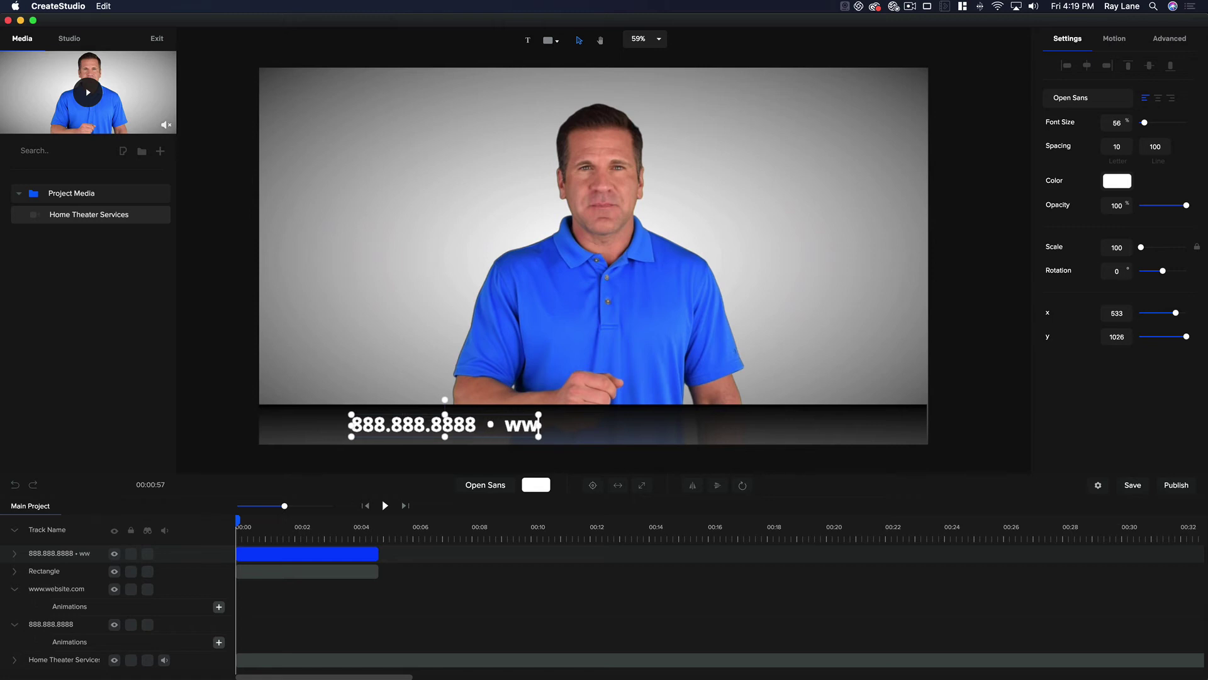
text(w.web)
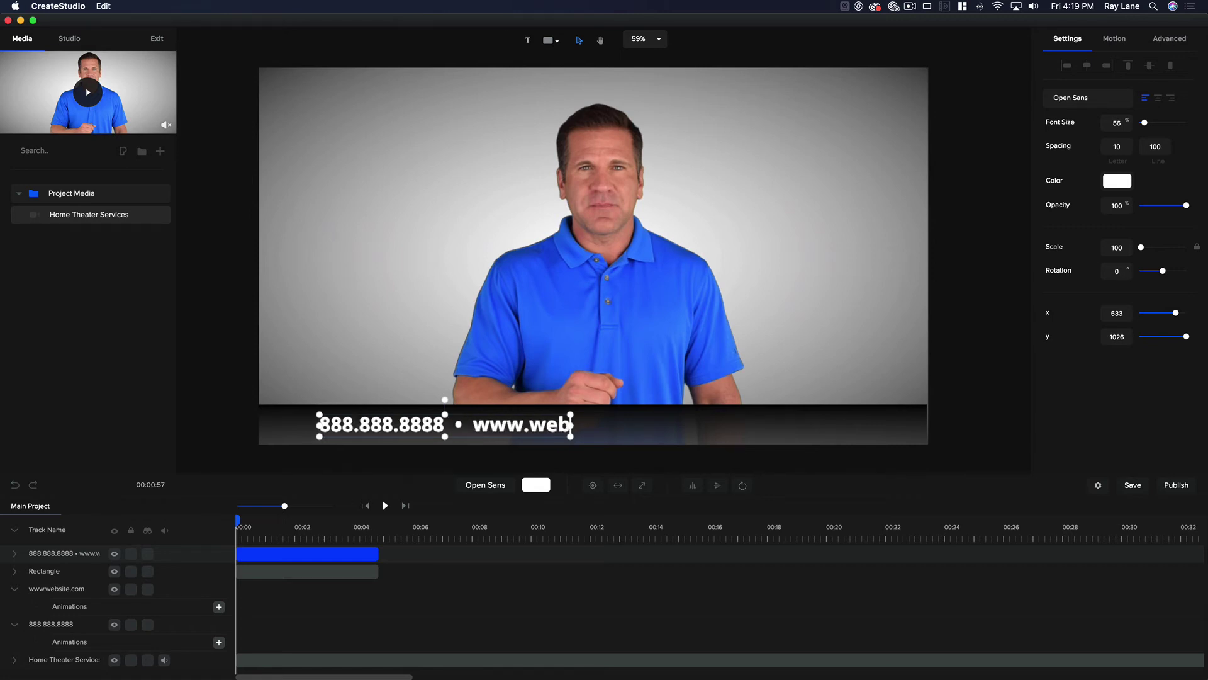
text(site.com)
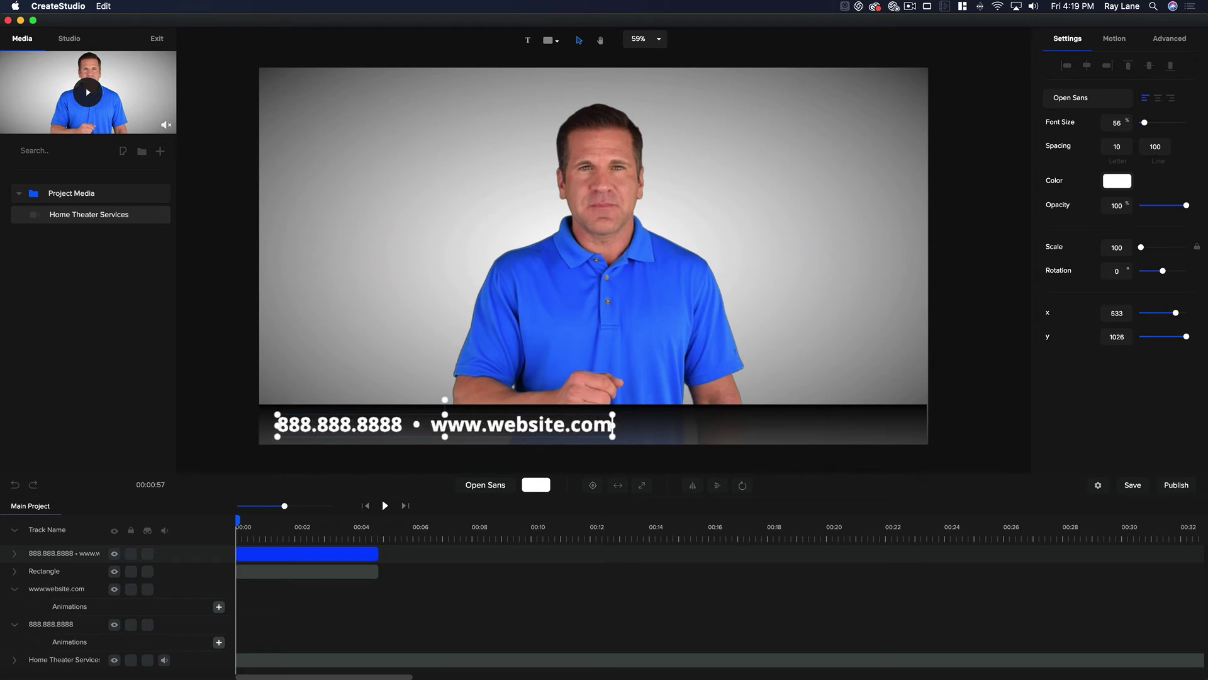
Step: Move the combined contact text to the middle of the dark bar, at about x 974, y 1024
click(474, 486)
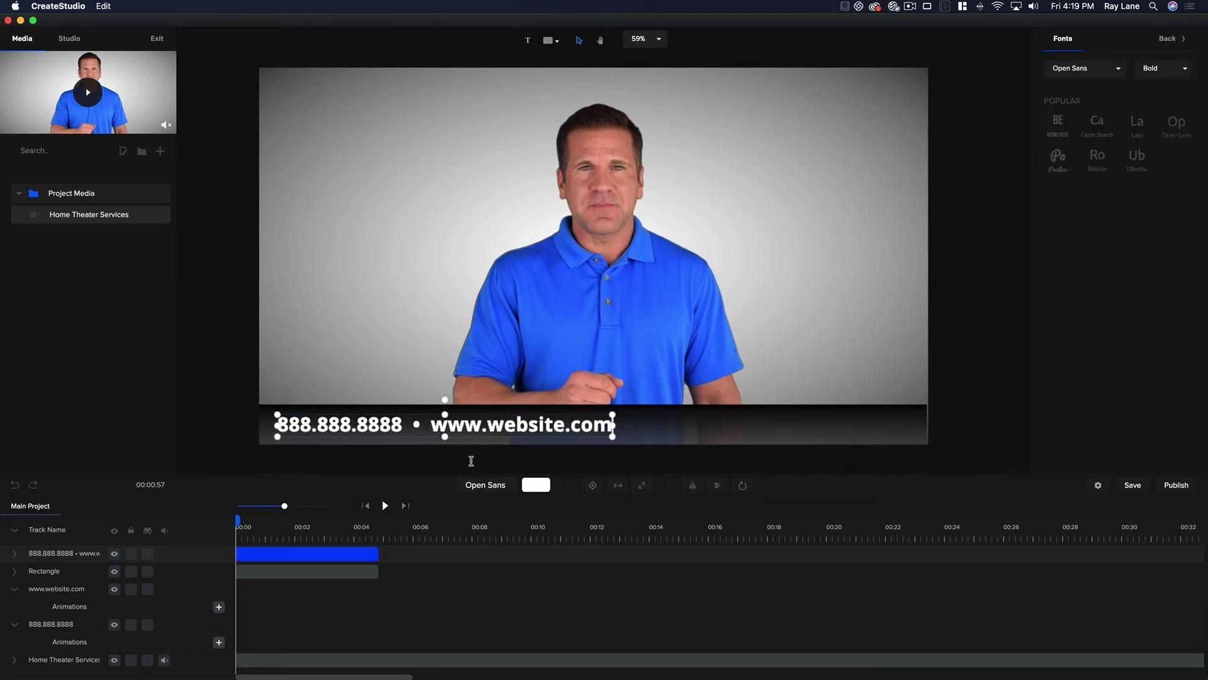
click(453, 306)
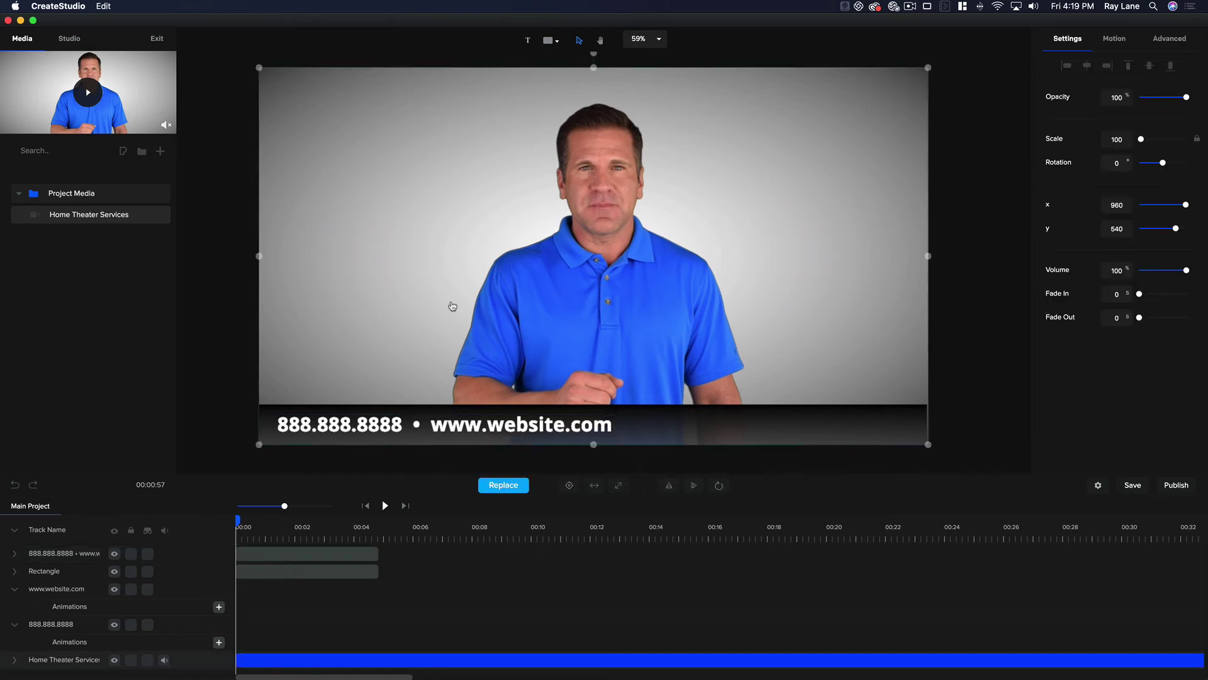
click(446, 423)
drag(447, 425, 601, 424)
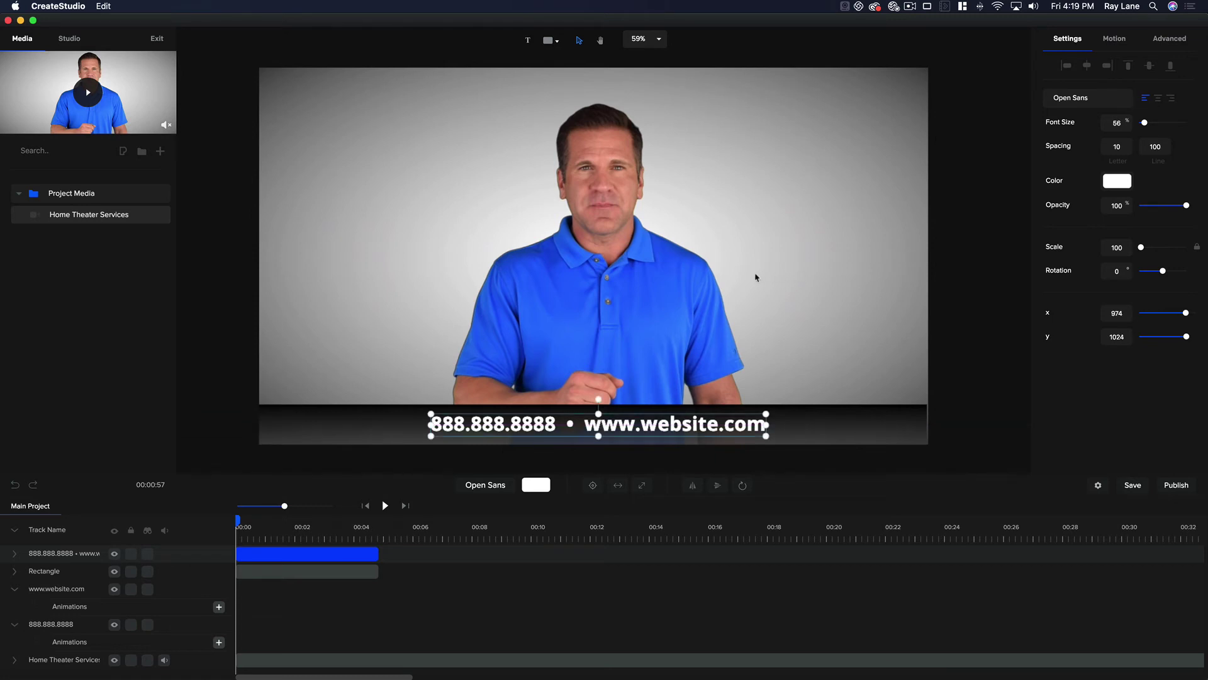
Step: Center the combined contact text horizontally in the frame at x 960 and place it on the dark bar at y 1023
click(1088, 66)
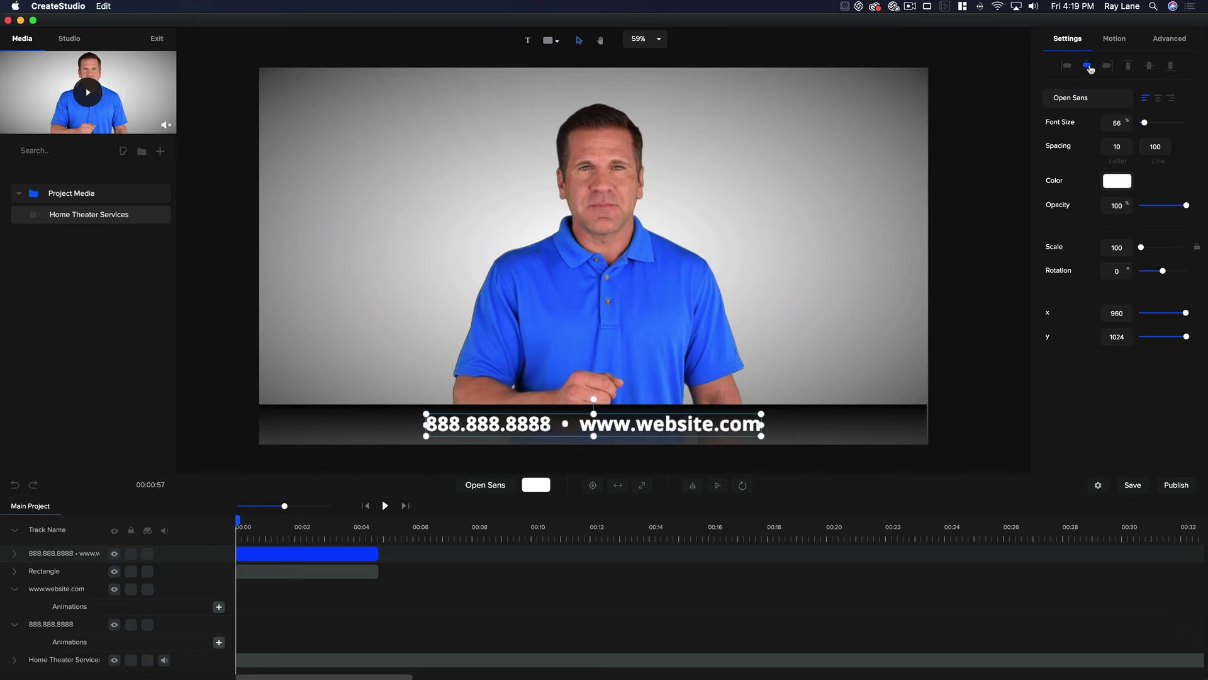
click(1148, 66)
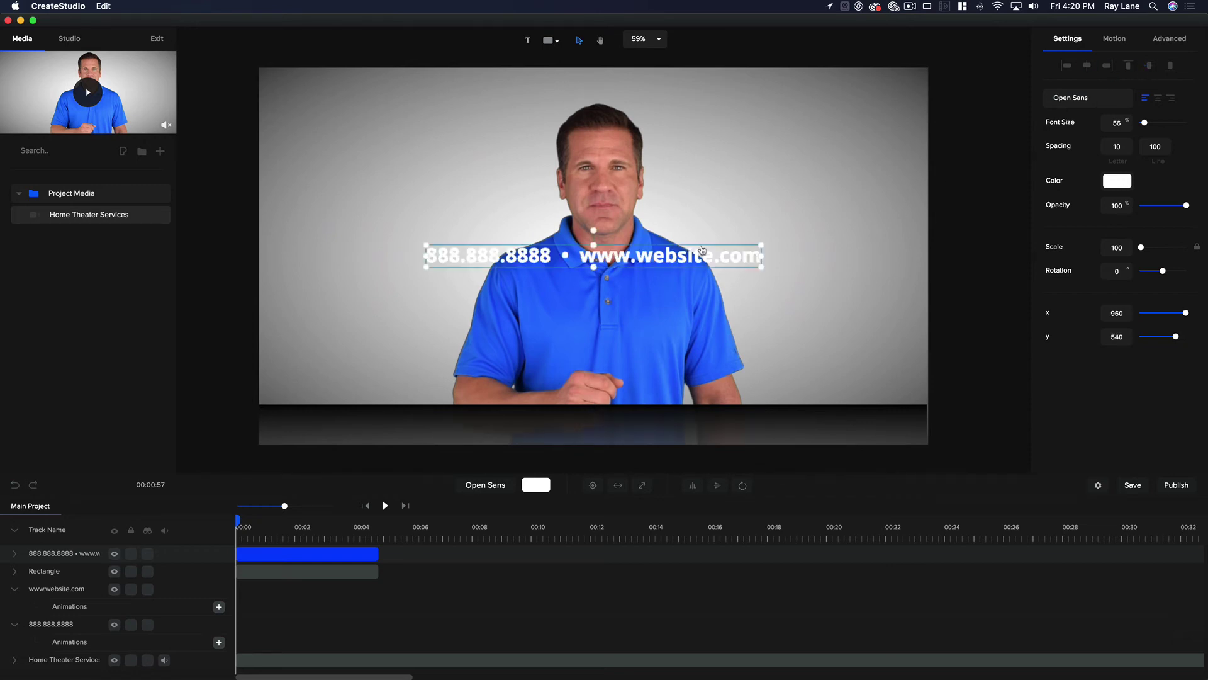
drag(647, 251, 647, 416)
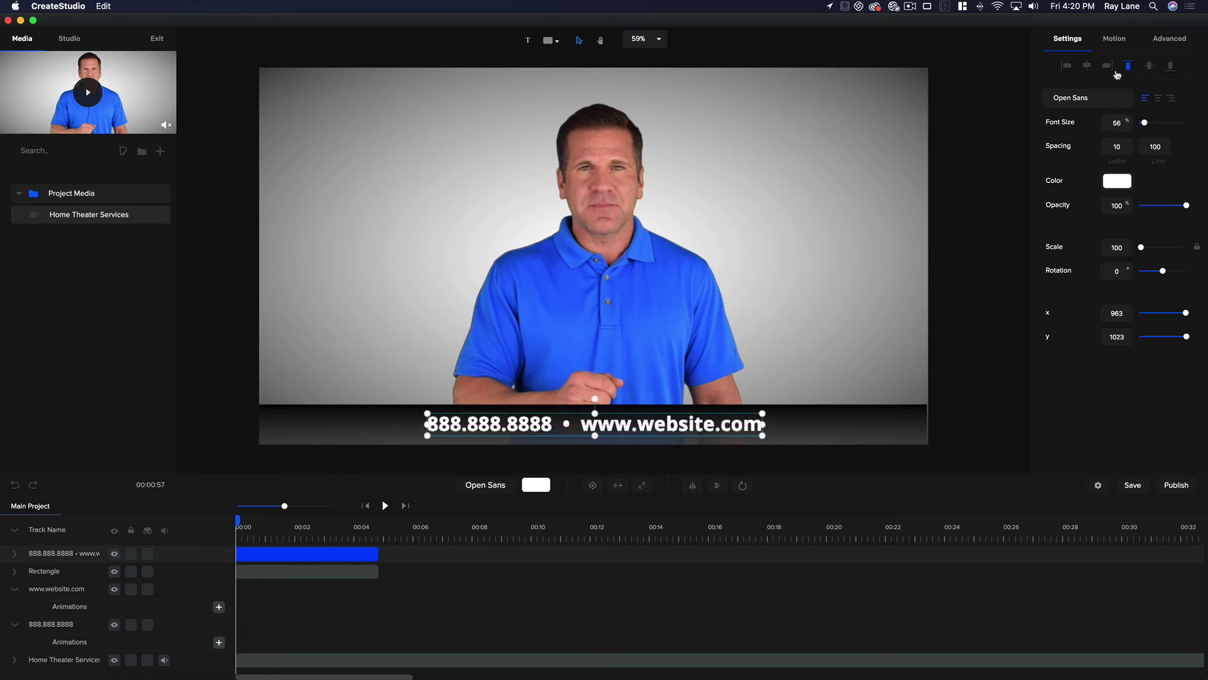
click(1087, 66)
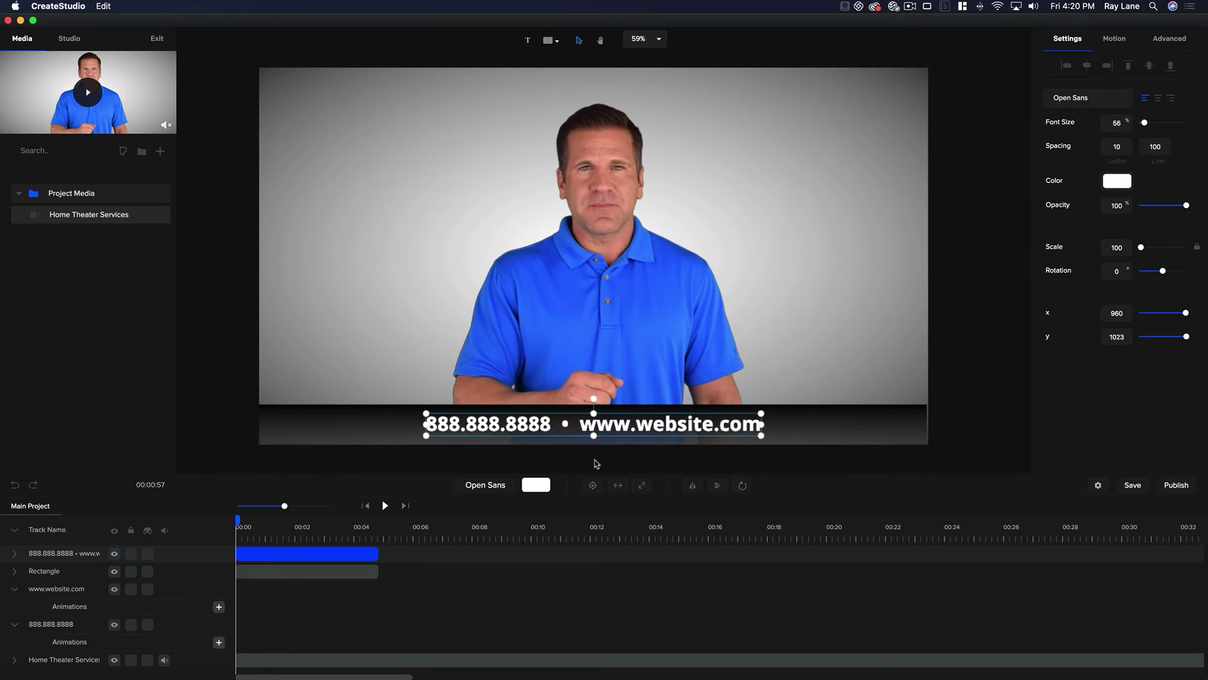
Step: Give the dark gradient bar the Scale & Slide Top entrance animation and preview it from the start of the timeline
click(316, 432)
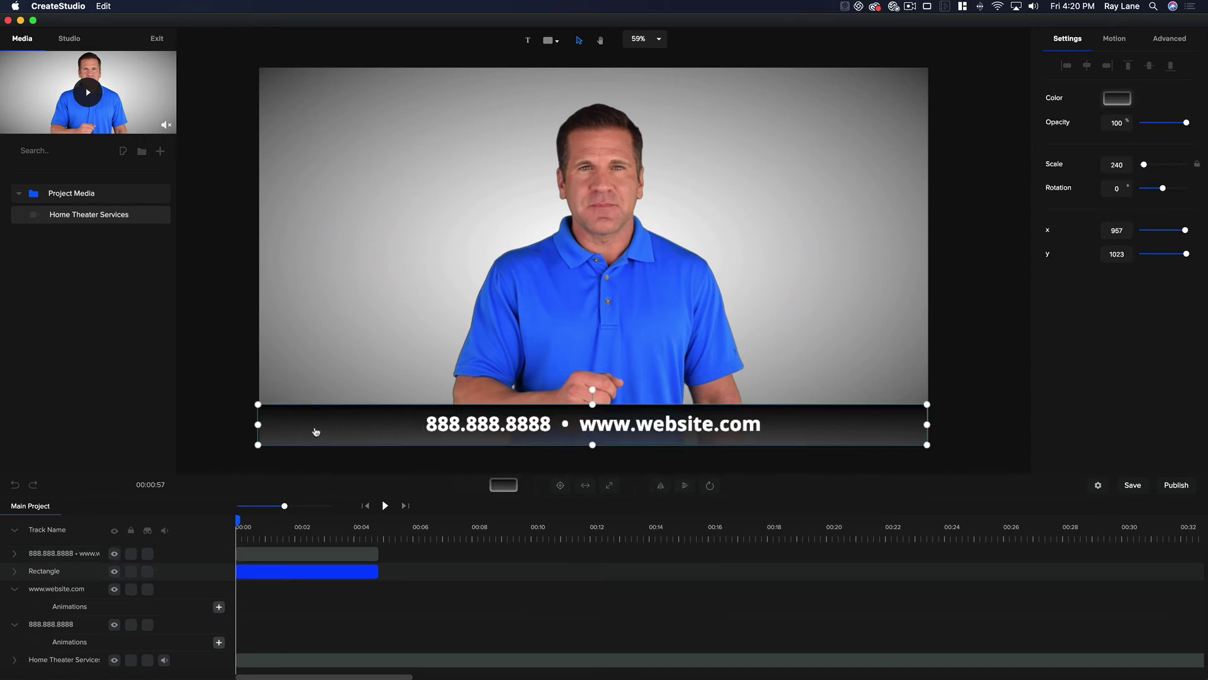
click(1115, 38)
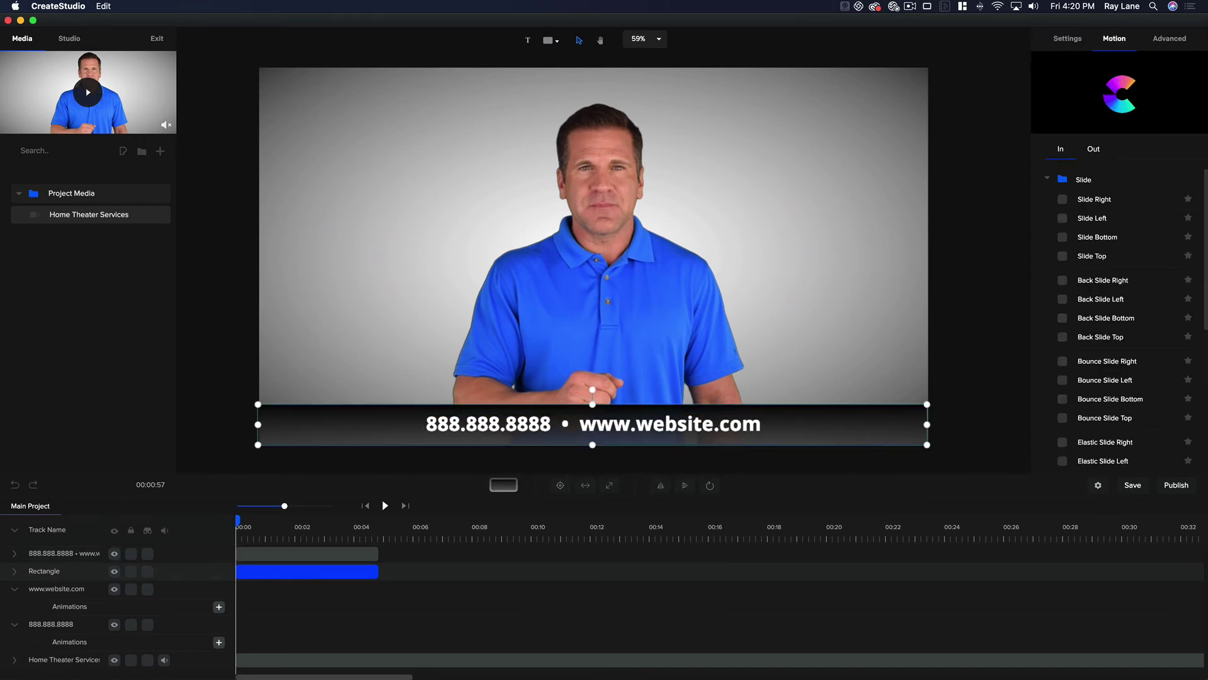
scroll(1095, 340, down, 5)
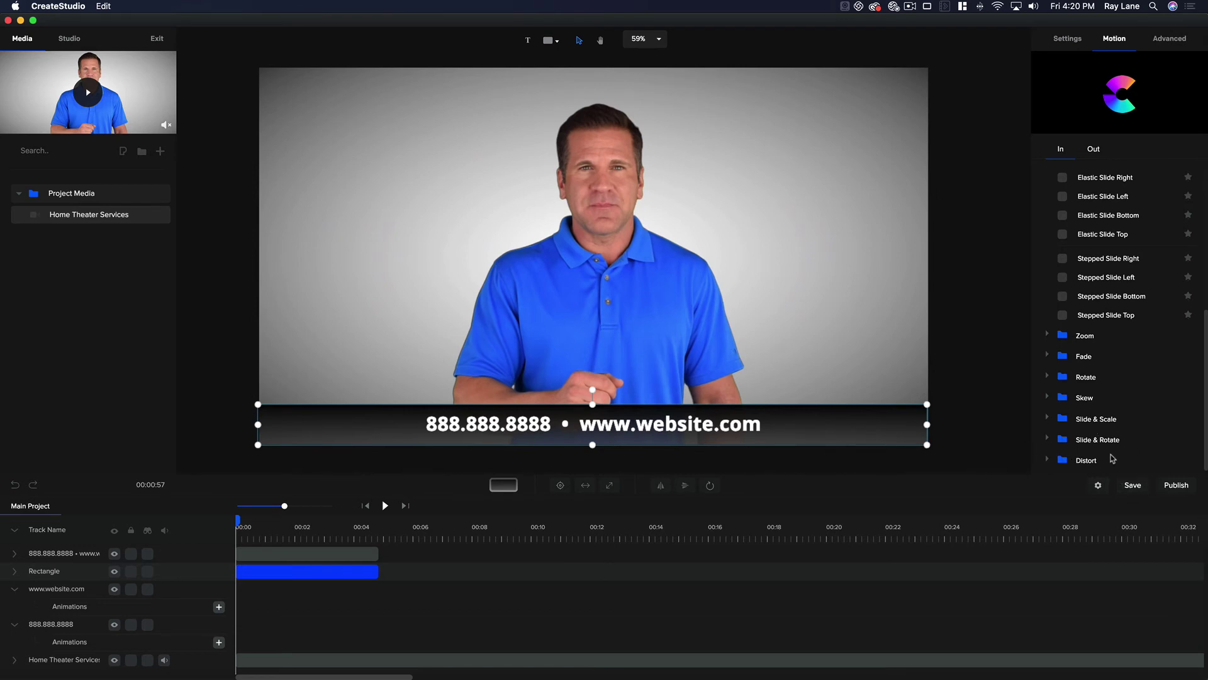
click(1052, 424)
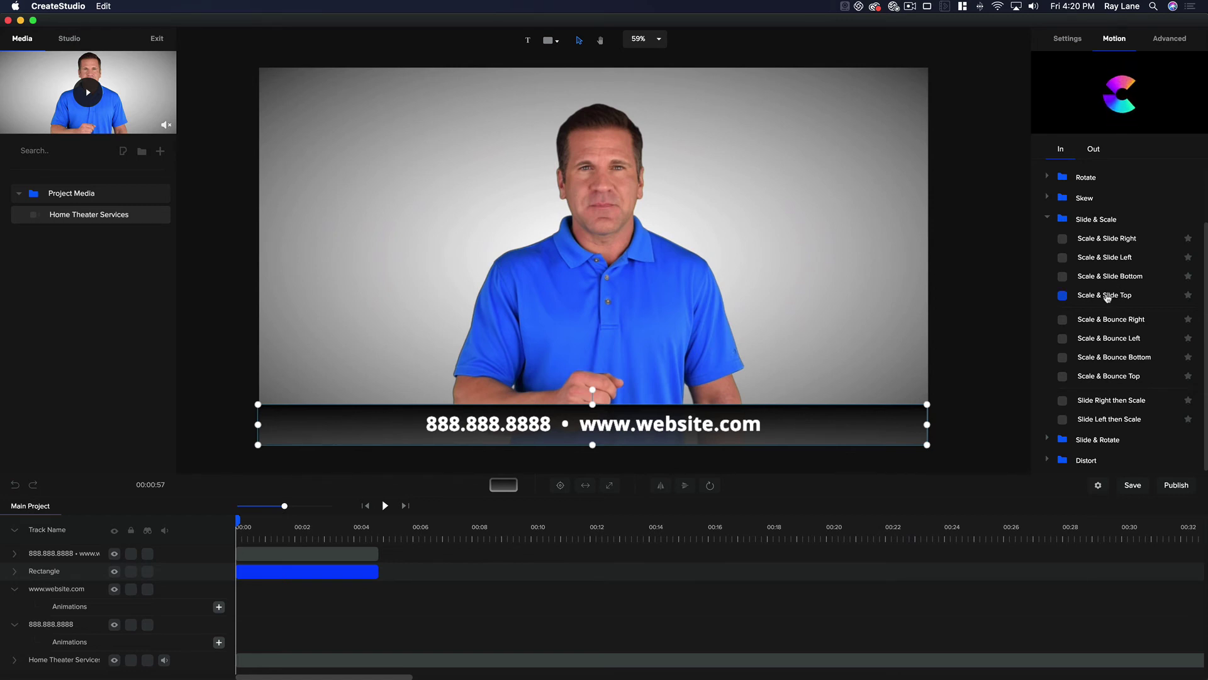
click(1062, 296)
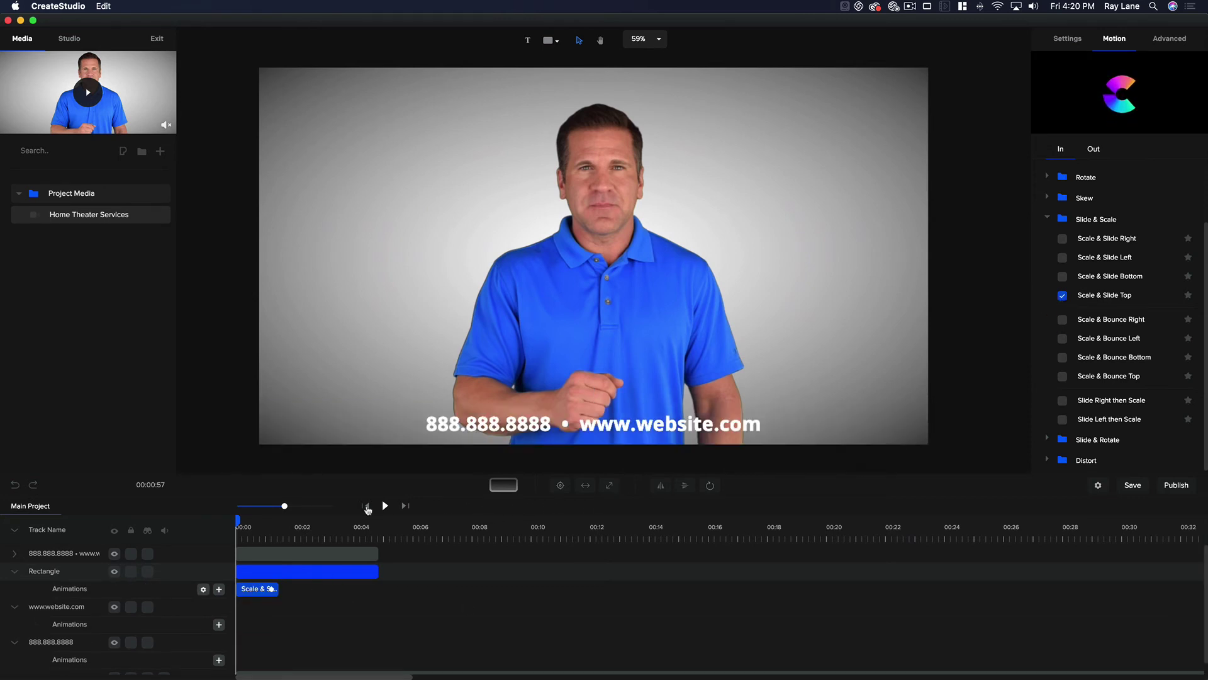
click(385, 506)
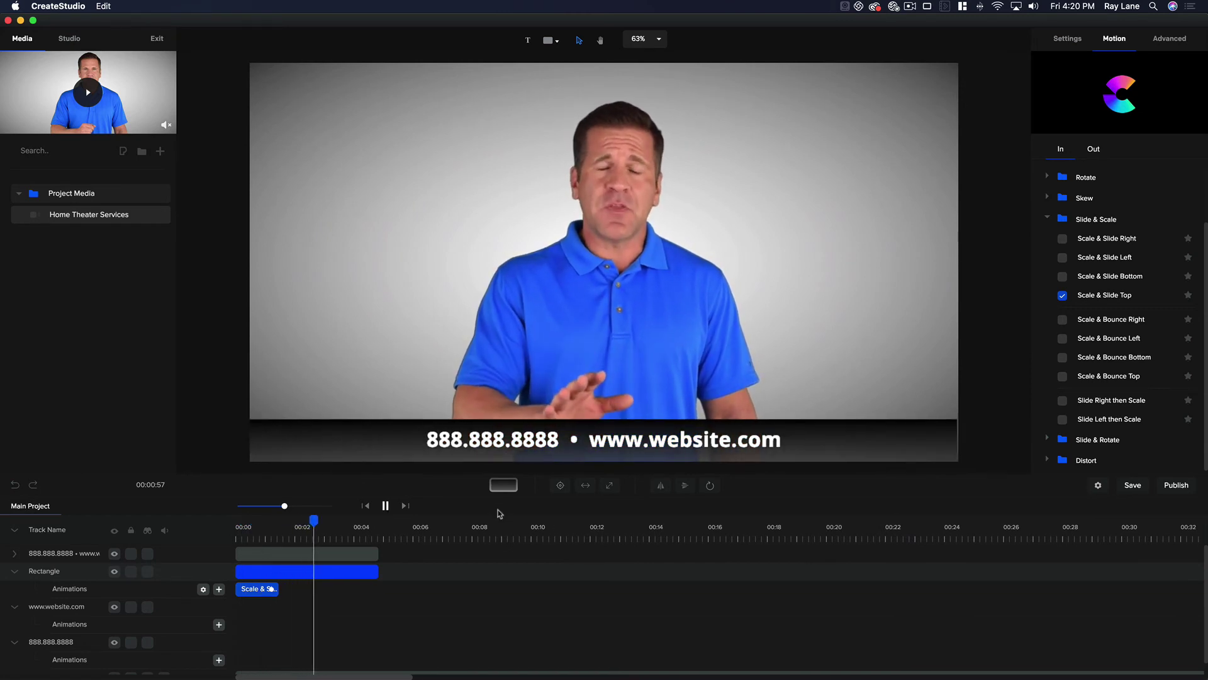
click(385, 506)
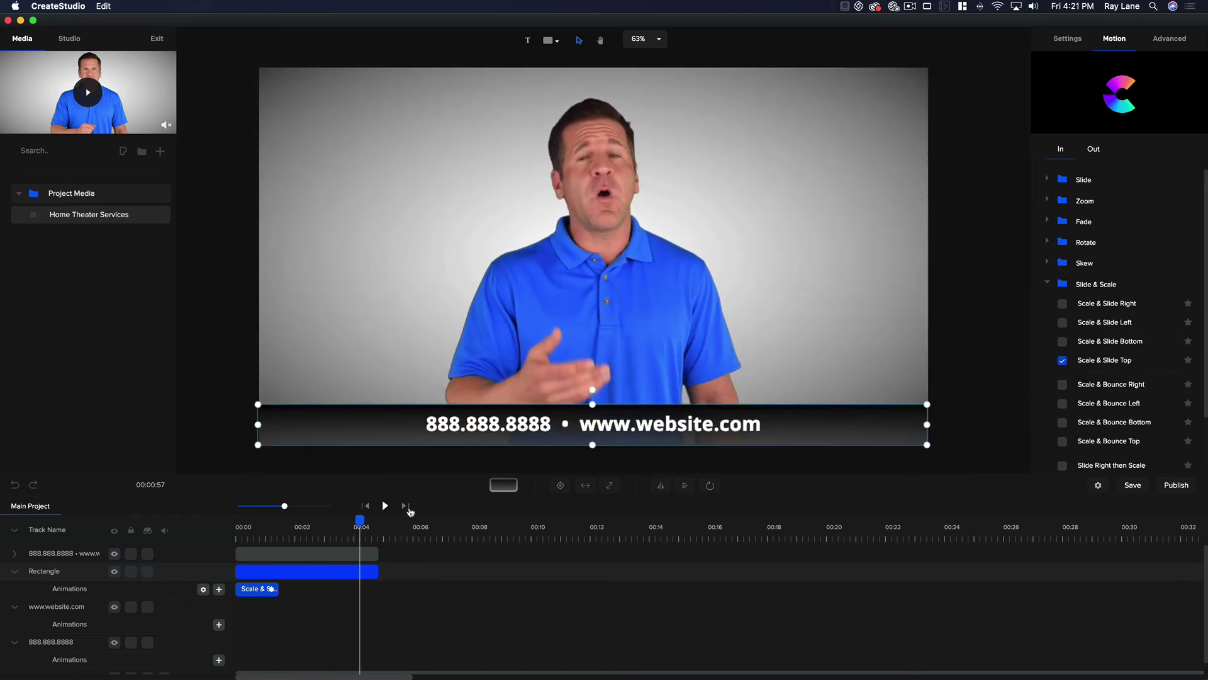
Step: Shift the combined contact text's clip on the timeline so it starts about 1 second in, after the bar begins entering
drag(361, 522, 270, 545)
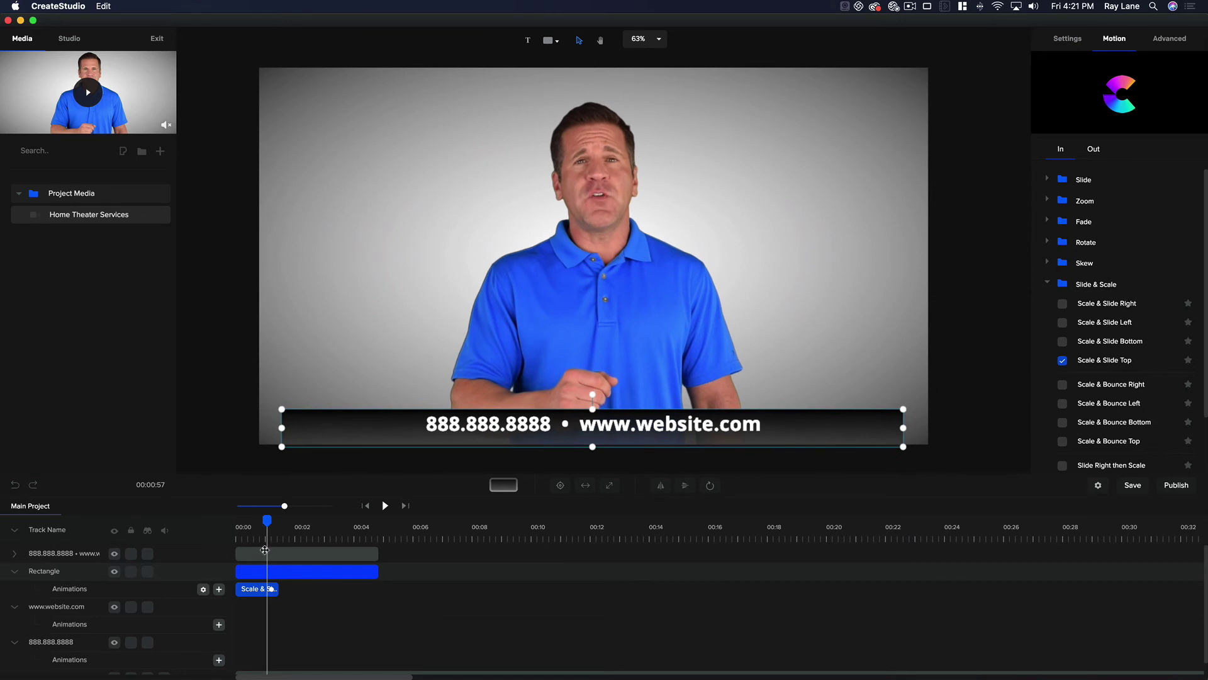
click(254, 555)
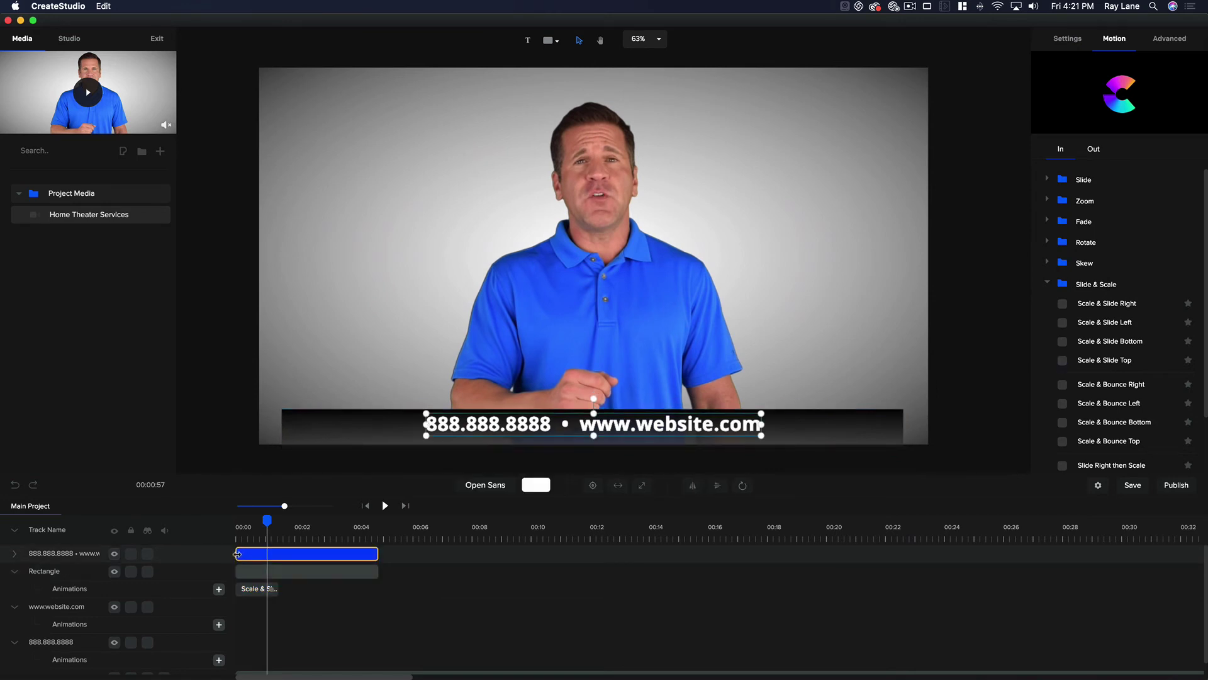
drag(238, 554, 329, 551)
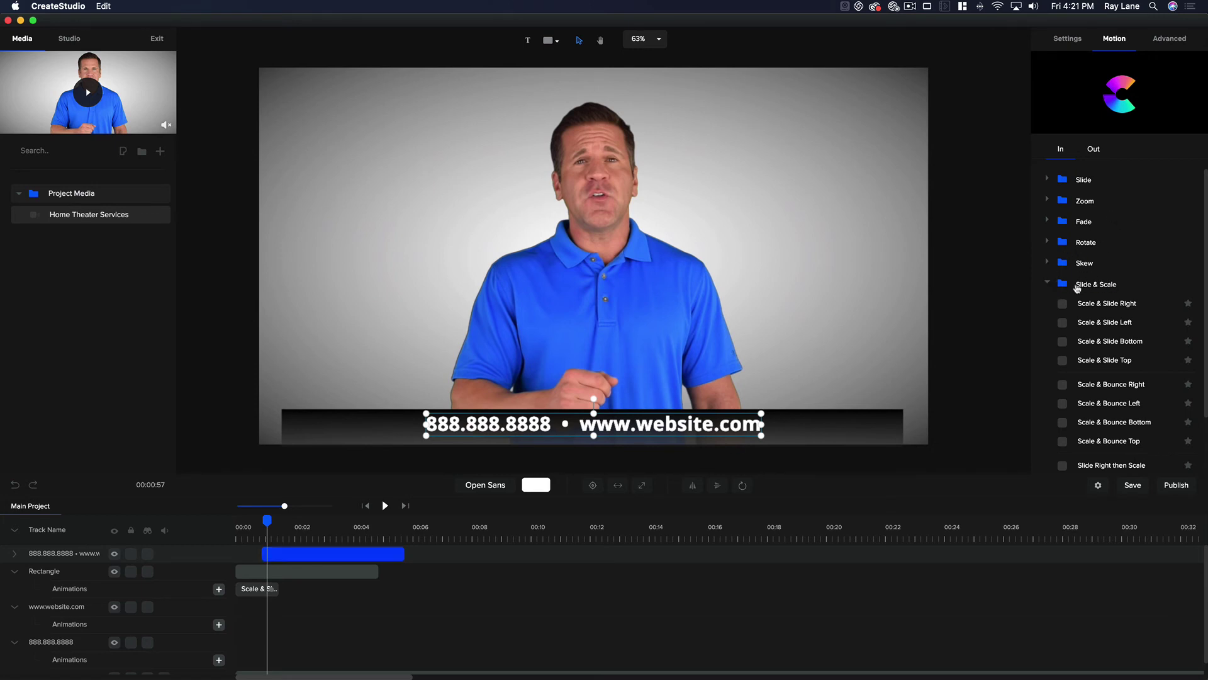
Step: Give the combined contact text the Skew Left entrance animation and play the project from the beginning
click(1048, 264)
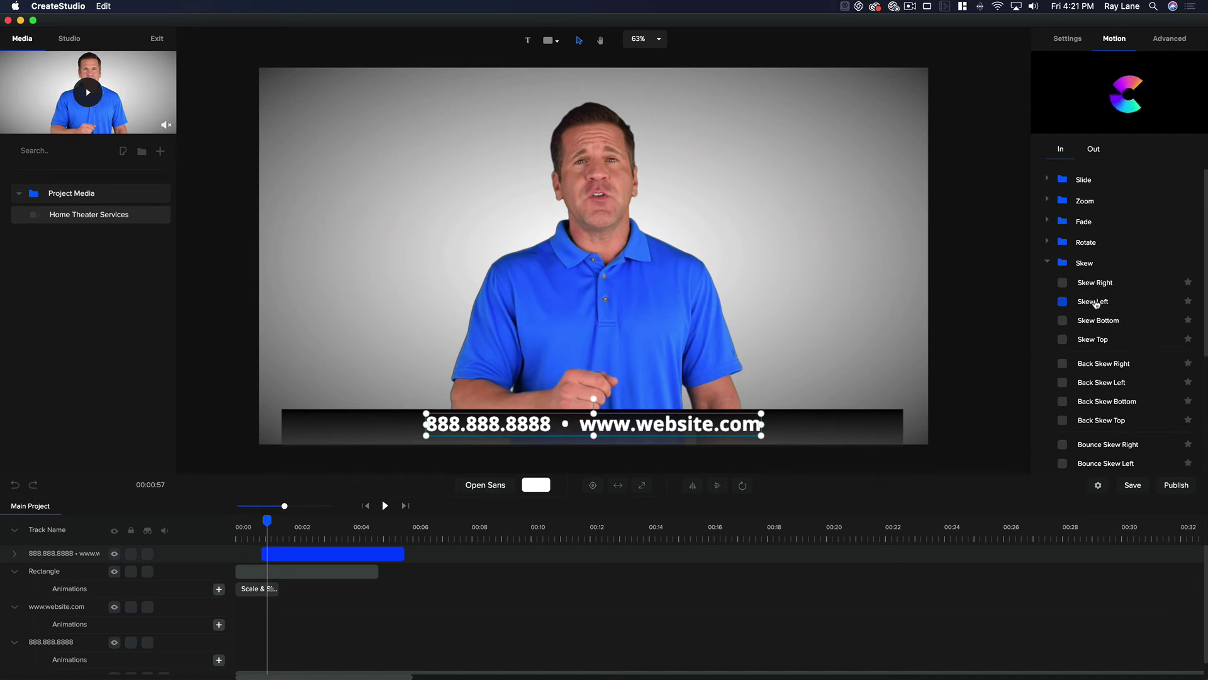
click(1061, 302)
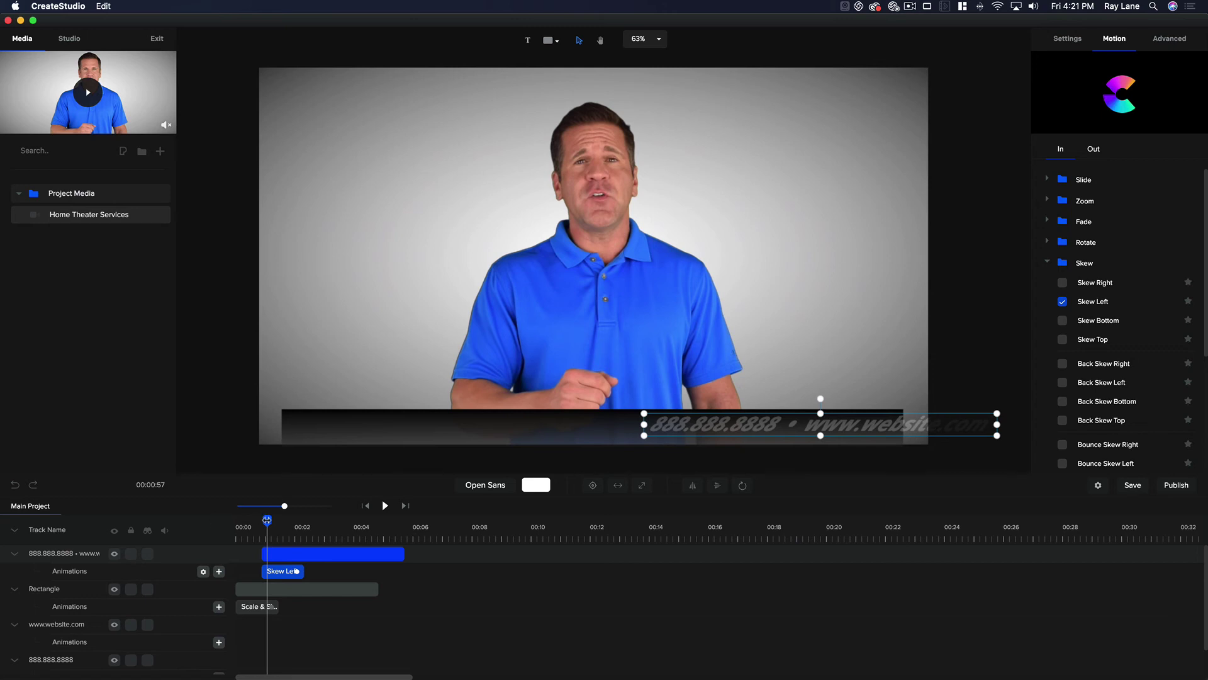
drag(267, 519, 214, 525)
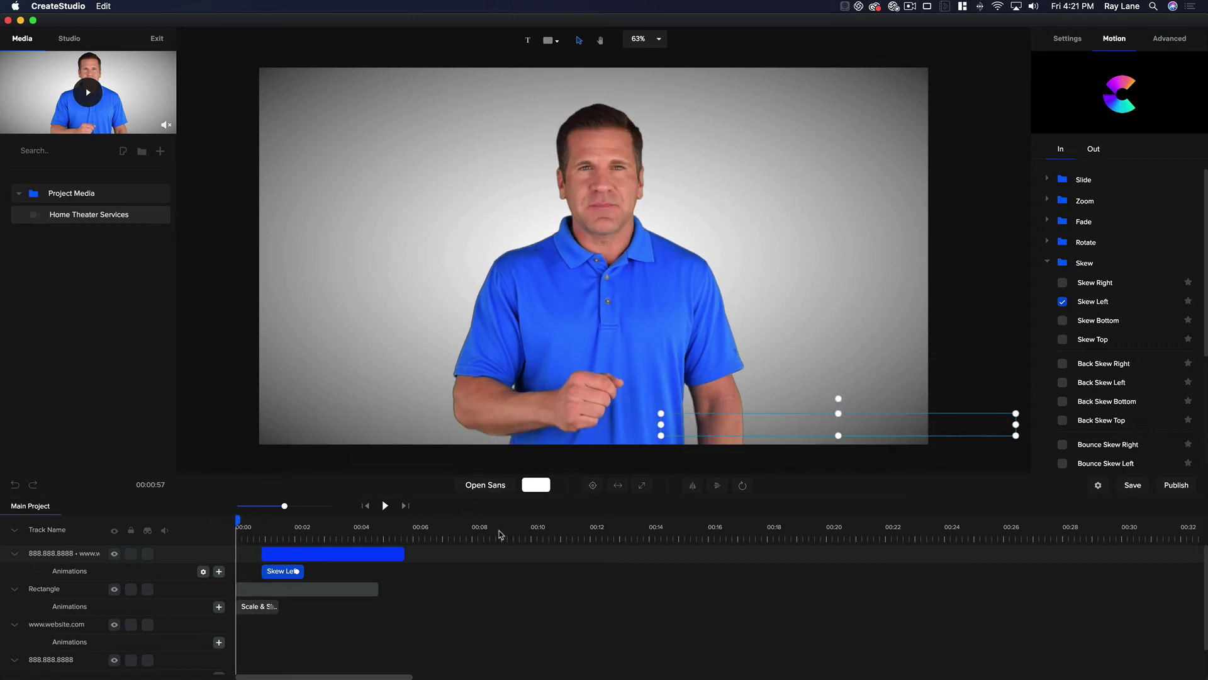
click(385, 505)
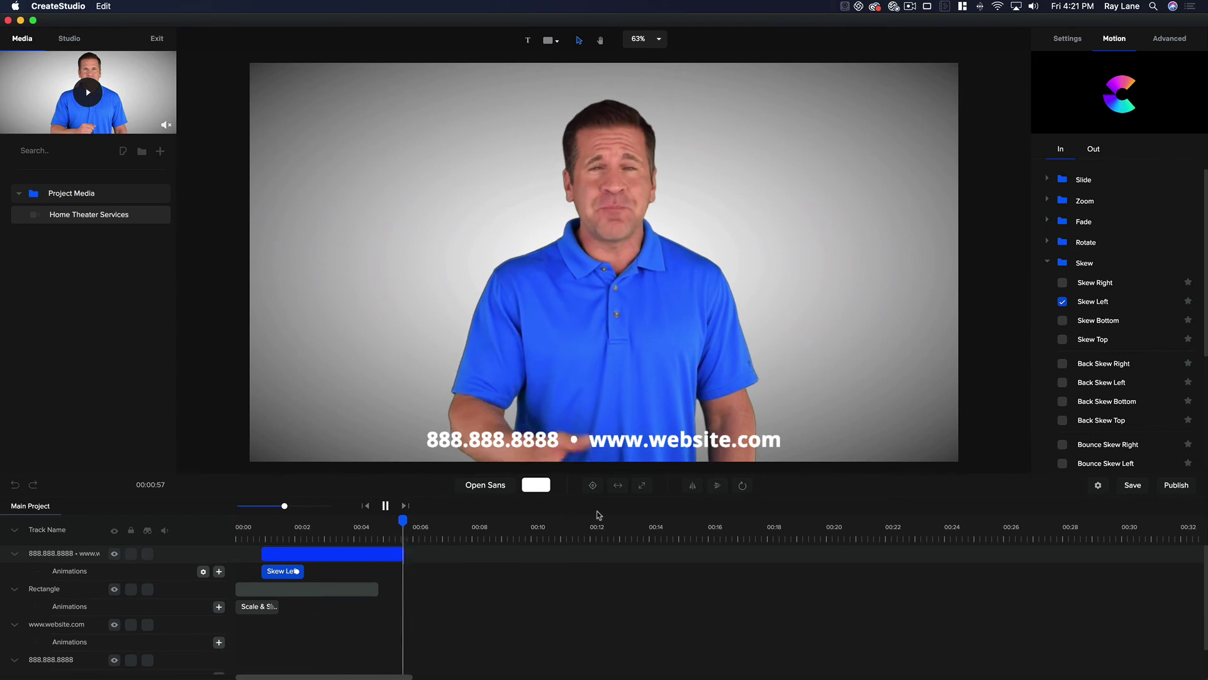
click(385, 506)
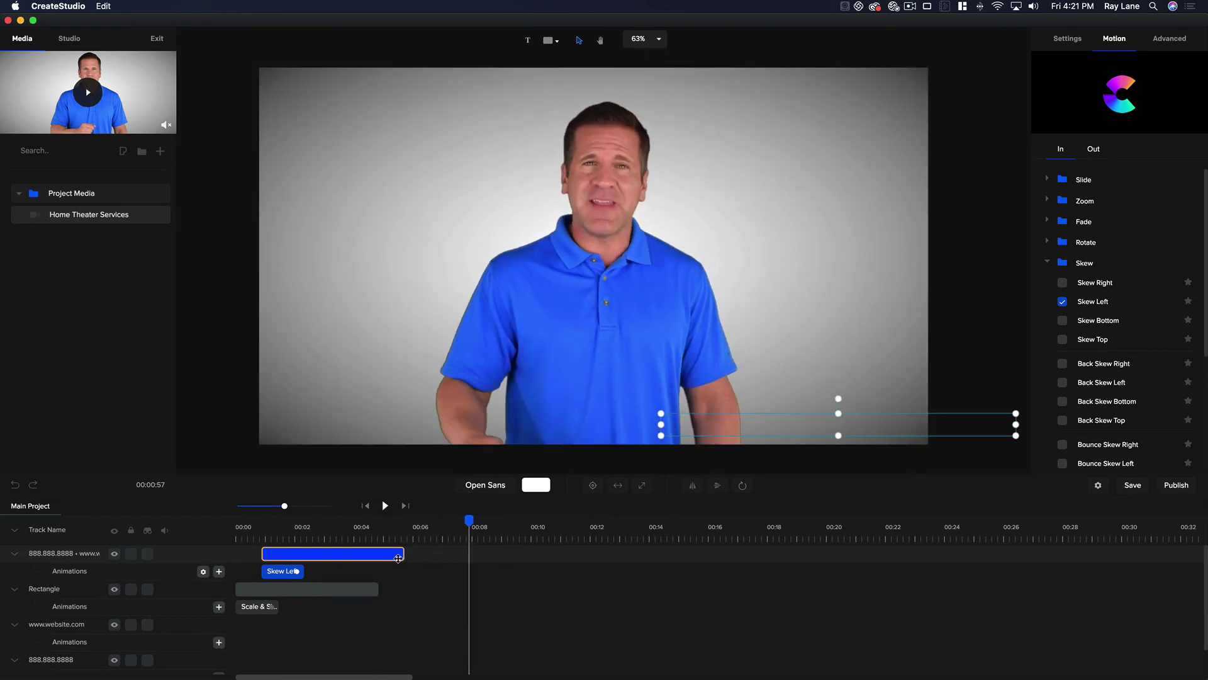
scroll(375, 565, down, 1)
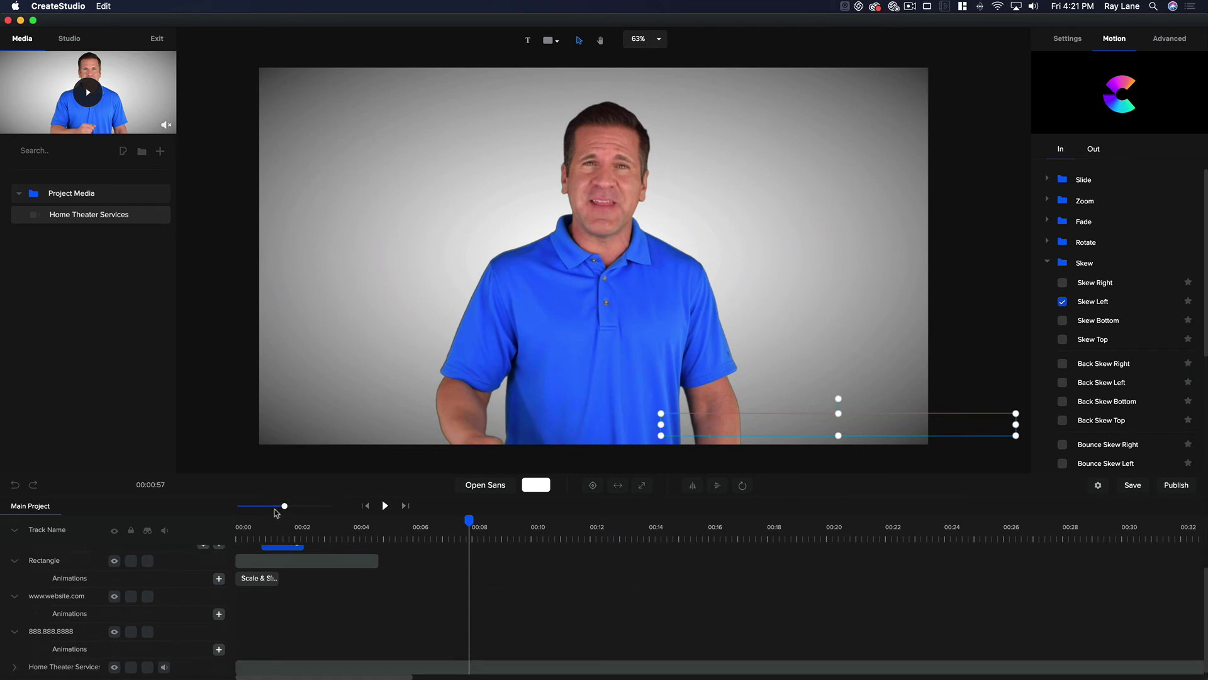
scroll(277, 513, up, 1)
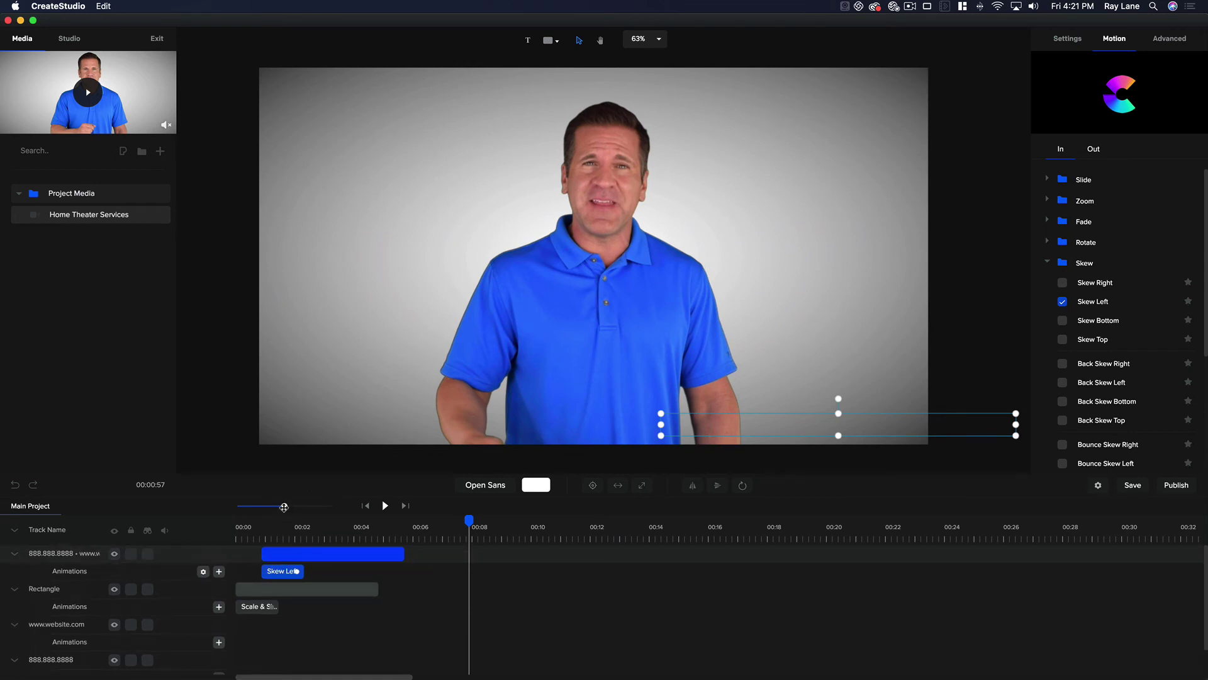
drag(284, 507, 277, 507)
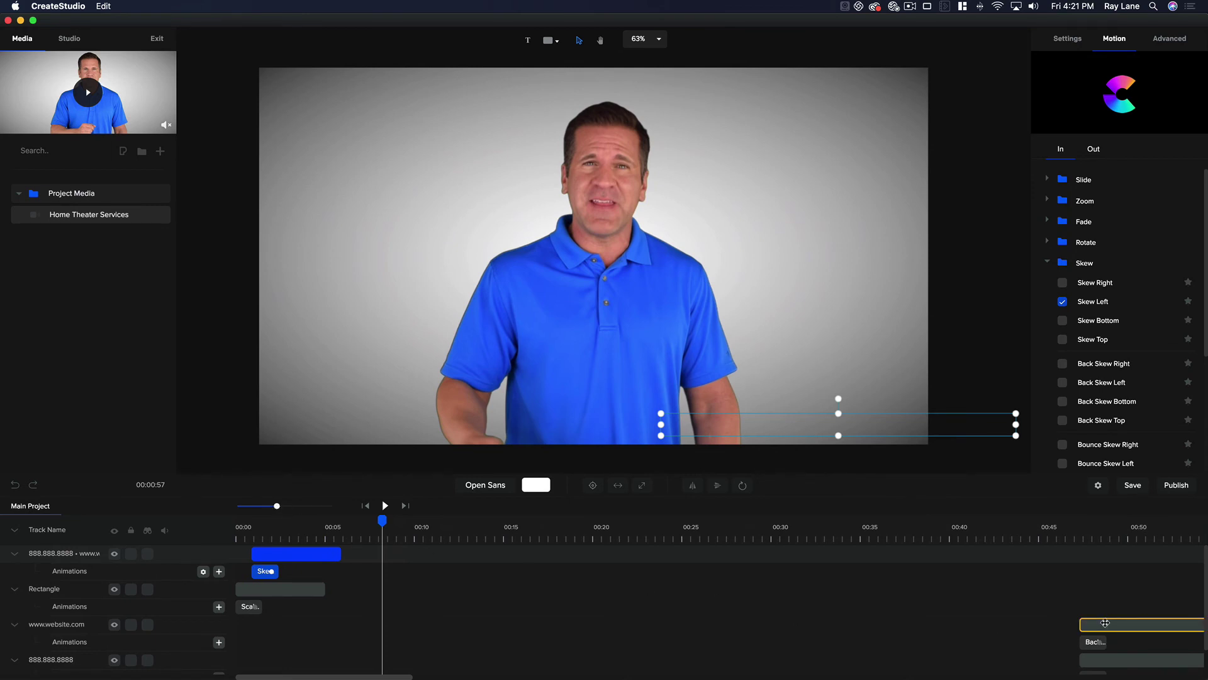
drag(342, 554, 1079, 541)
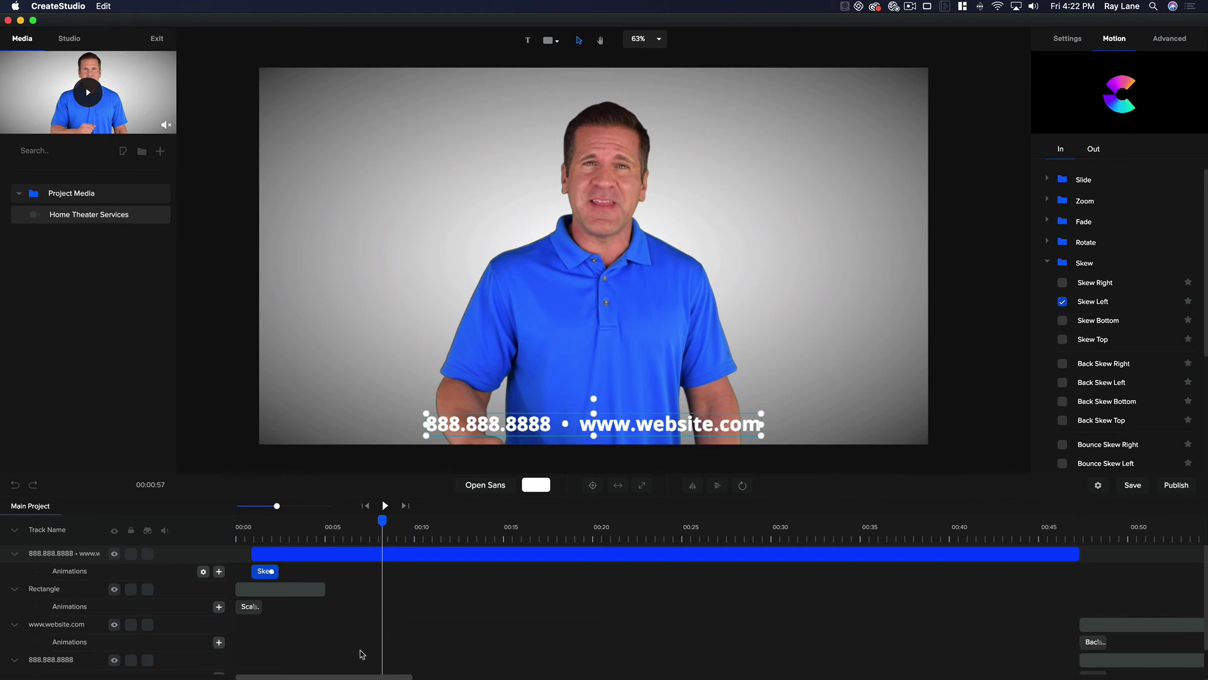
drag(324, 591, 1074, 589)
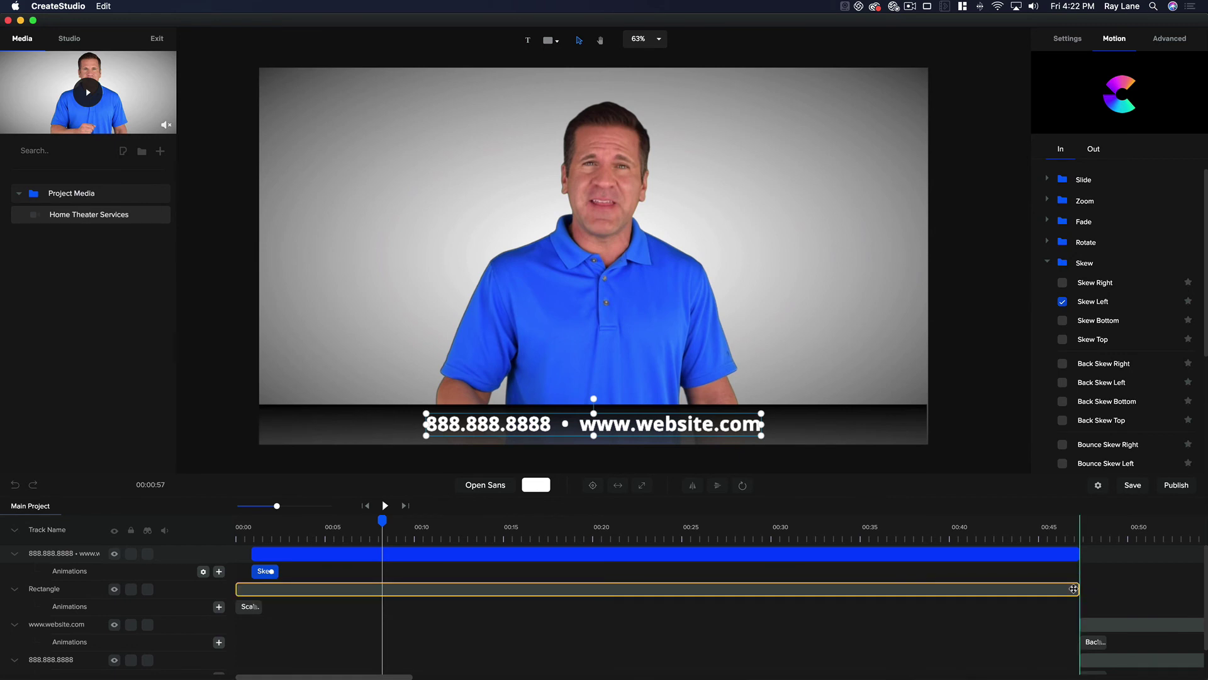
click(1074, 589)
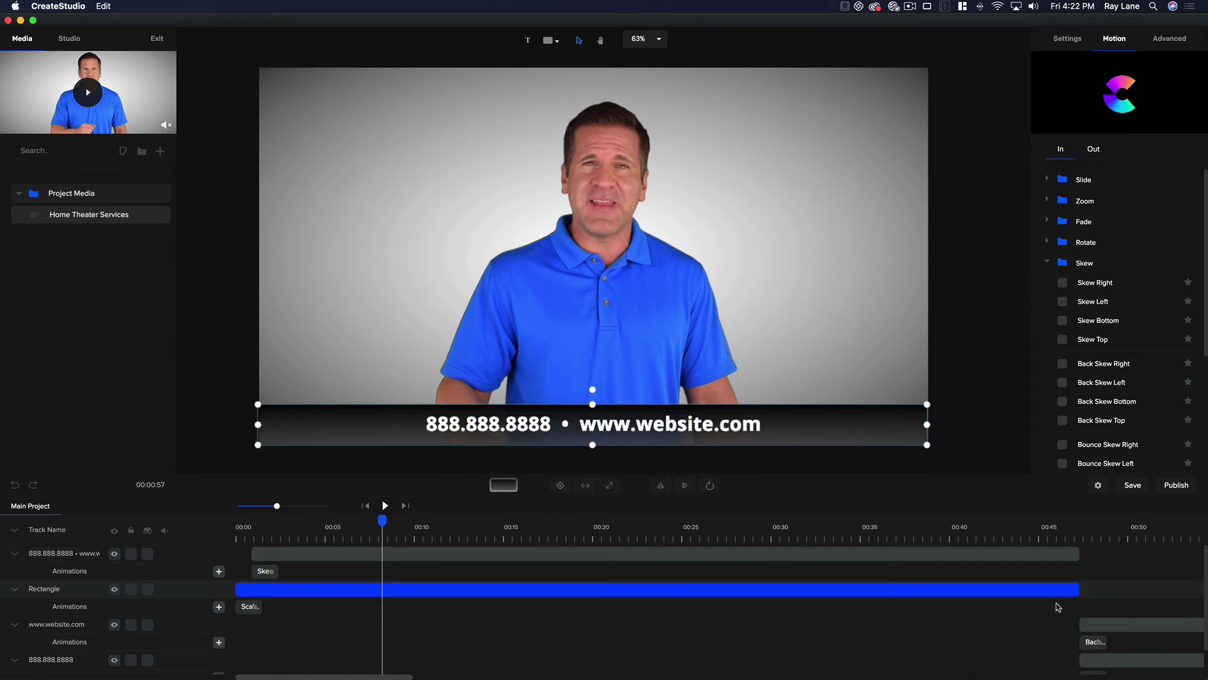
Step: Check the frames around the bar clip's end, and give the dark bar the Distort Horizontal exit animation
click(1040, 538)
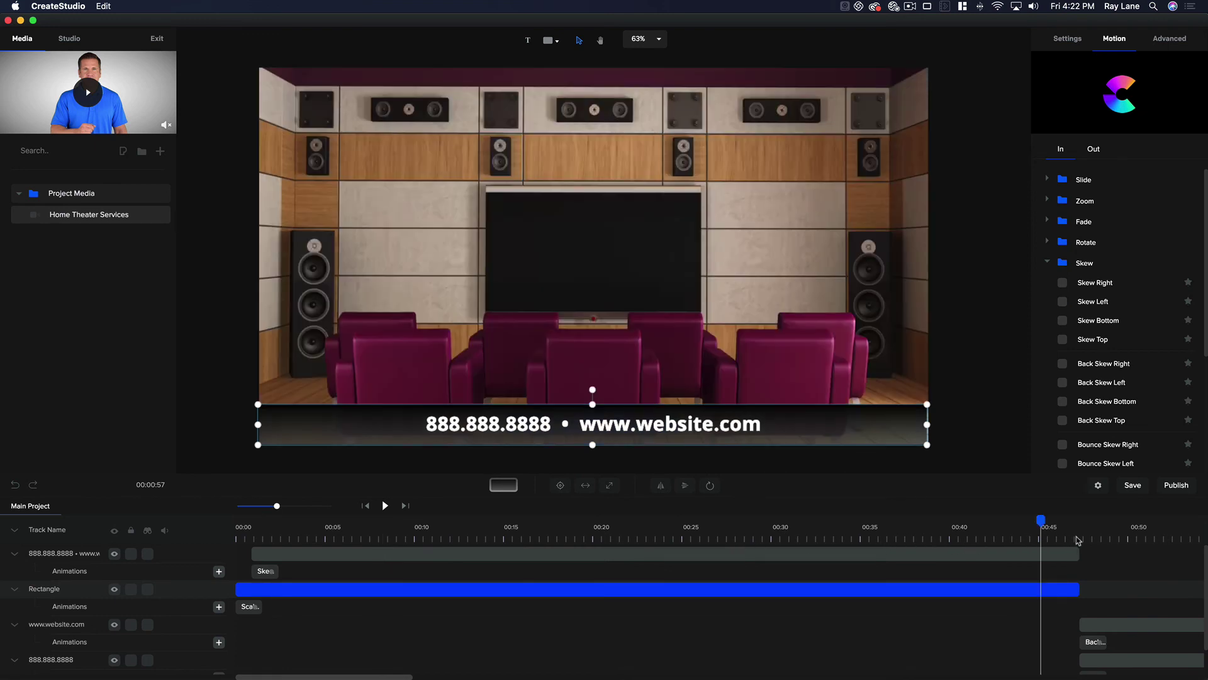
click(1110, 540)
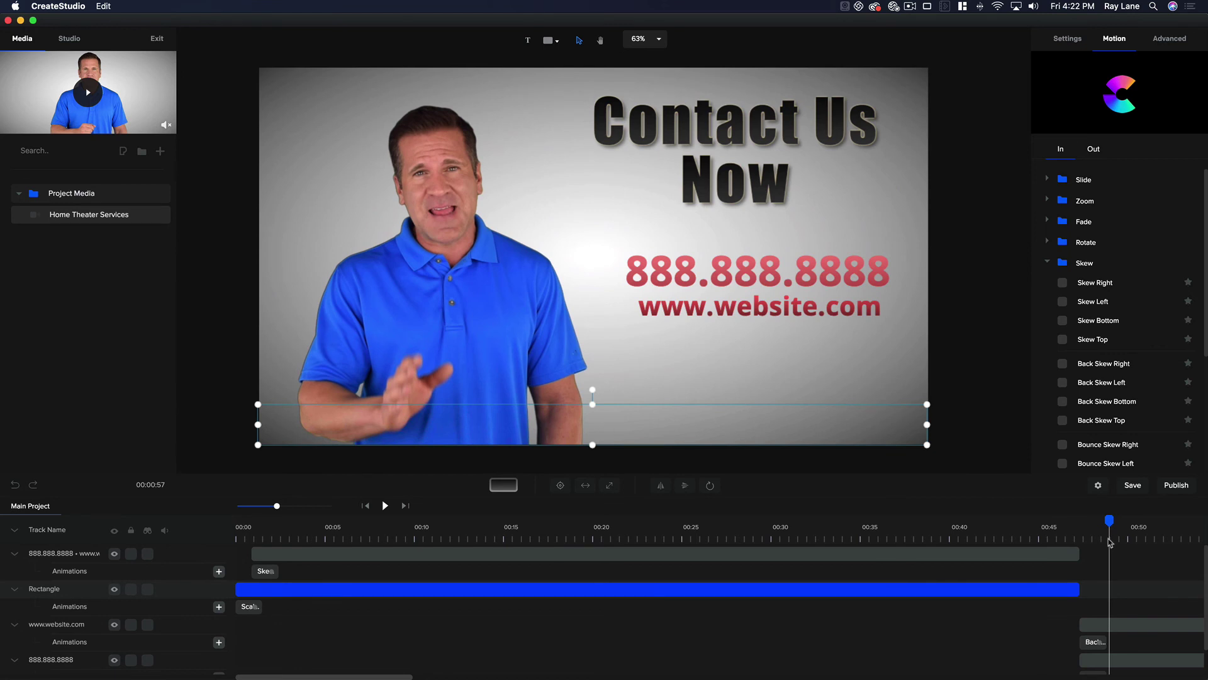
click(1068, 585)
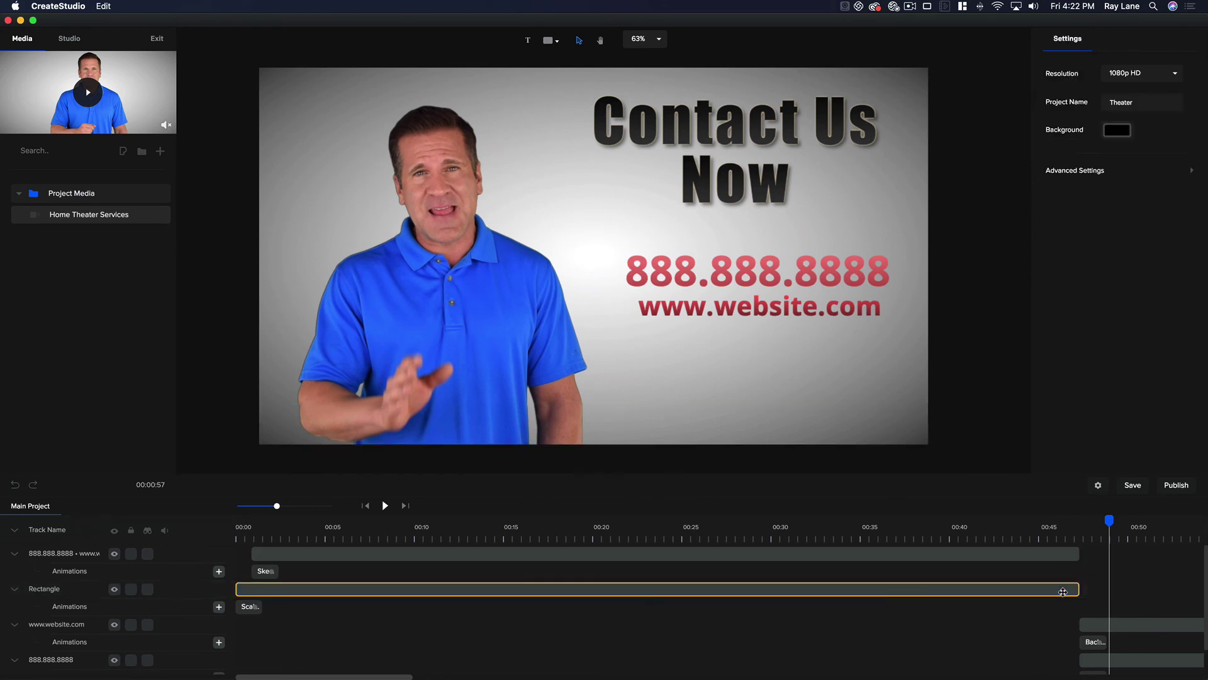
click(1059, 535)
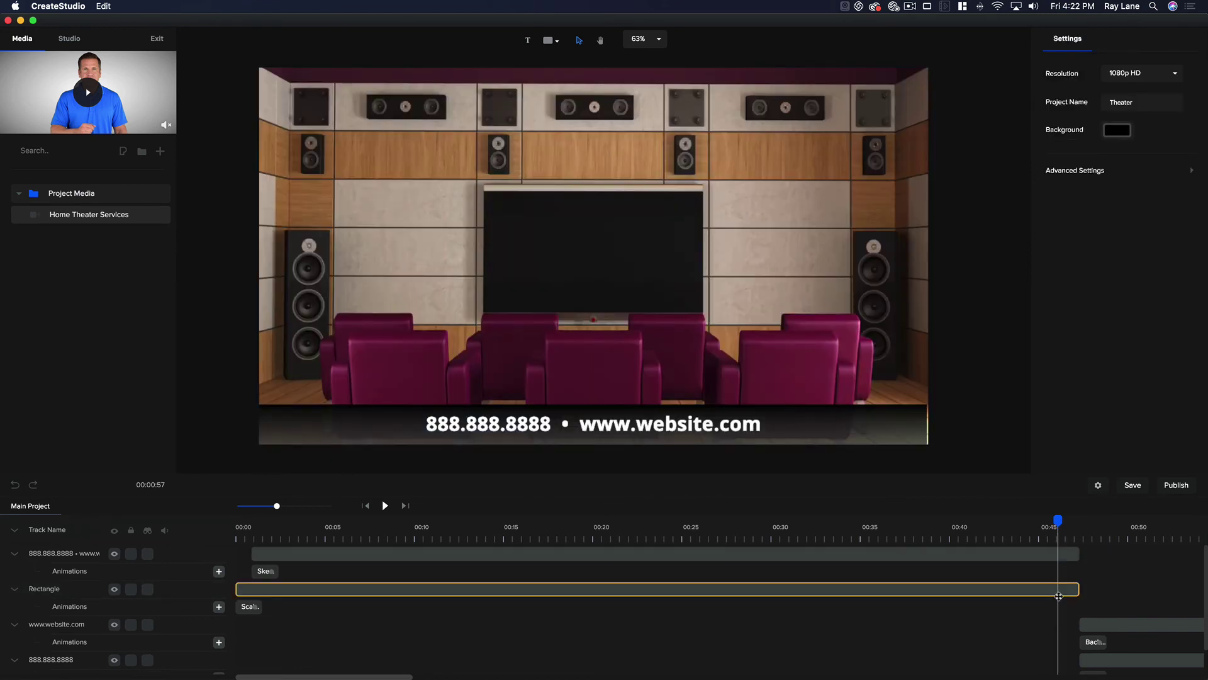
click(1059, 590)
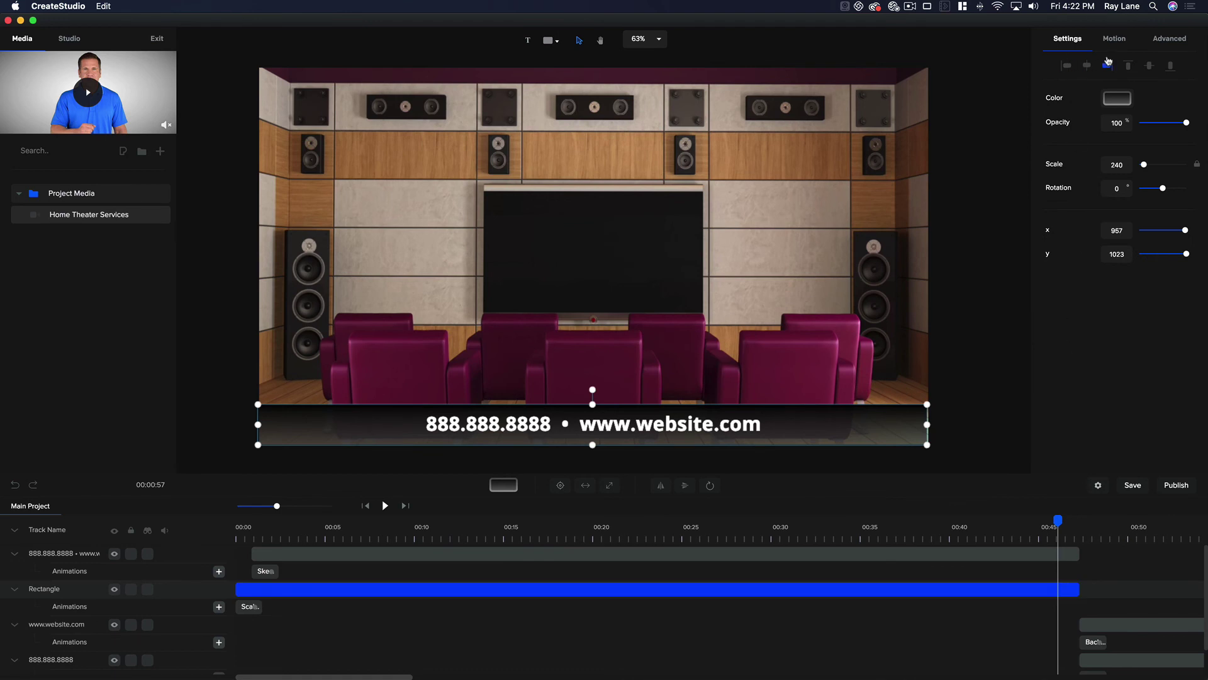
click(1127, 42)
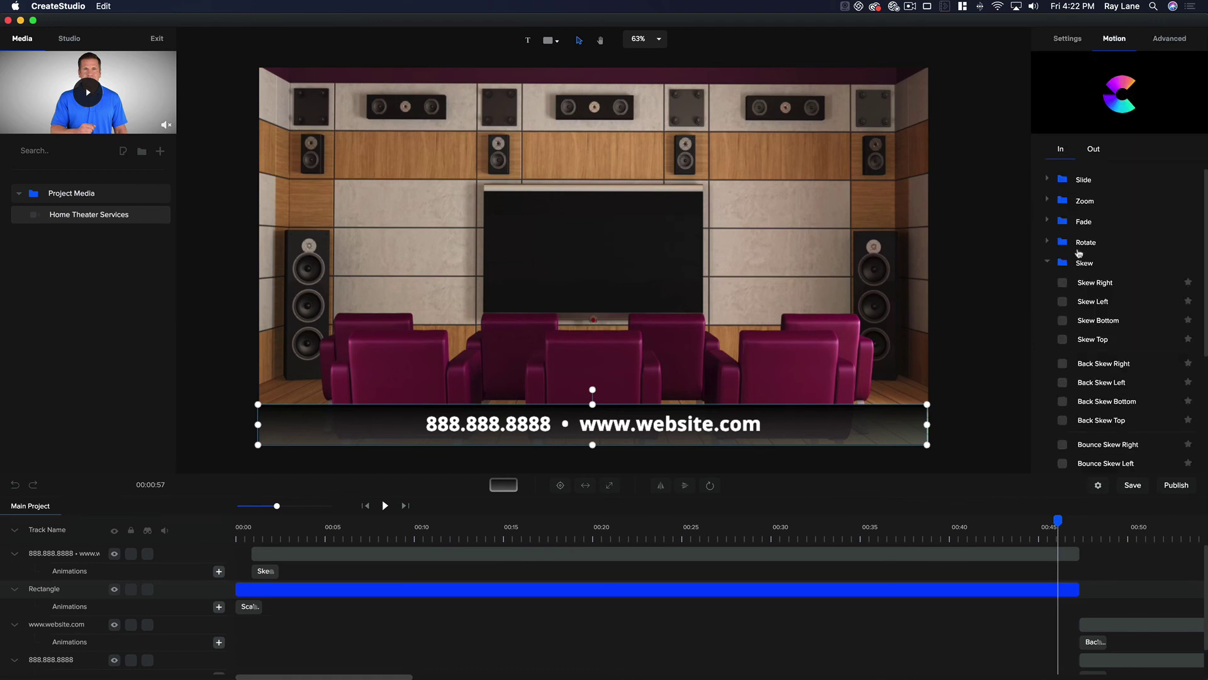
click(1094, 151)
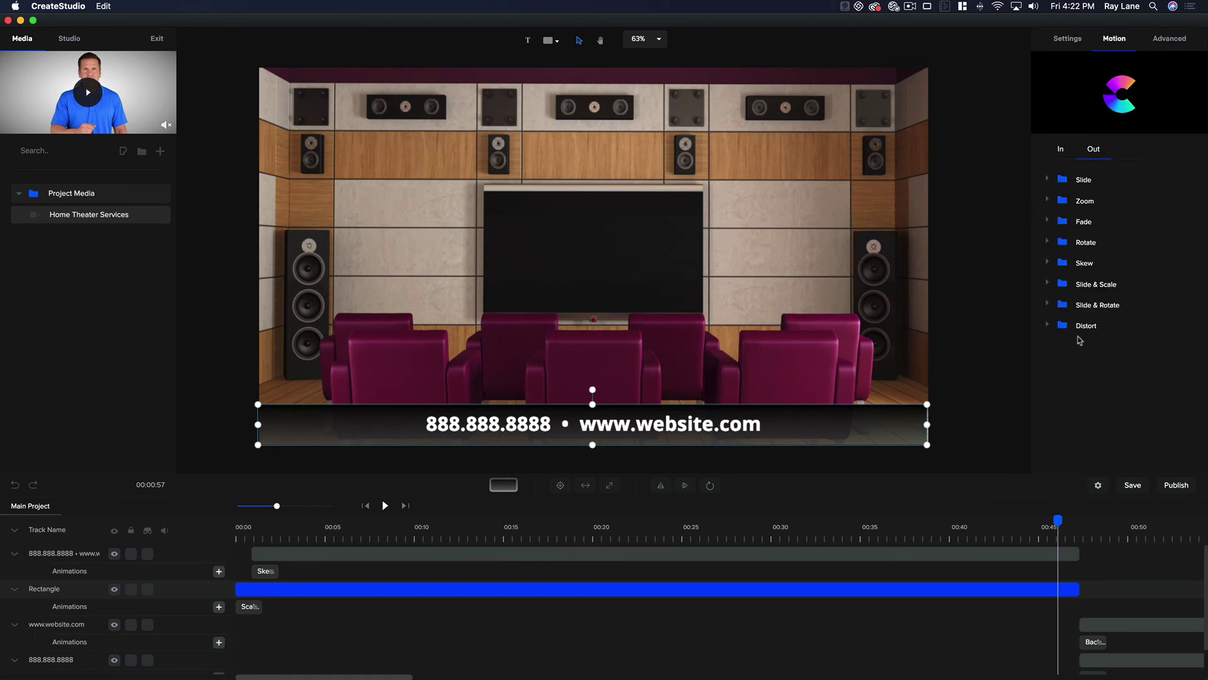
click(1048, 327)
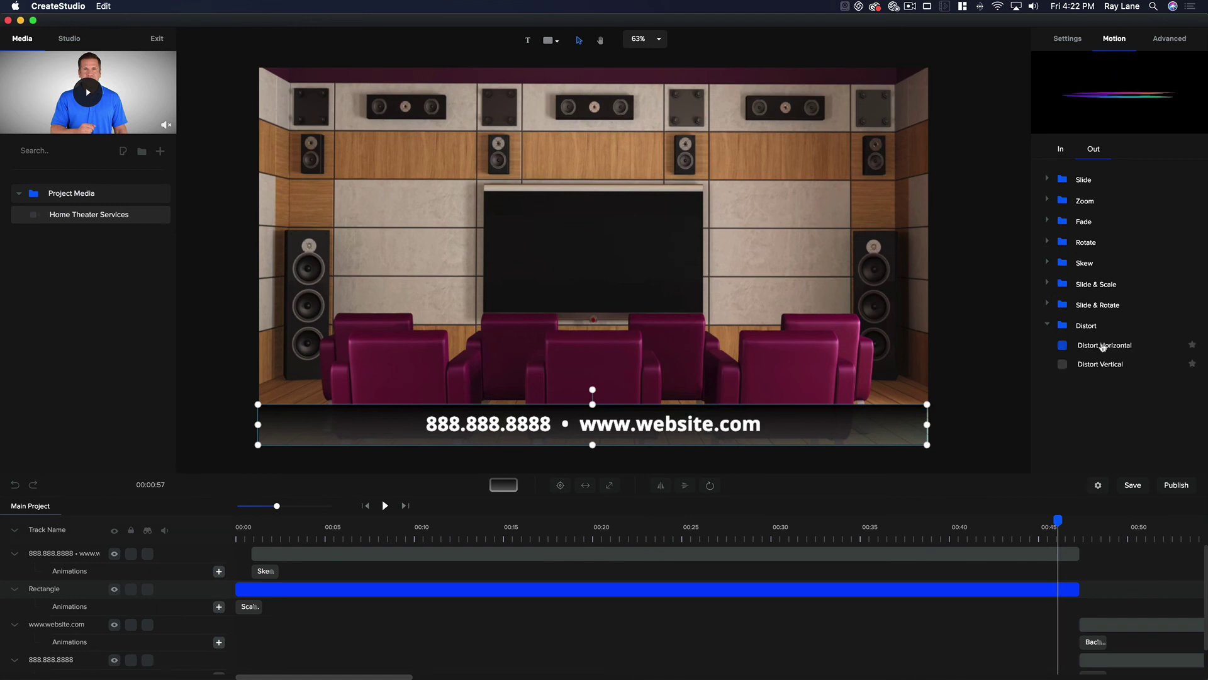
click(1063, 346)
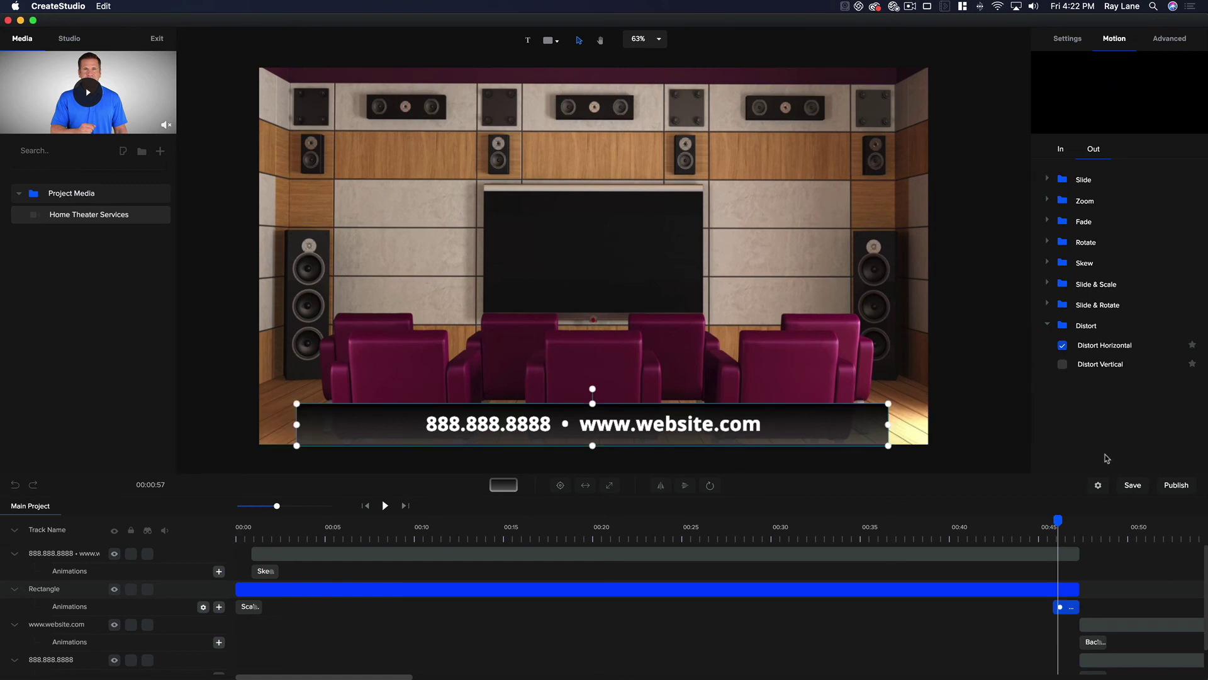
Step: Give the combined contact text the Scale & Slide Right exit animation and play back the transition into the Contact Us Now scene
click(1062, 556)
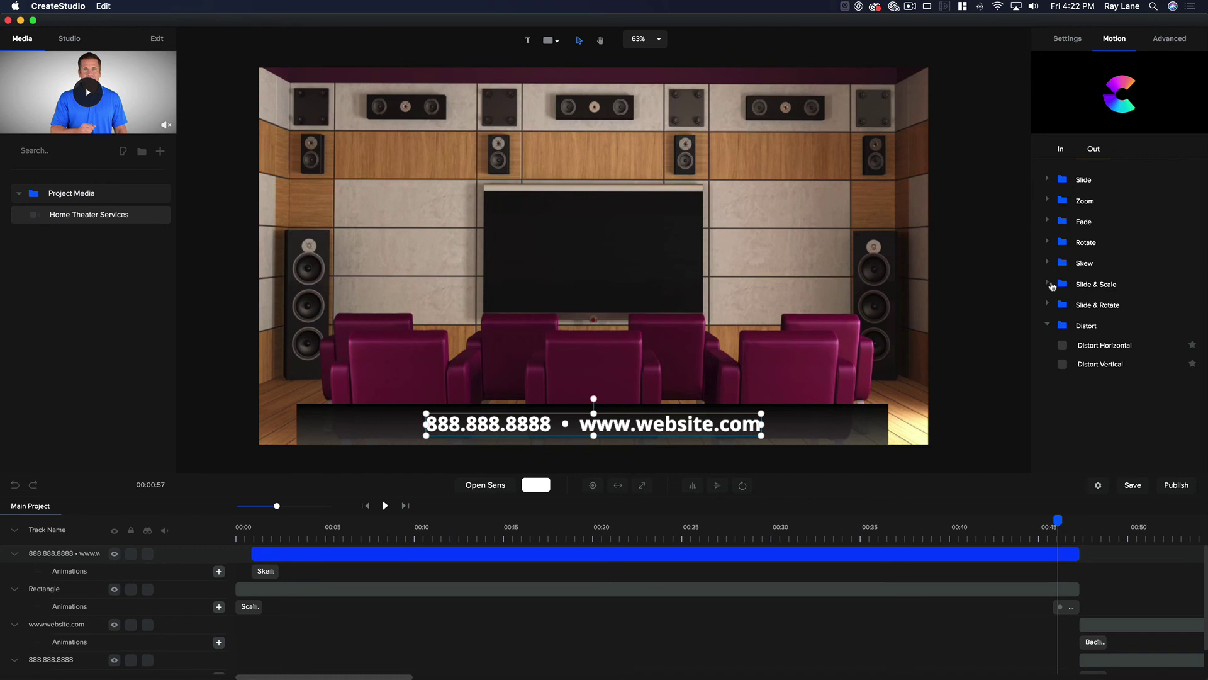
click(1049, 284)
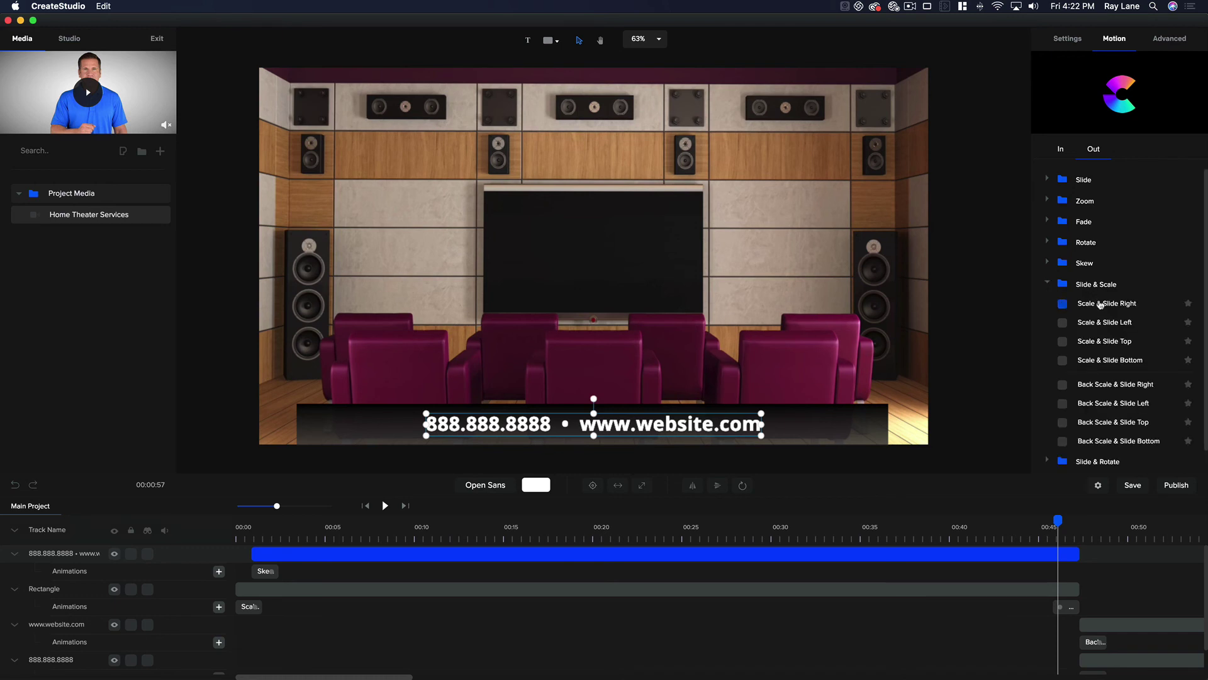
click(1063, 305)
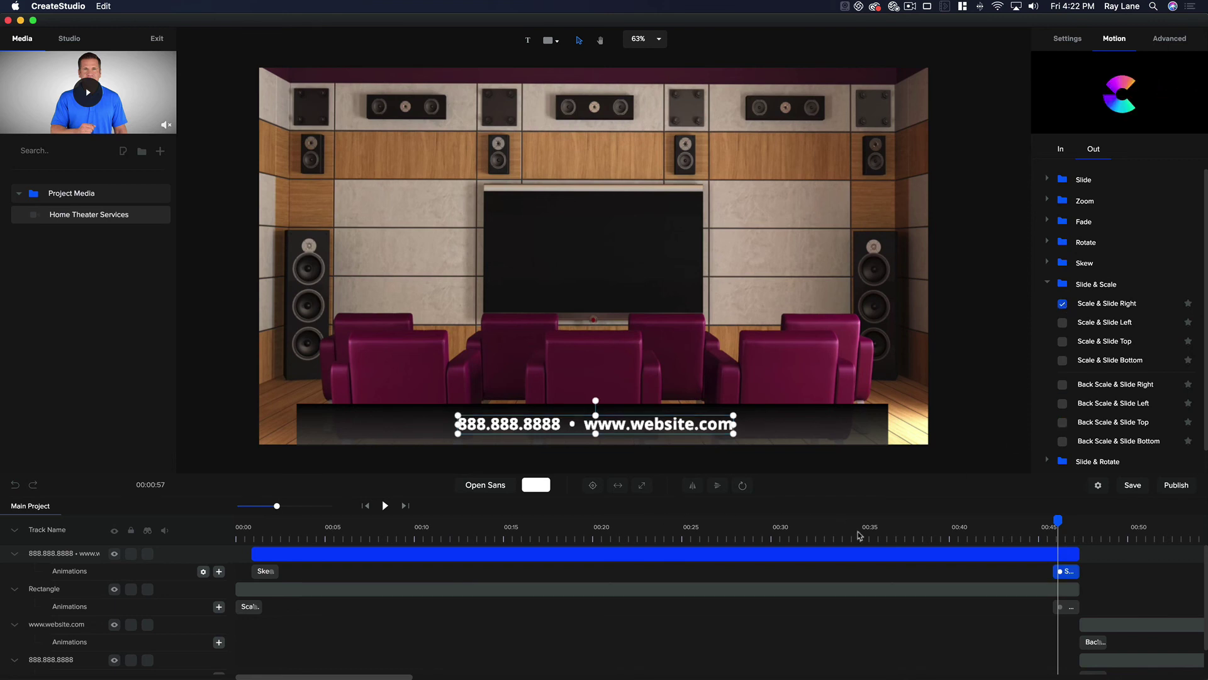
click(1015, 529)
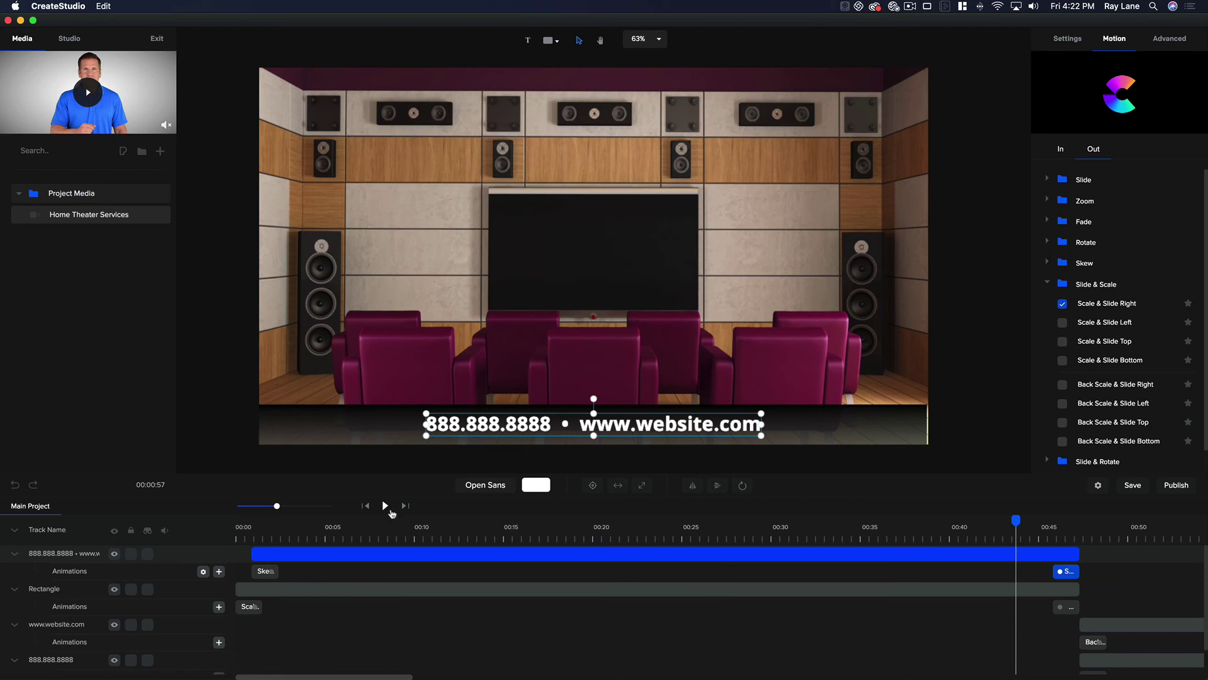
click(385, 506)
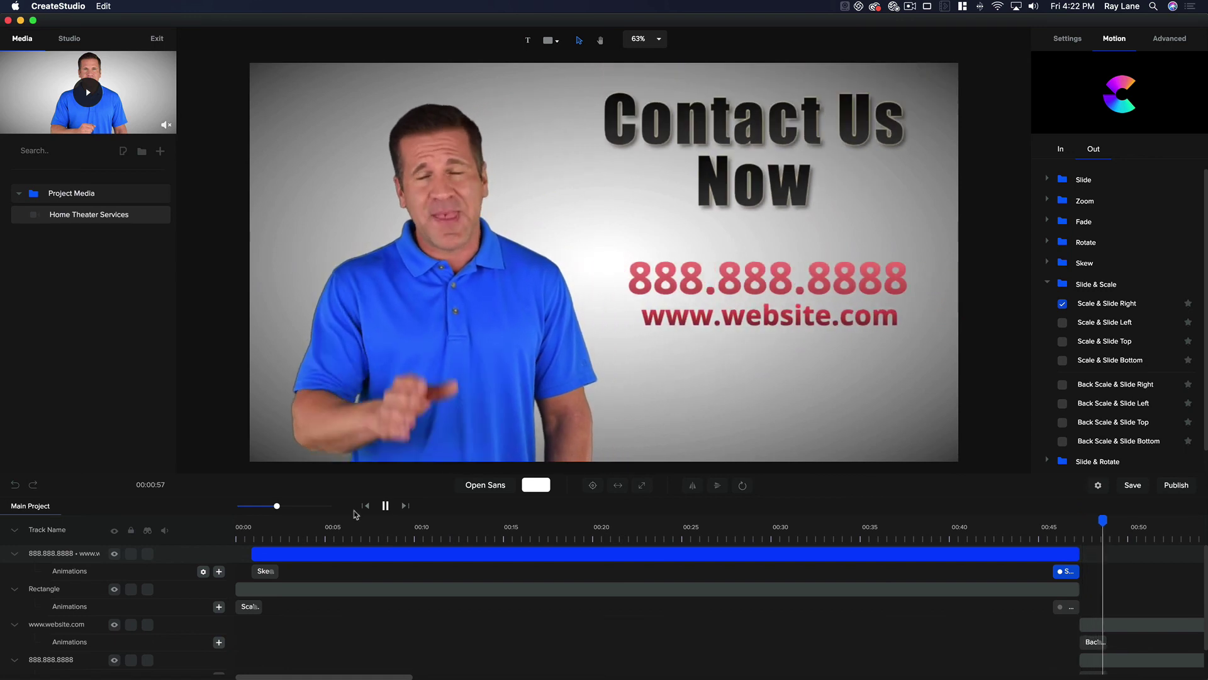
click(386, 505)
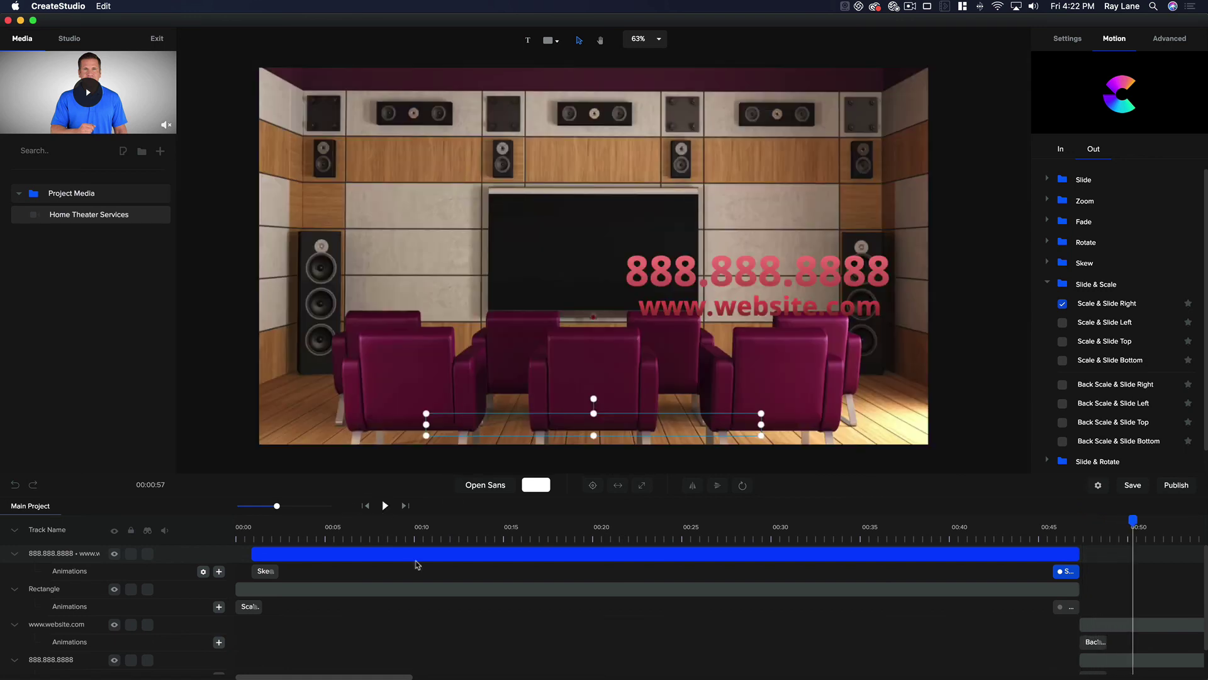